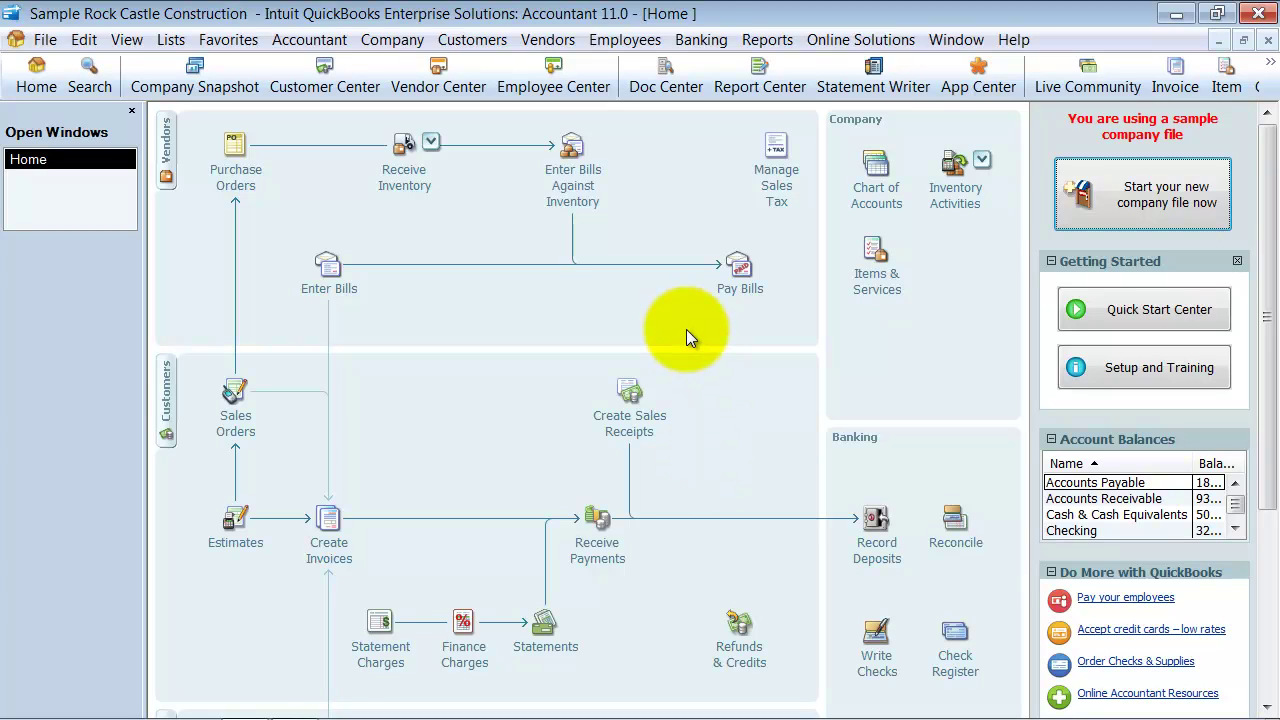
Open the Loan Manager from the Banking menu.
left_click(717, 44)
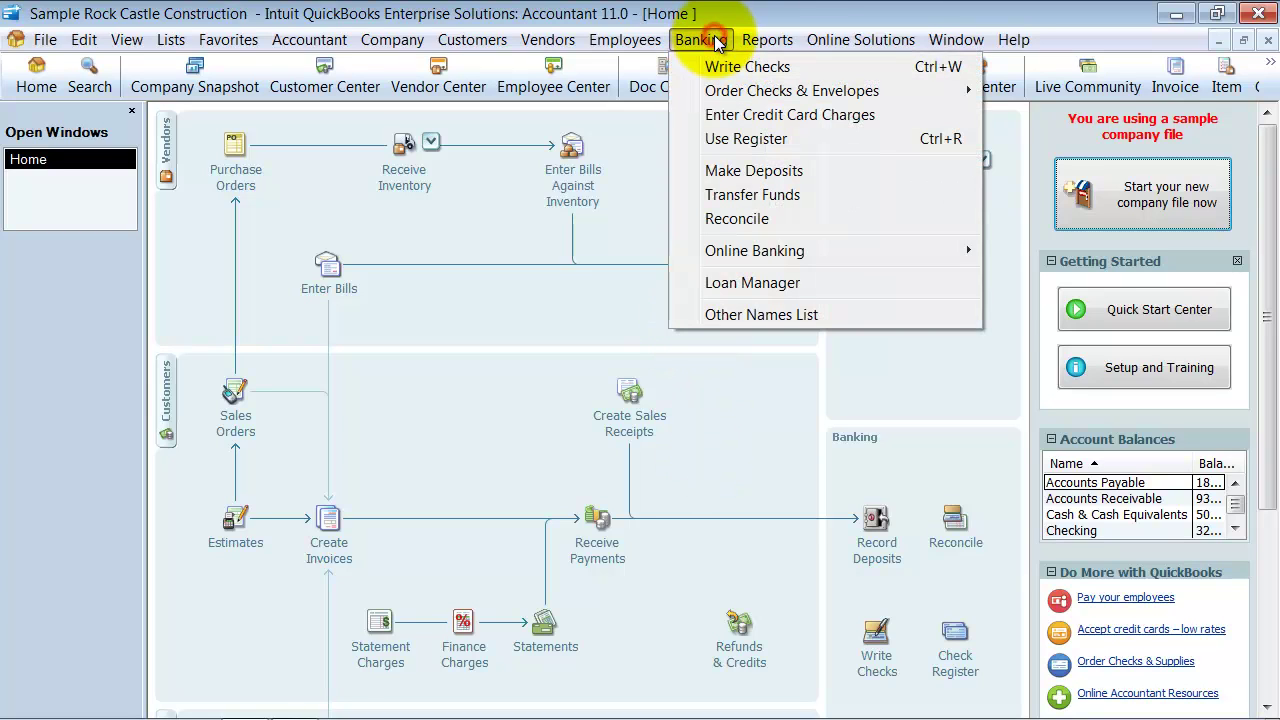
left_click(915, 287)
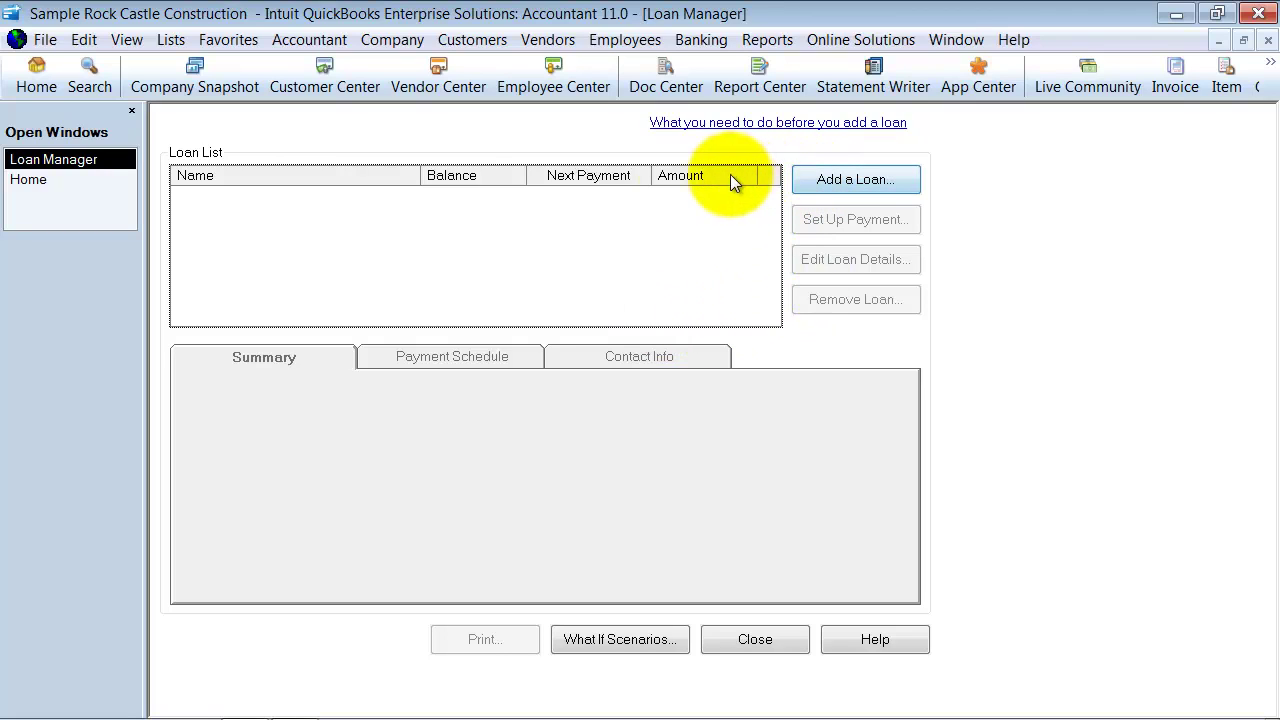
left_click(645, 646)
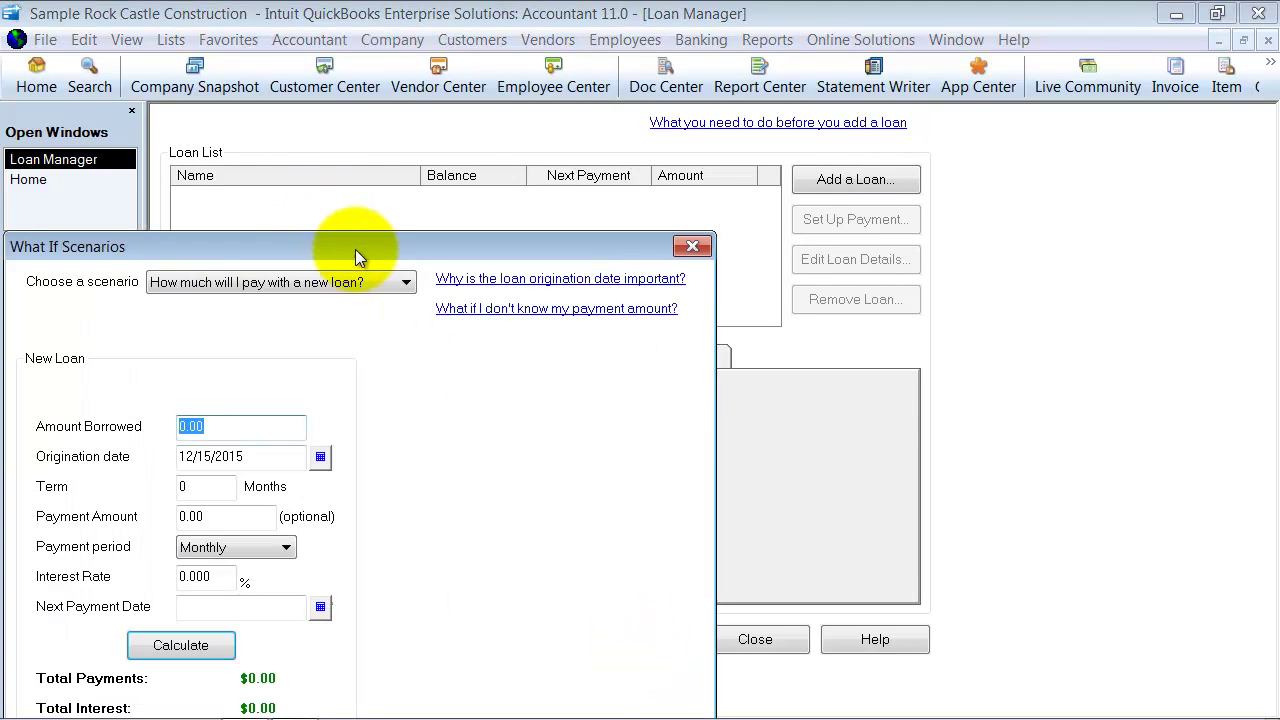
left_click_drag(357, 256, 470, 55)
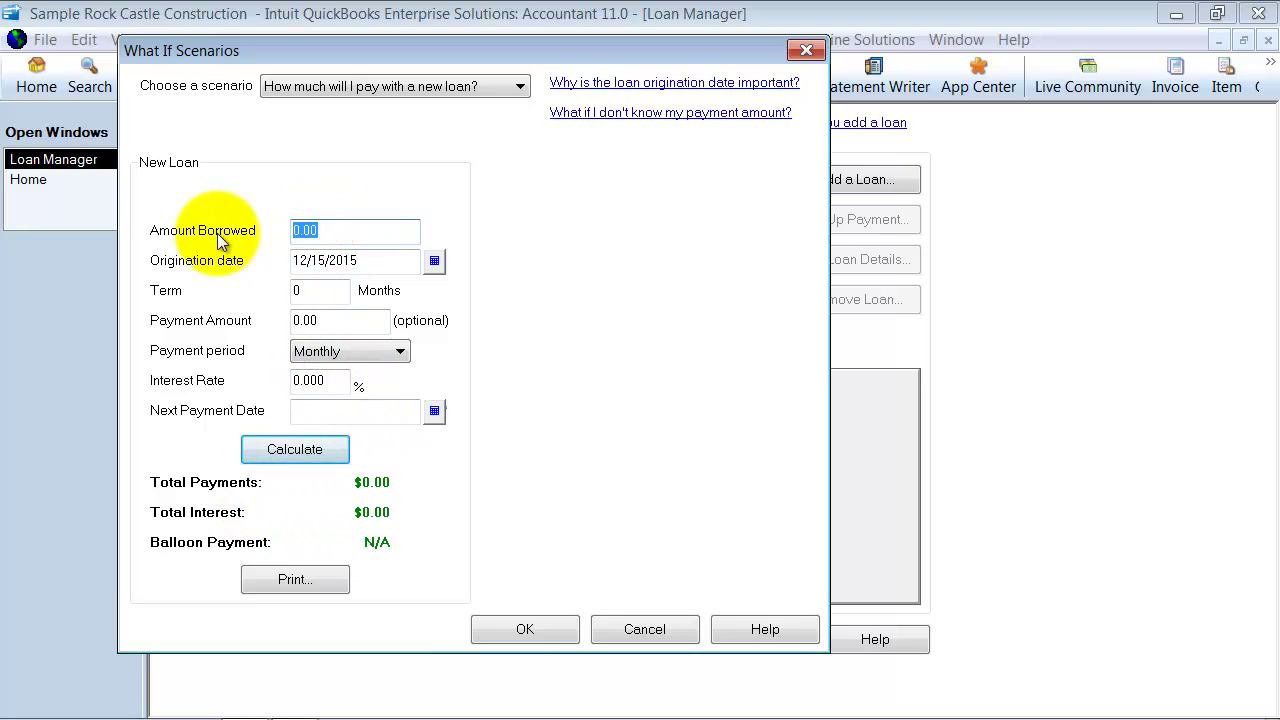
type("36000")
key("Tab")
left_click(319, 291)
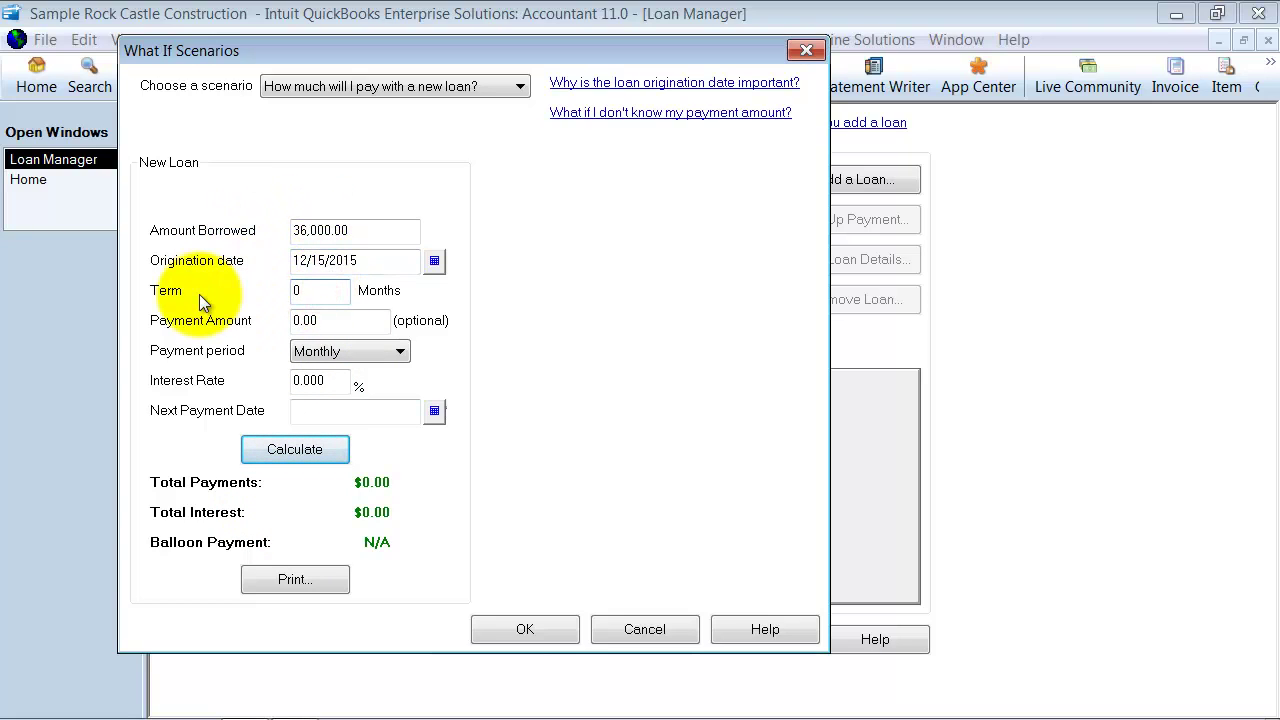
key("Delete")
type("36")
key("Tab")
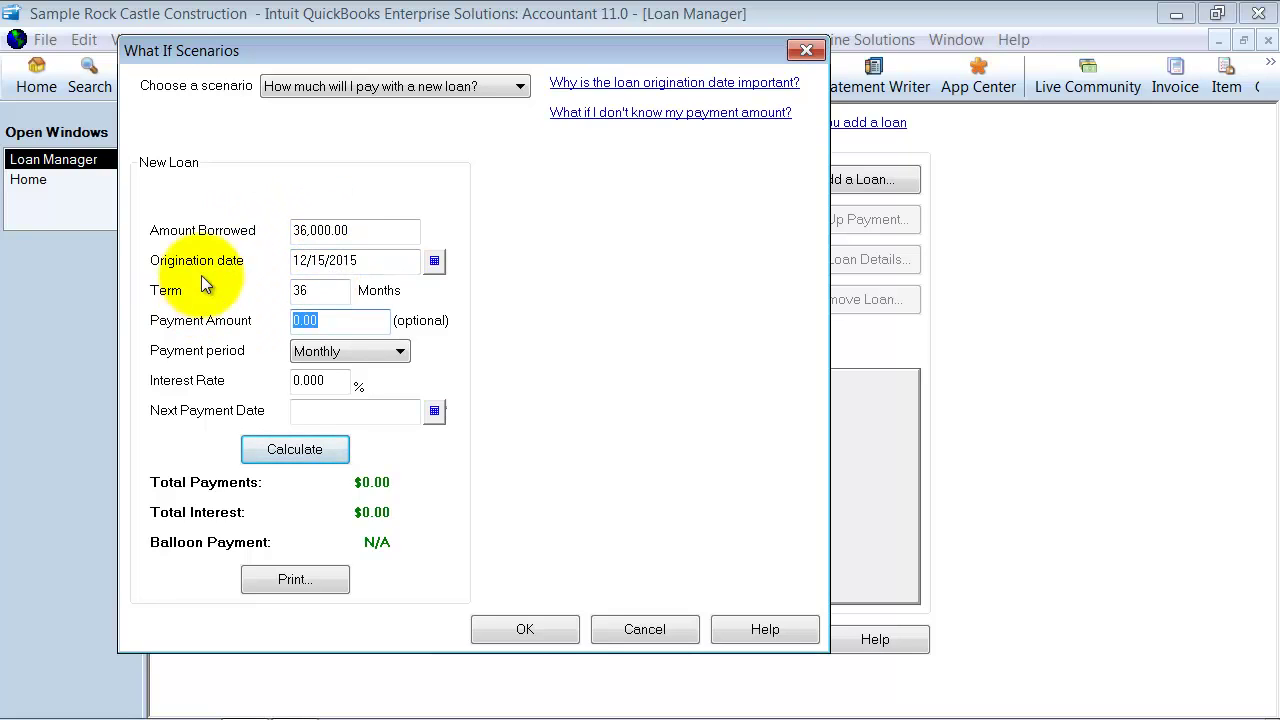
type("505")
left_click(318, 382)
left_click(335, 381)
double_click(303, 384)
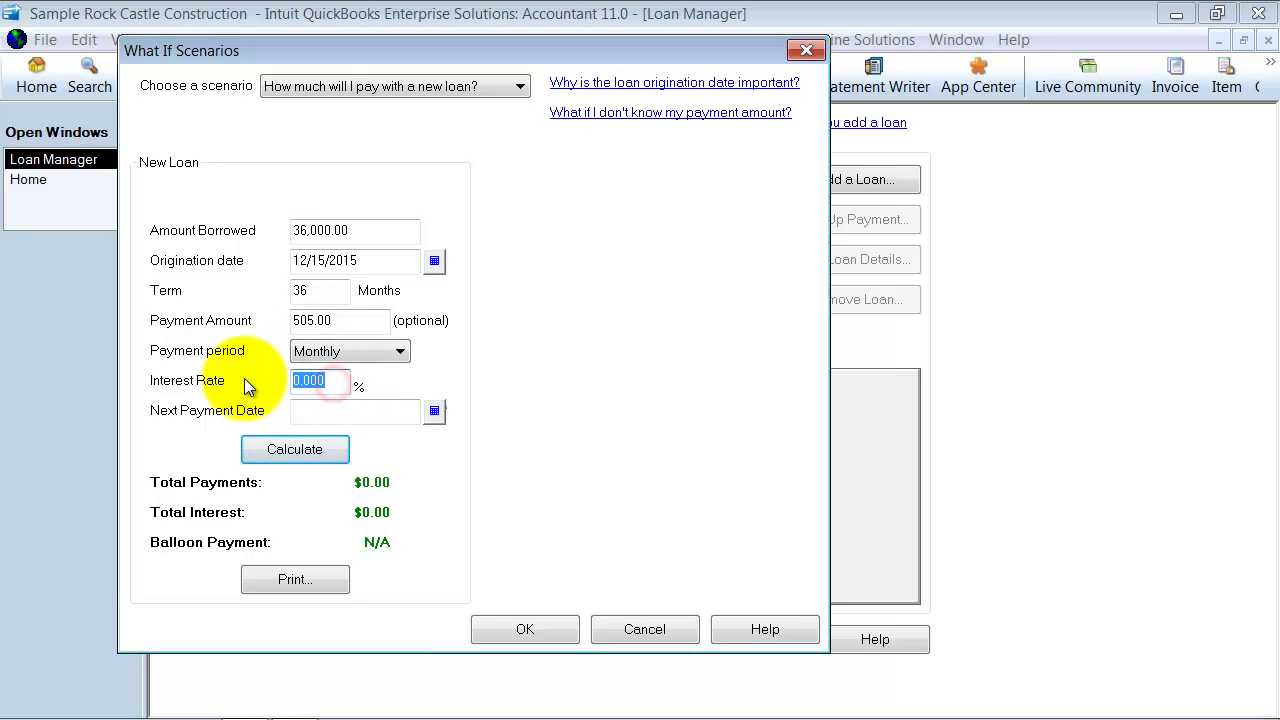
type("52")
key("BackSpace")
type(".5")
key("Tab")
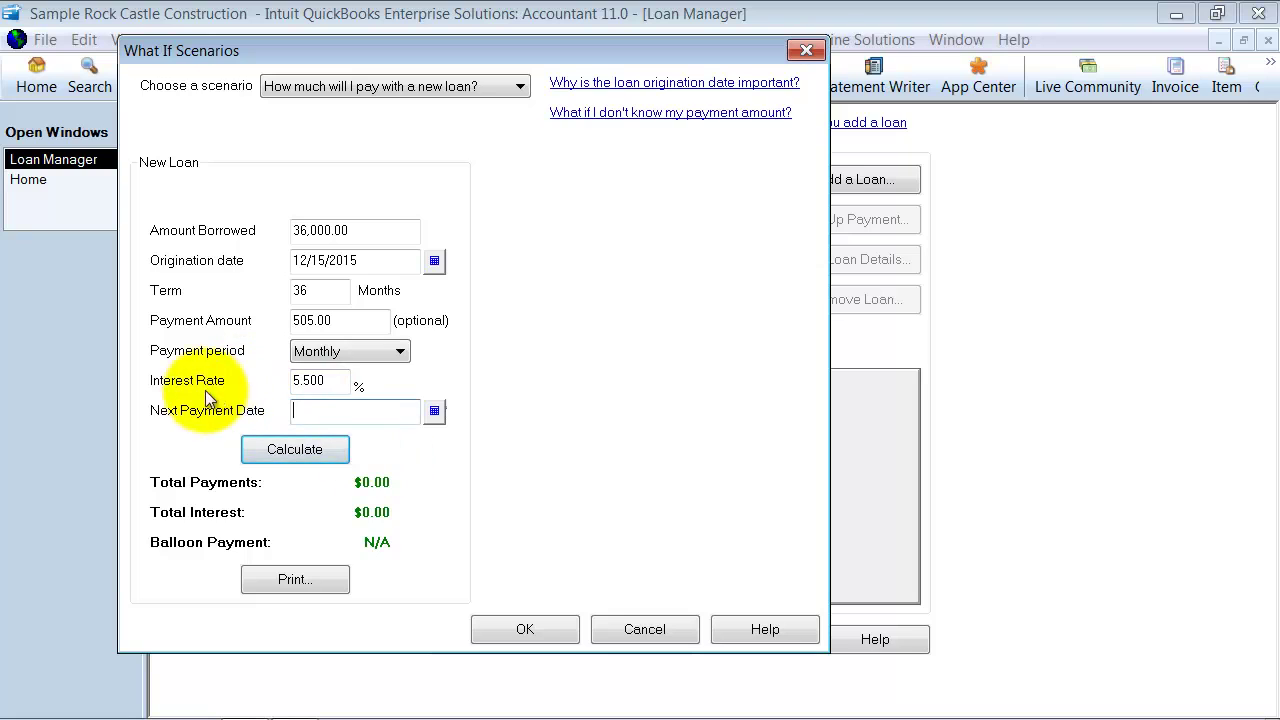
left_click(434, 411)
left_click(493, 442)
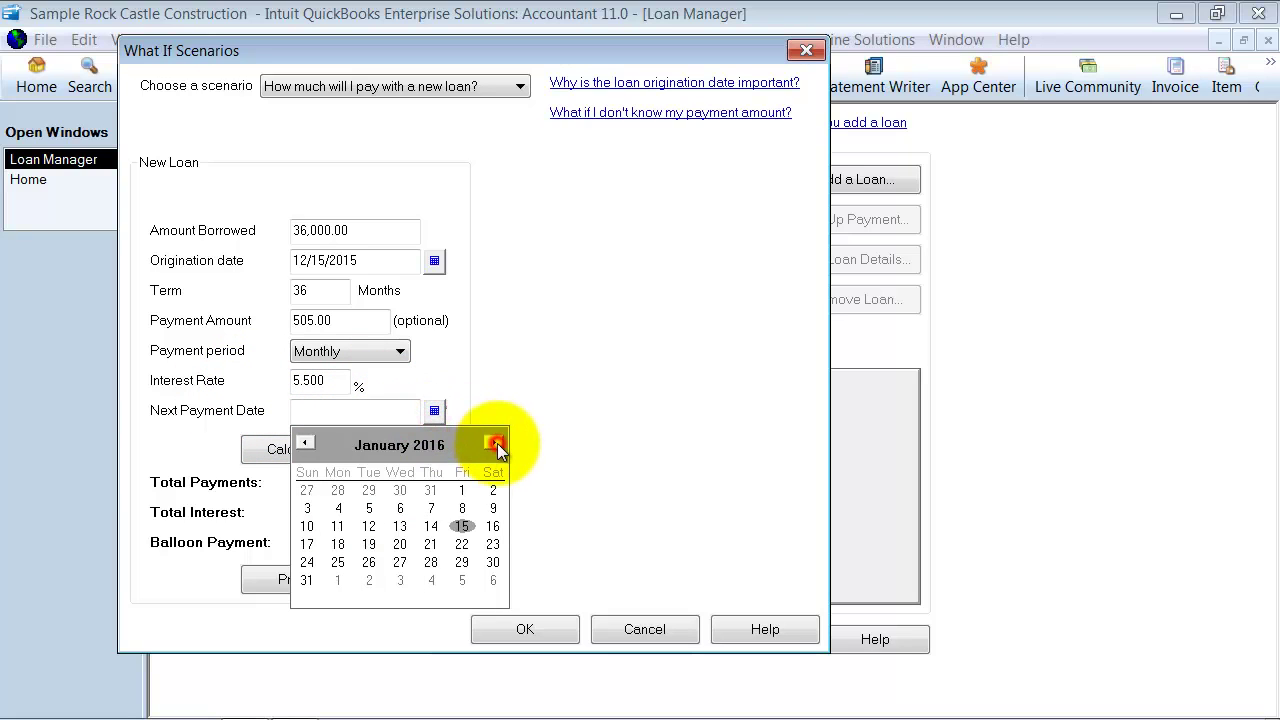
left_click(461, 525)
left_click(335, 458)
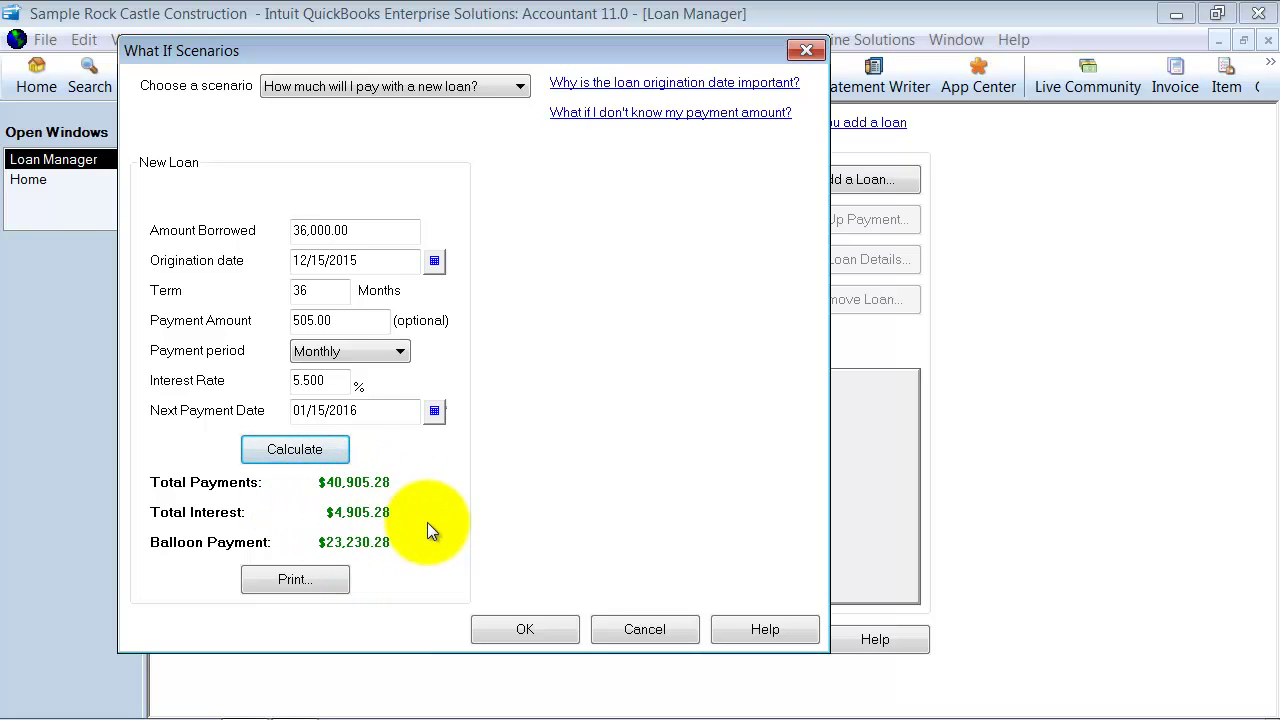
left_click(385, 87)
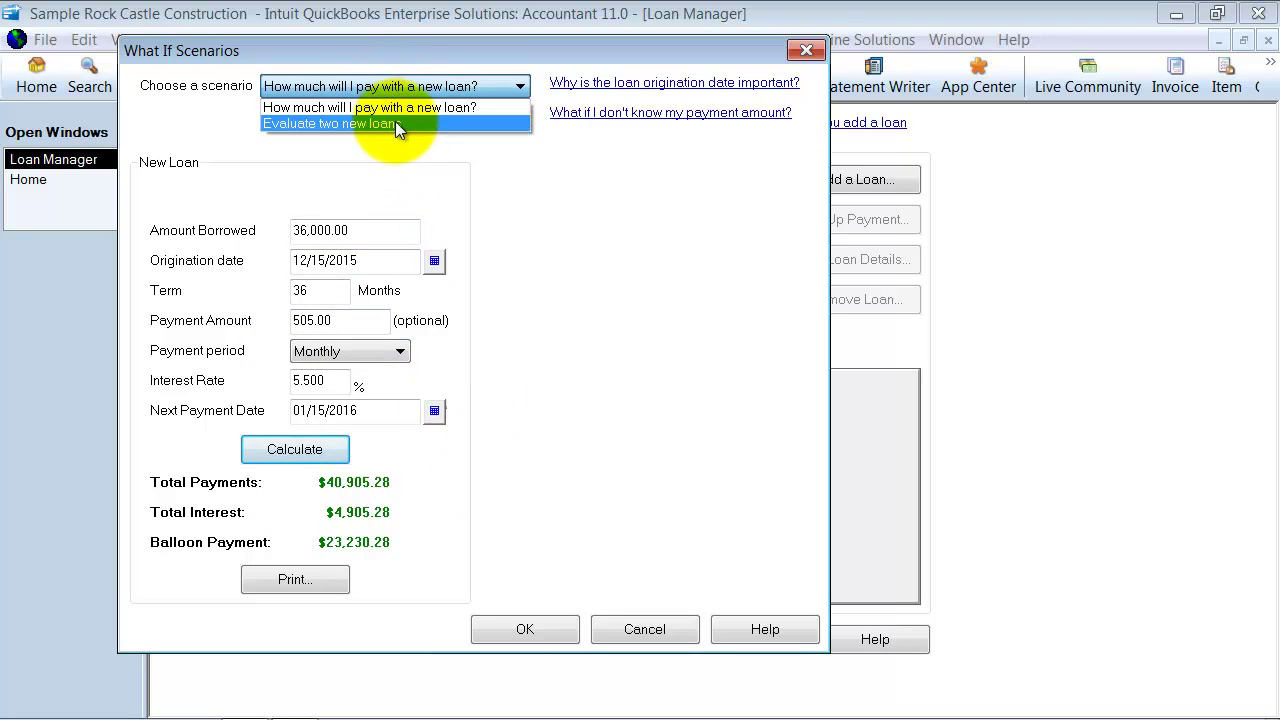
left_click(412, 124)
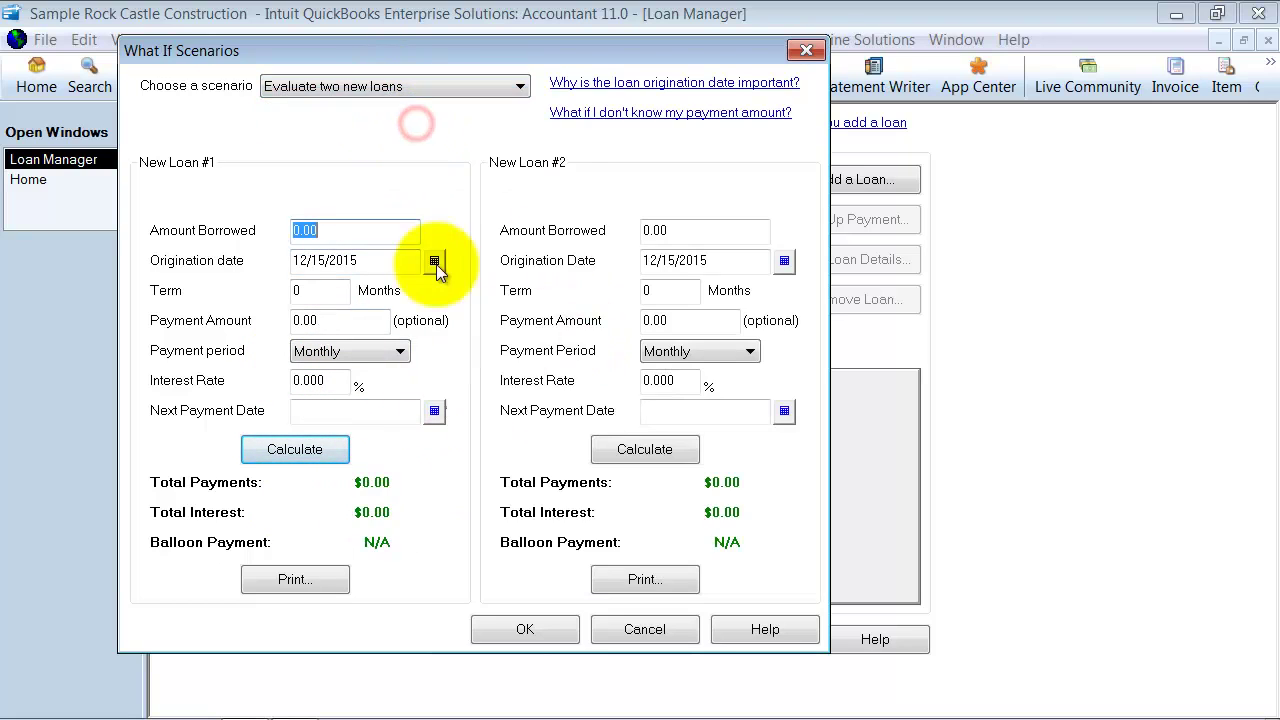
Dismiss the scenarios and start a new loan, reviewing the loan account list without choosing one.
left_click(652, 631)
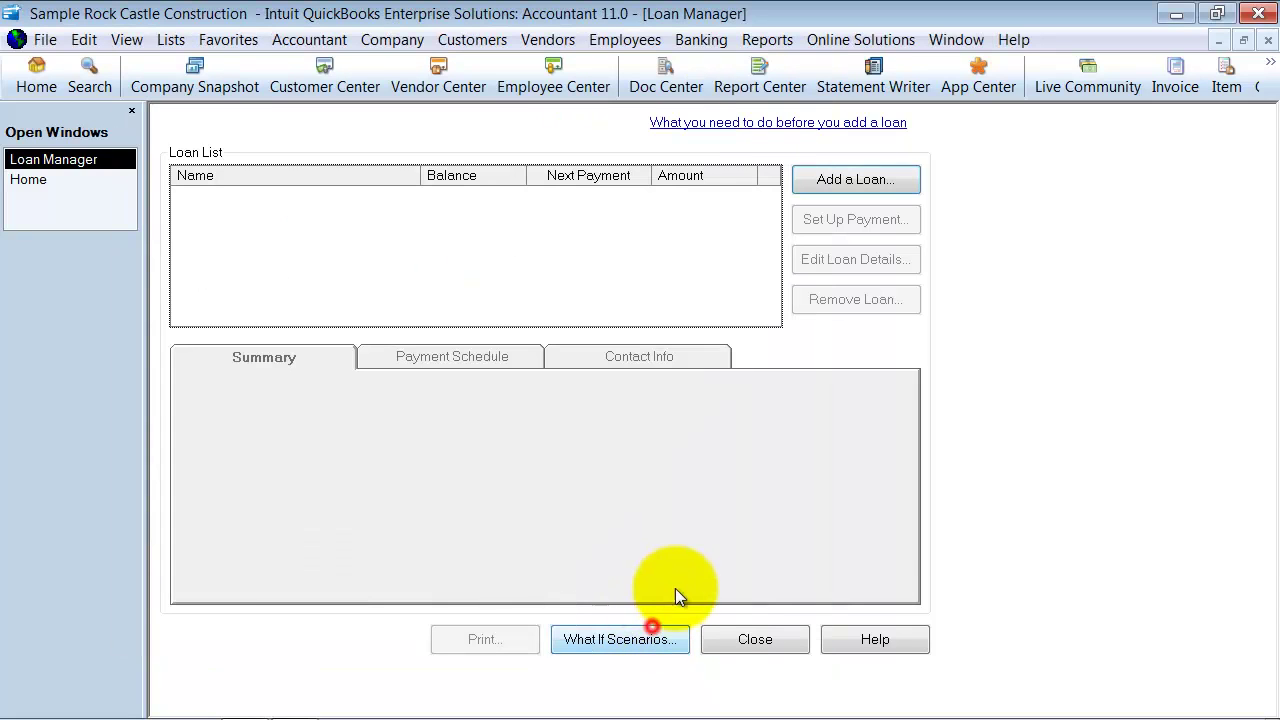
left_click(855, 182)
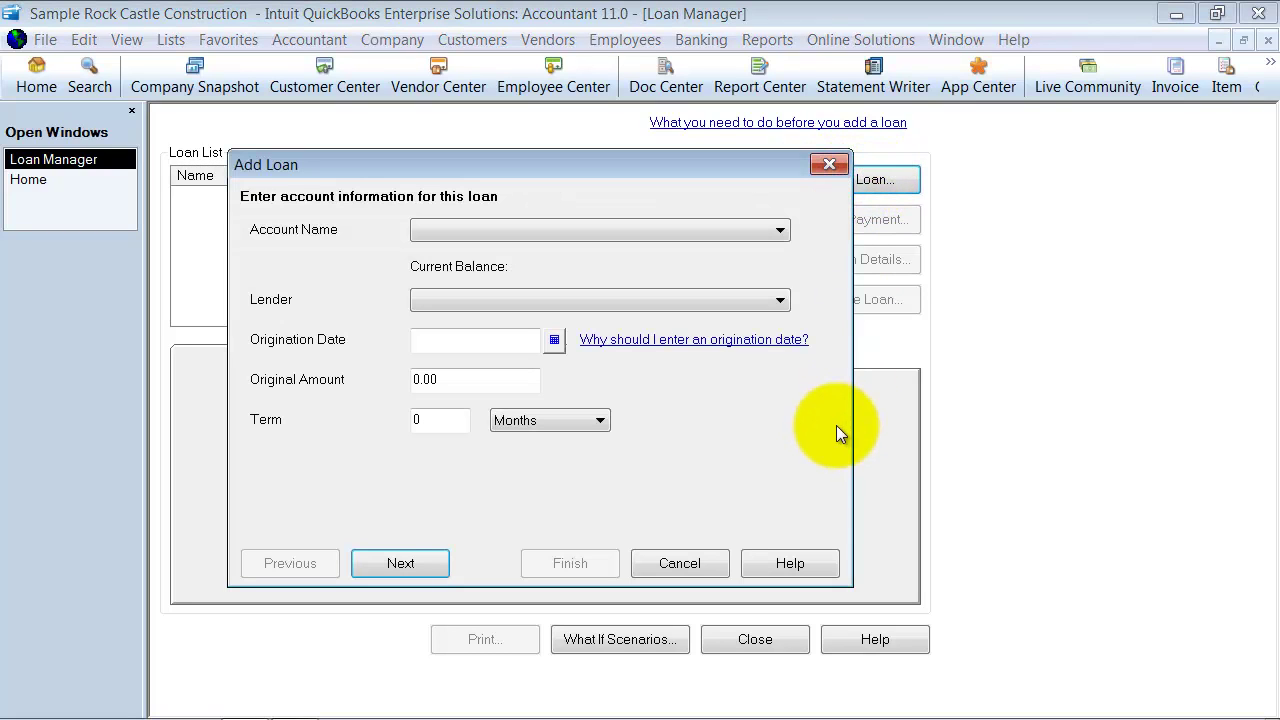
left_click(522, 235)
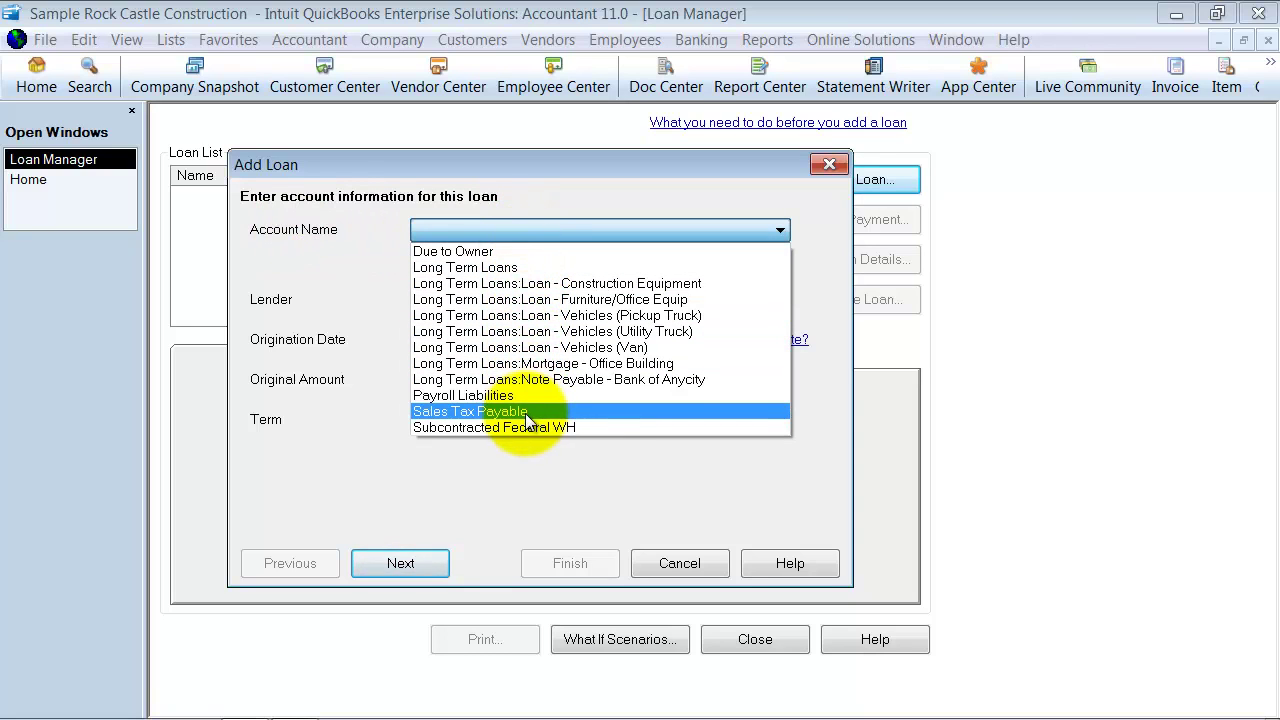
left_click(533, 231)
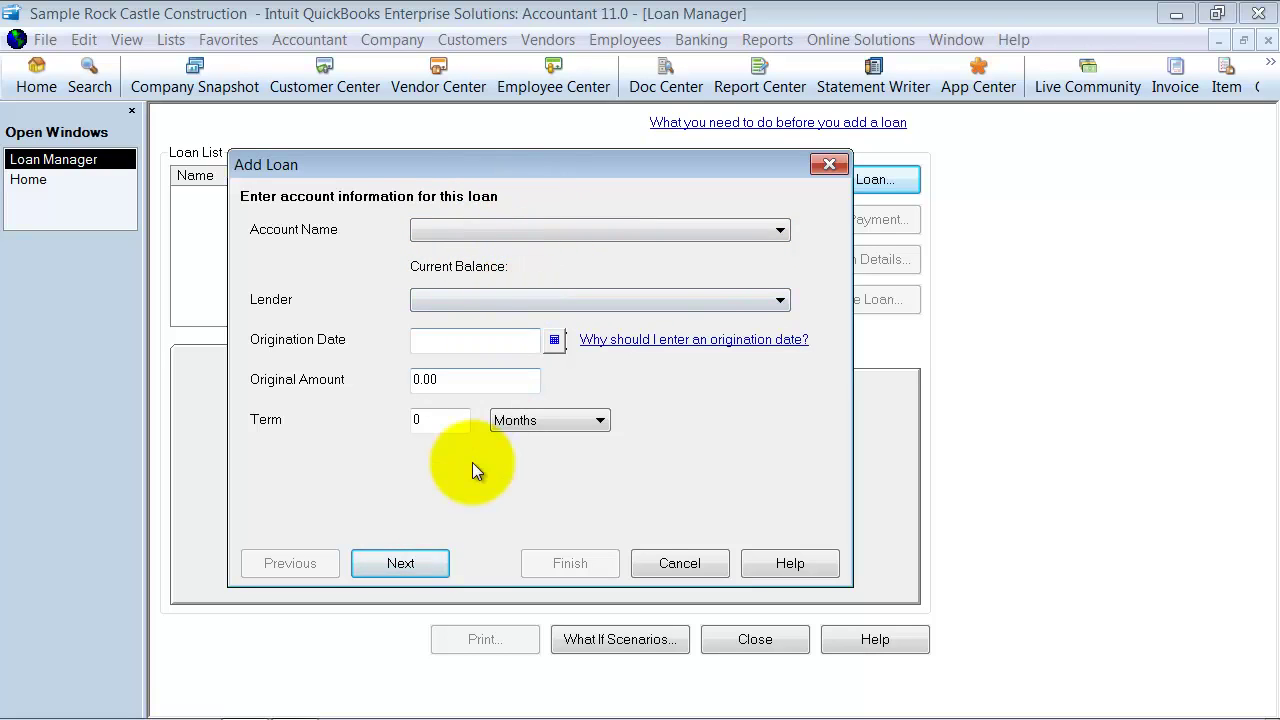
Cancel the loan and start a new account from Lists > Chart of Accounts.
left_click(668, 563)
left_click(164, 41)
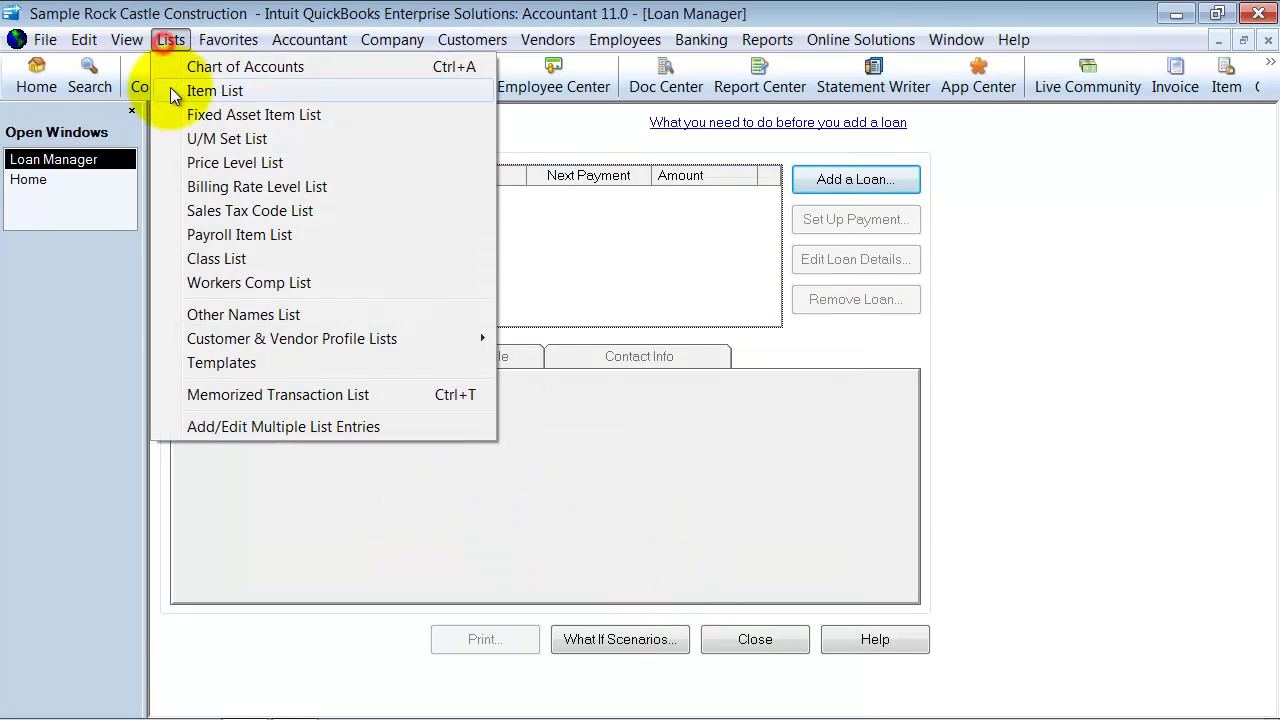
left_click(341, 69)
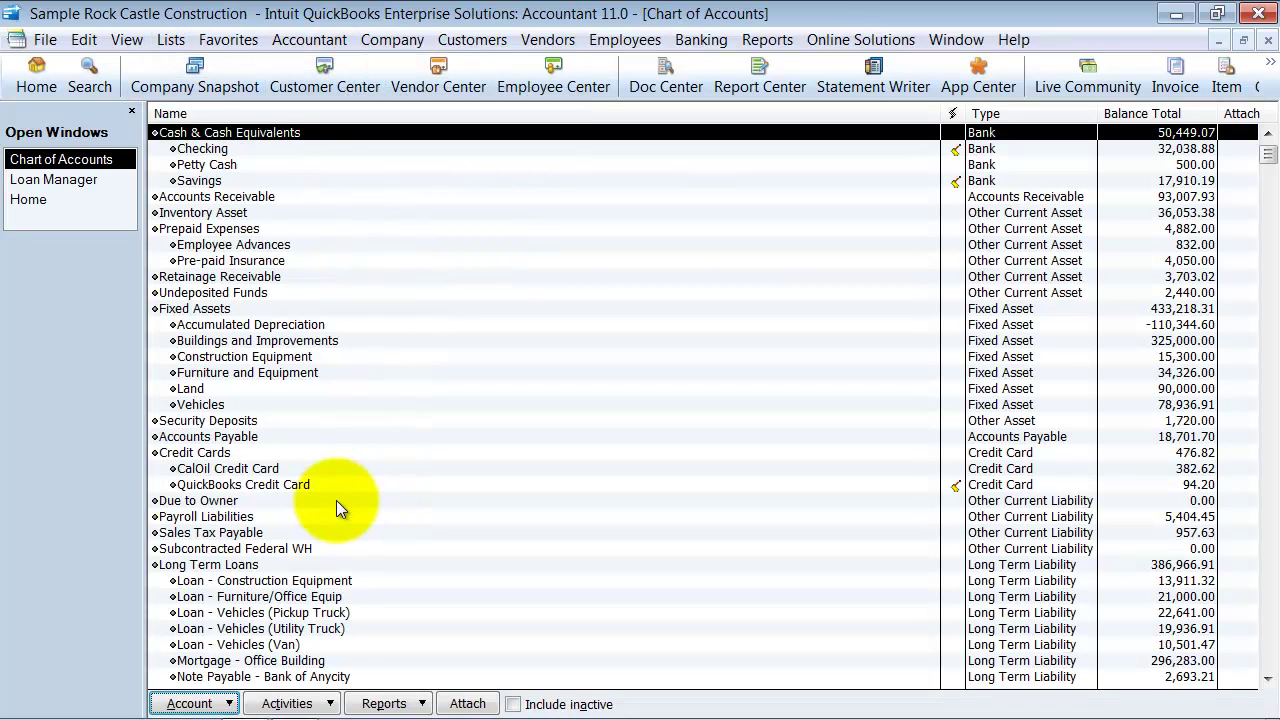
left_click(226, 703)
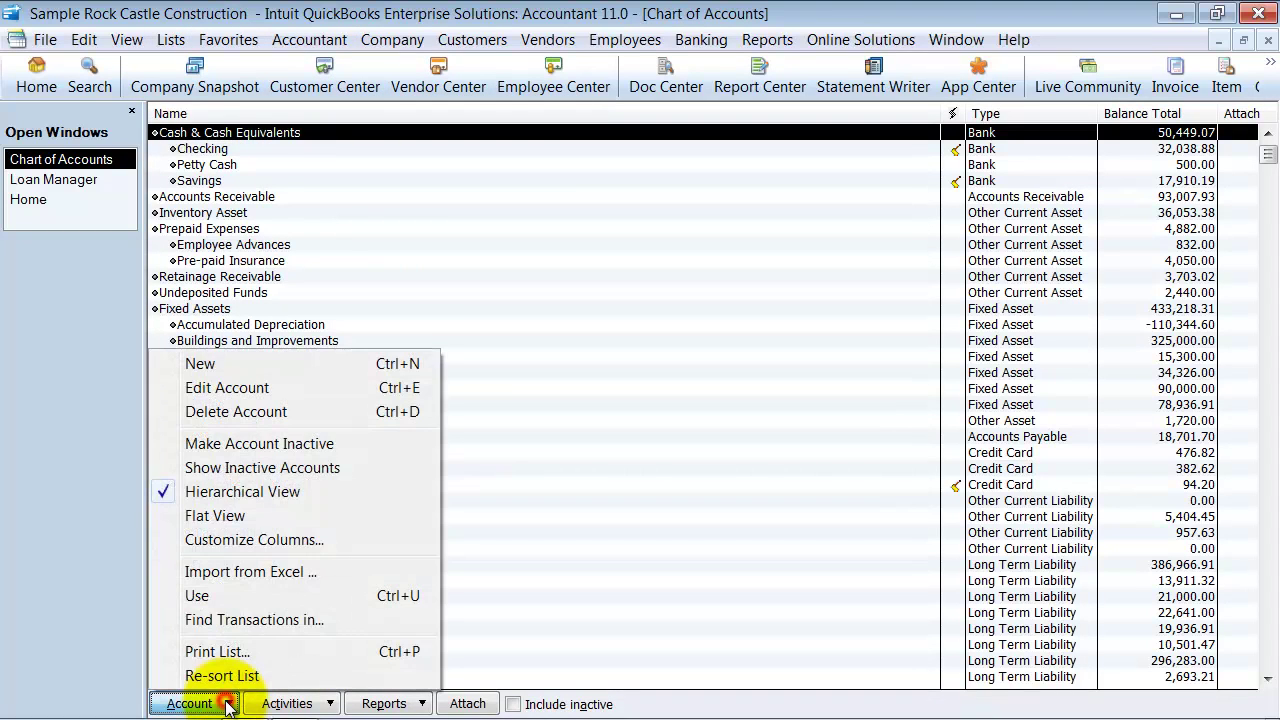
left_click(367, 365)
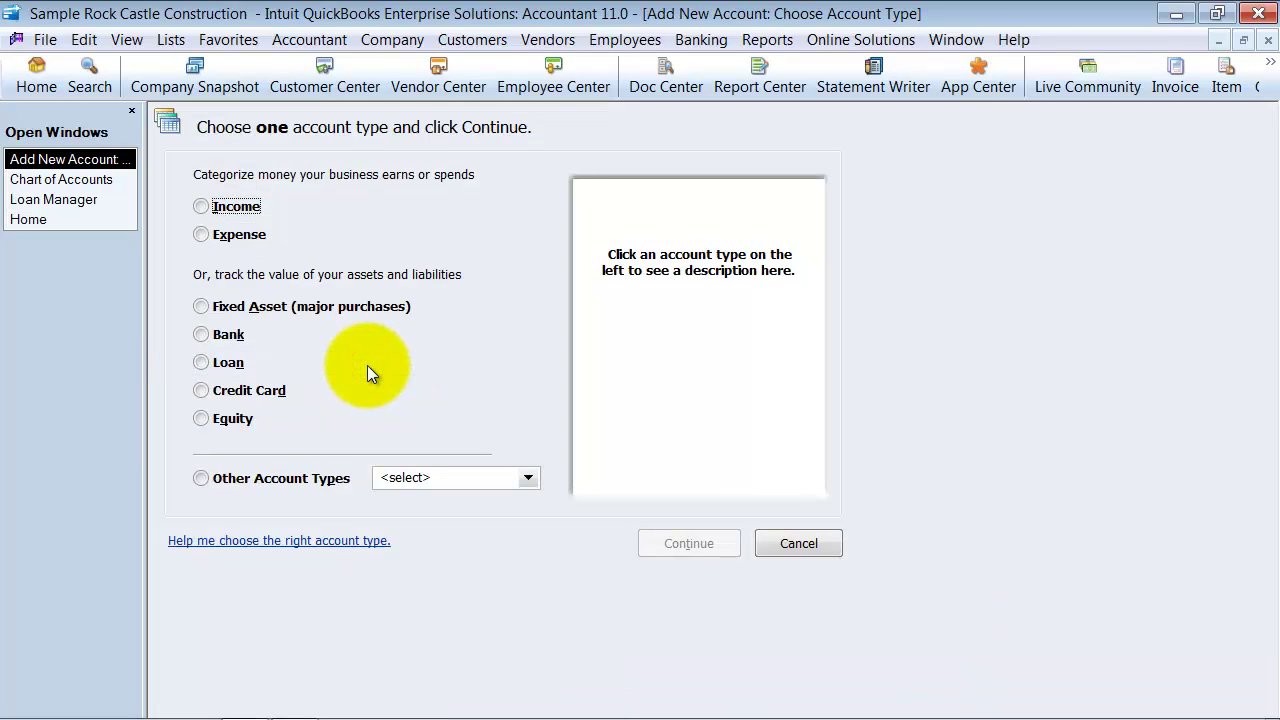
Choose Long Term Liability as the new account's type.
left_click(403, 478)
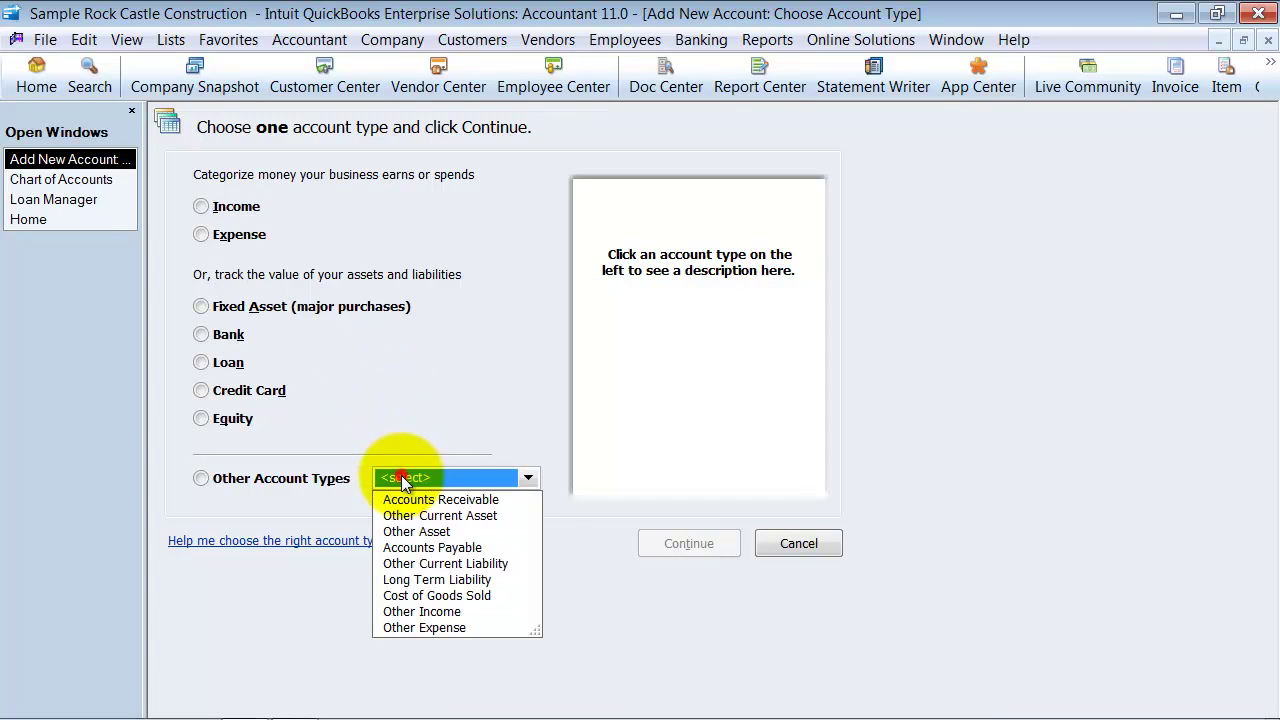
left_click(390, 580)
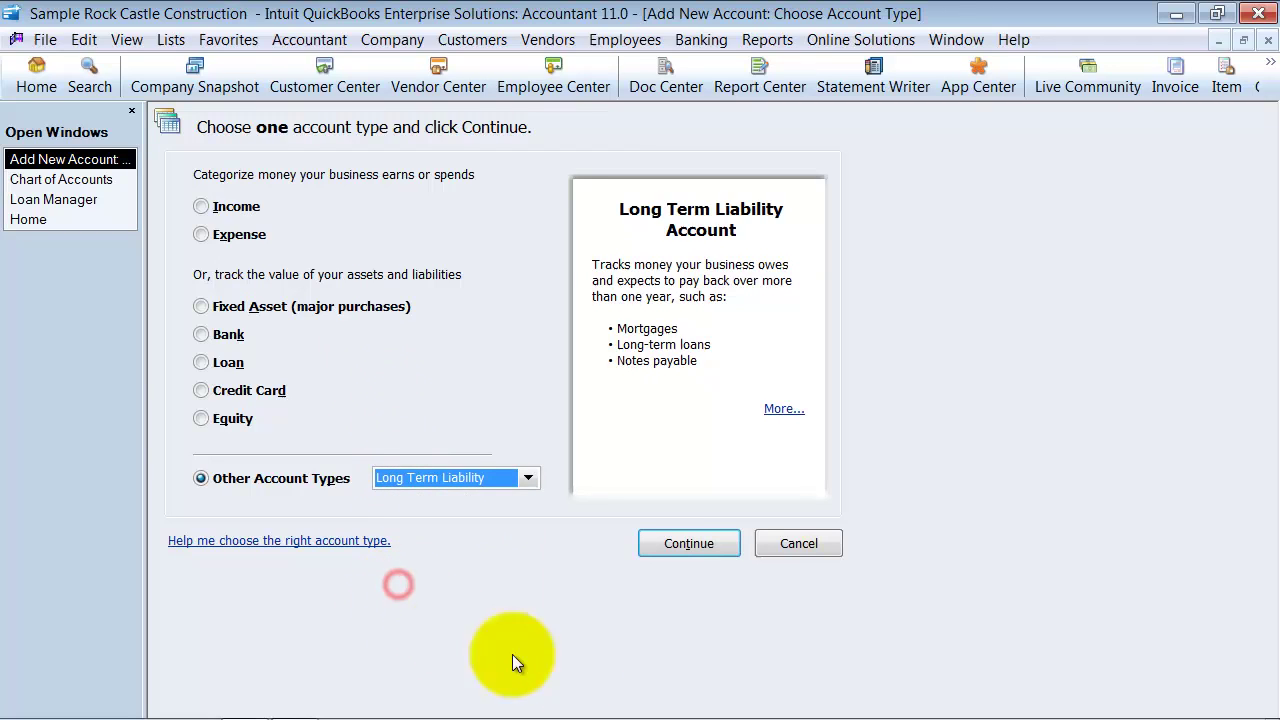
left_click(219, 362)
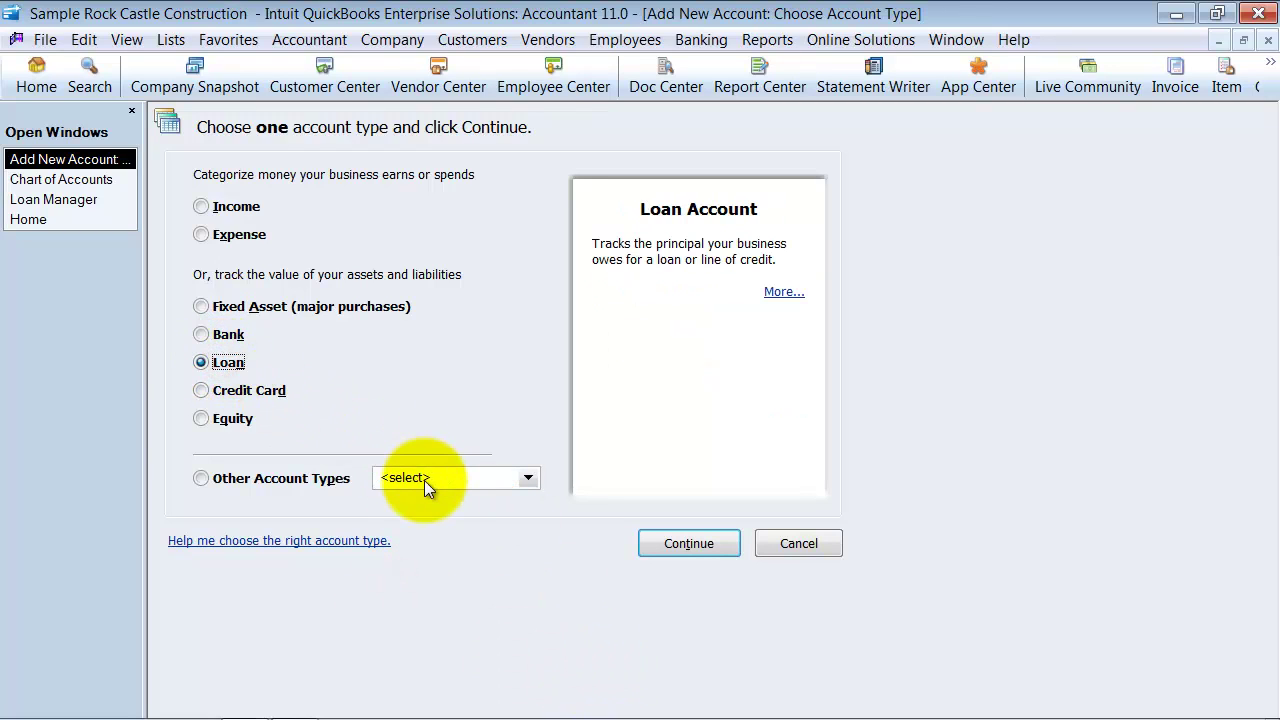
left_click(424, 480)
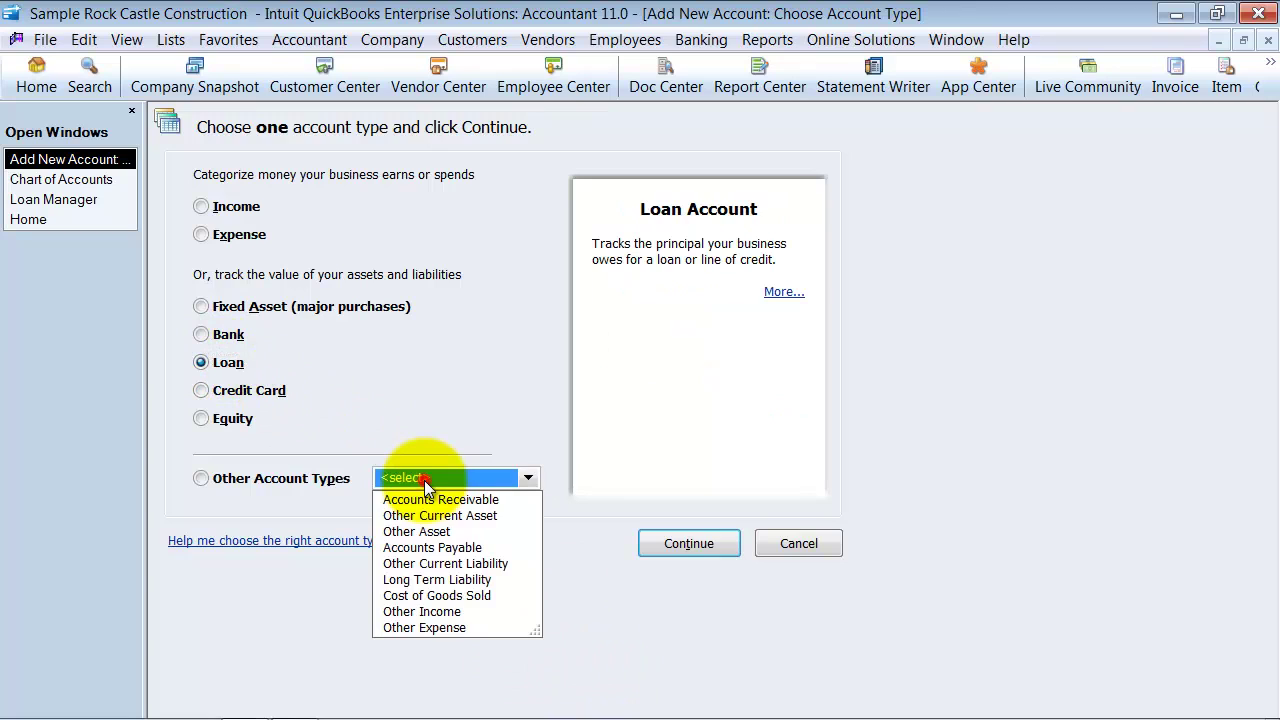
left_click(410, 580)
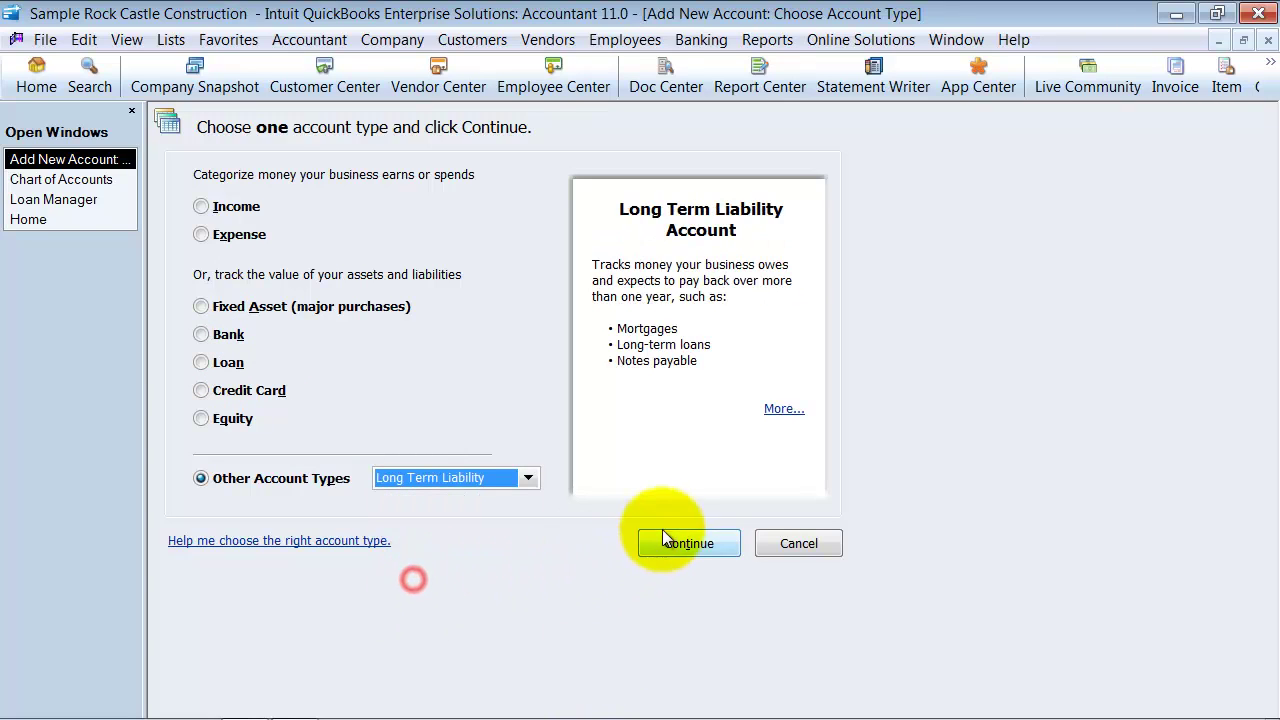
Make New Car Loan a Long Term Loans subaccount, with description New Car Loan and number 1122334.
left_click(689, 543)
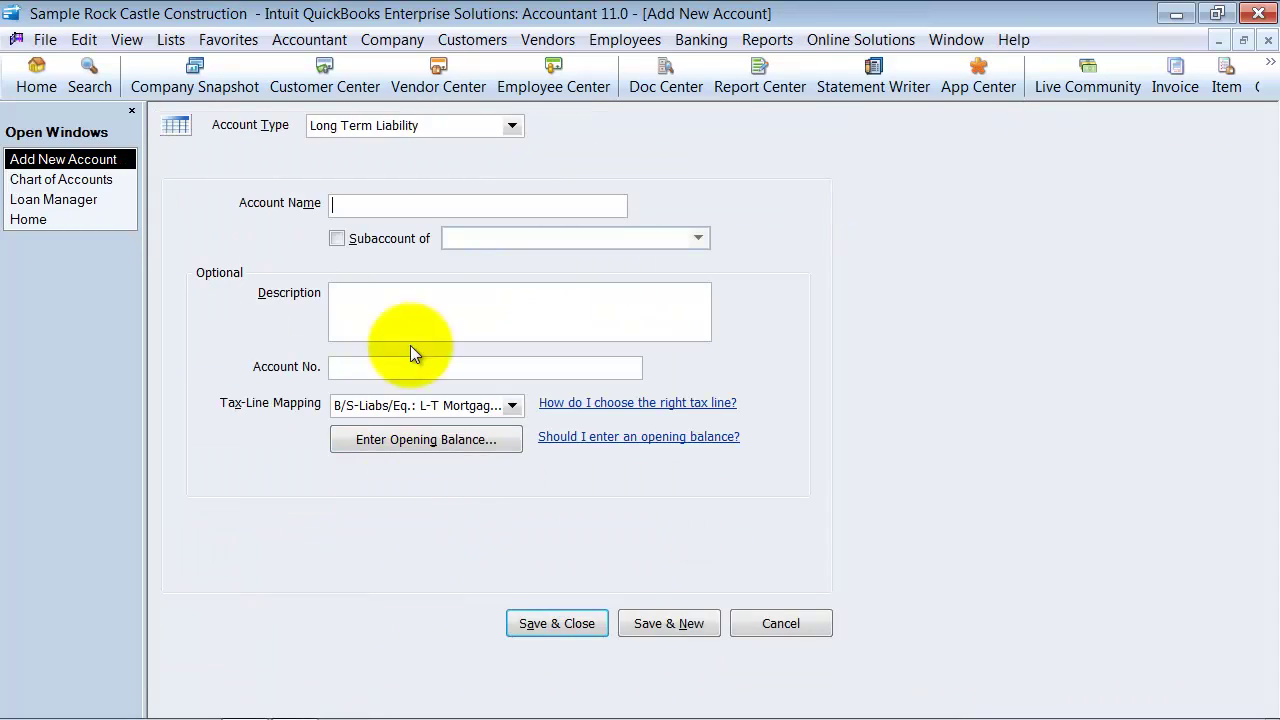
left_click(350, 226)
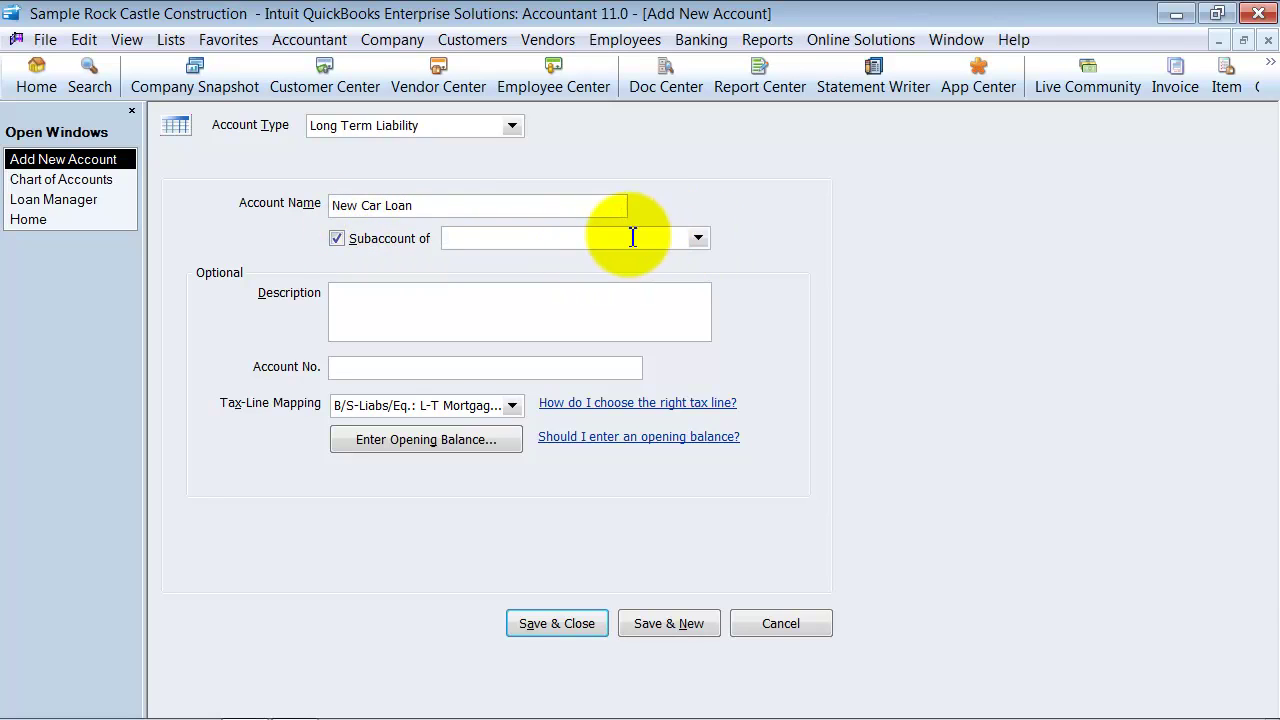
left_click(697, 238)
left_click(517, 290)
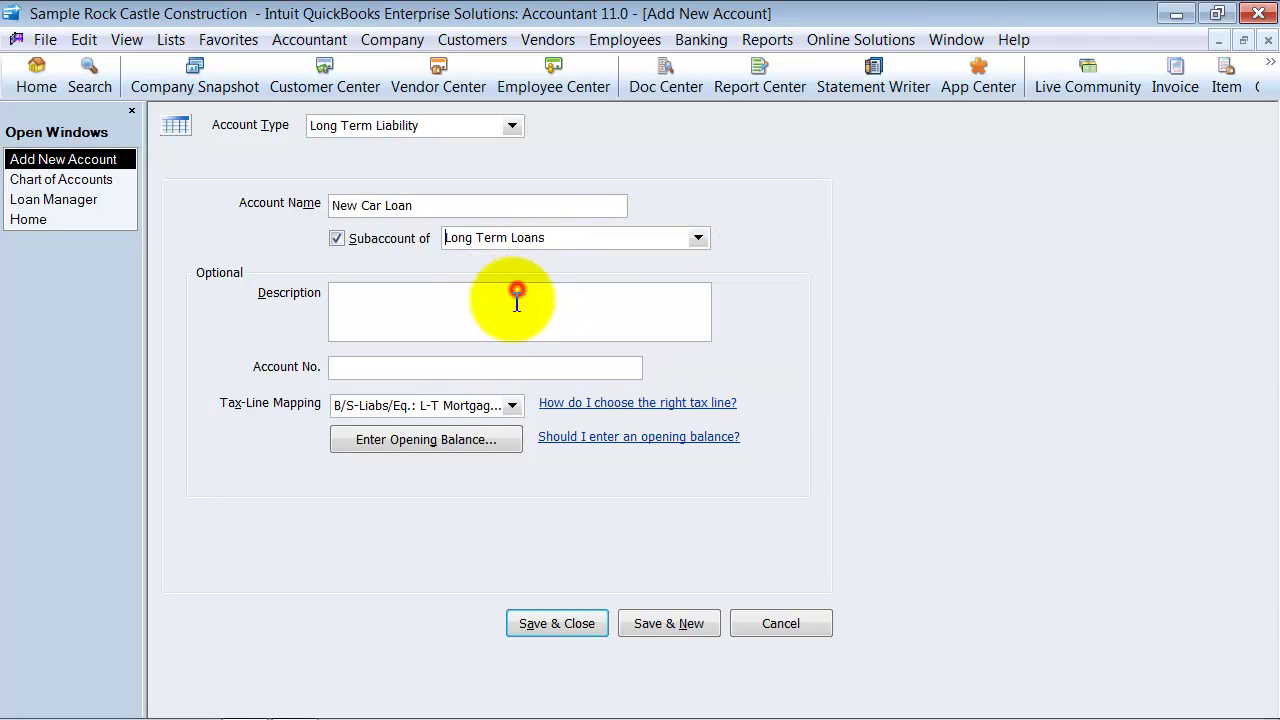
left_click_drag(463, 200, 238, 198)
key("ctrl+c")
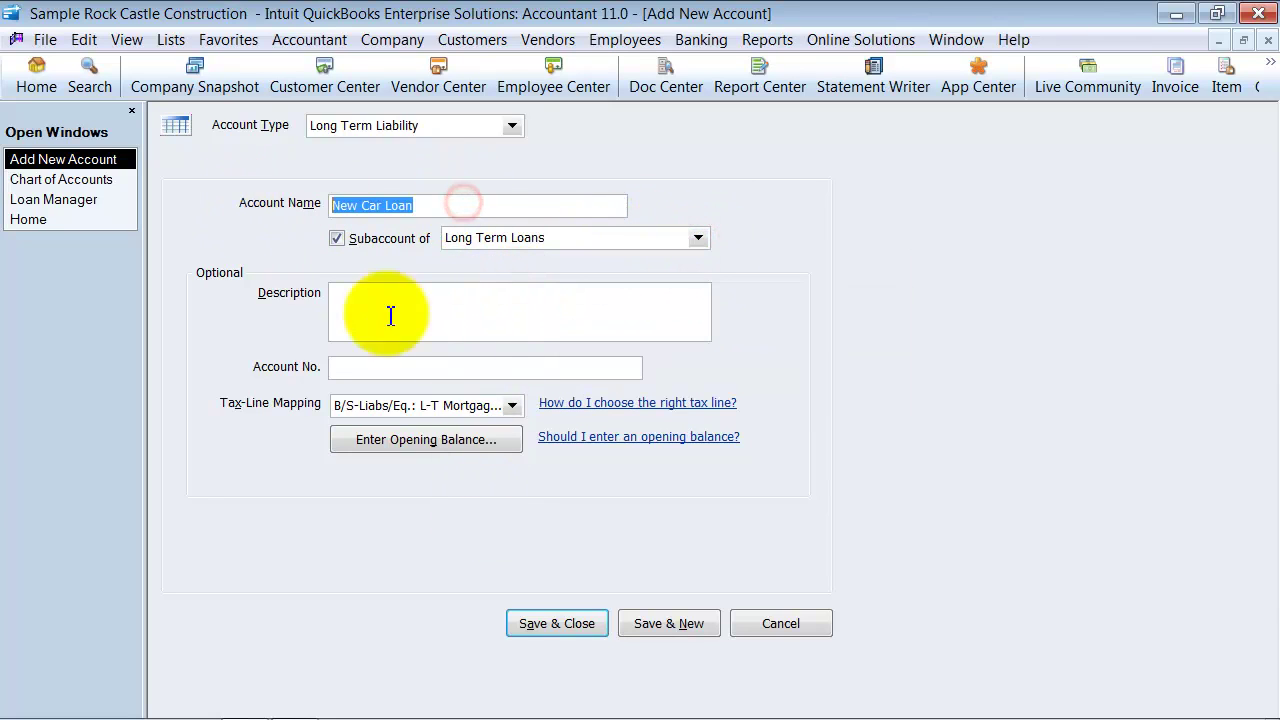
left_click(480, 320)
key("ctrl+v")
left_click(404, 368)
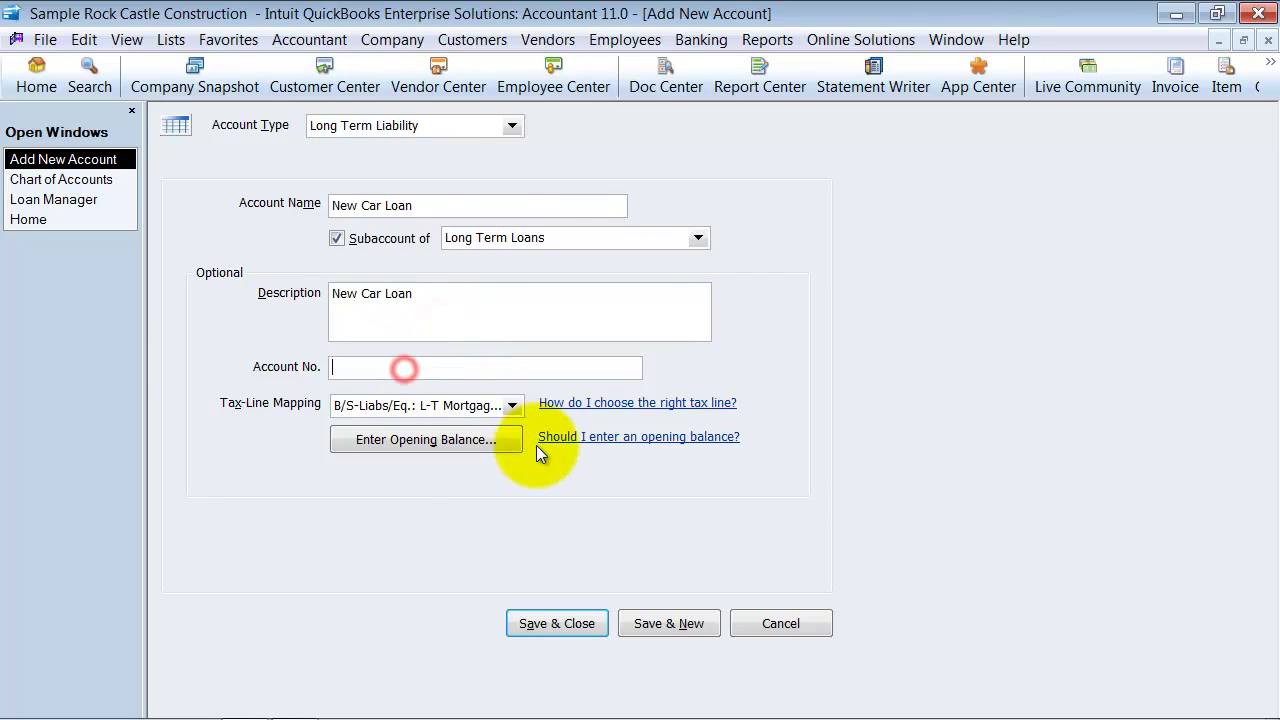
type("1122334")
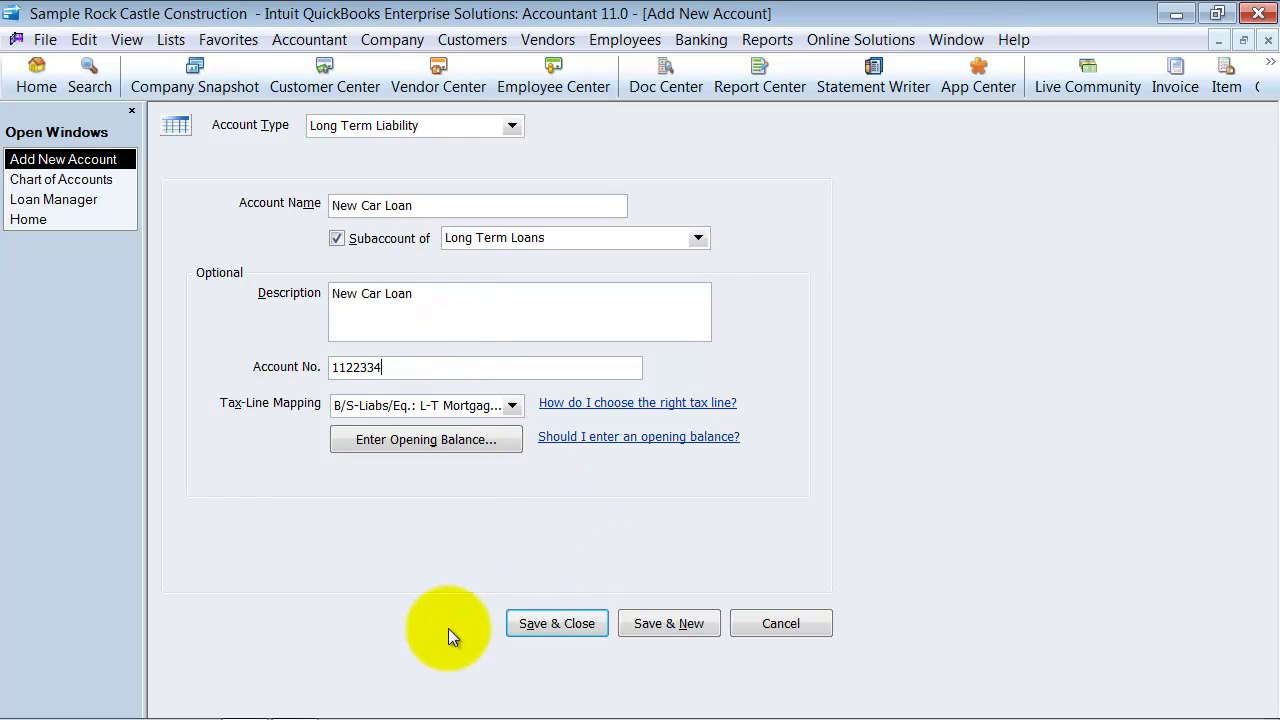
Save the New Car Loan account and add the vendor Car Company USA.
left_click(572, 625)
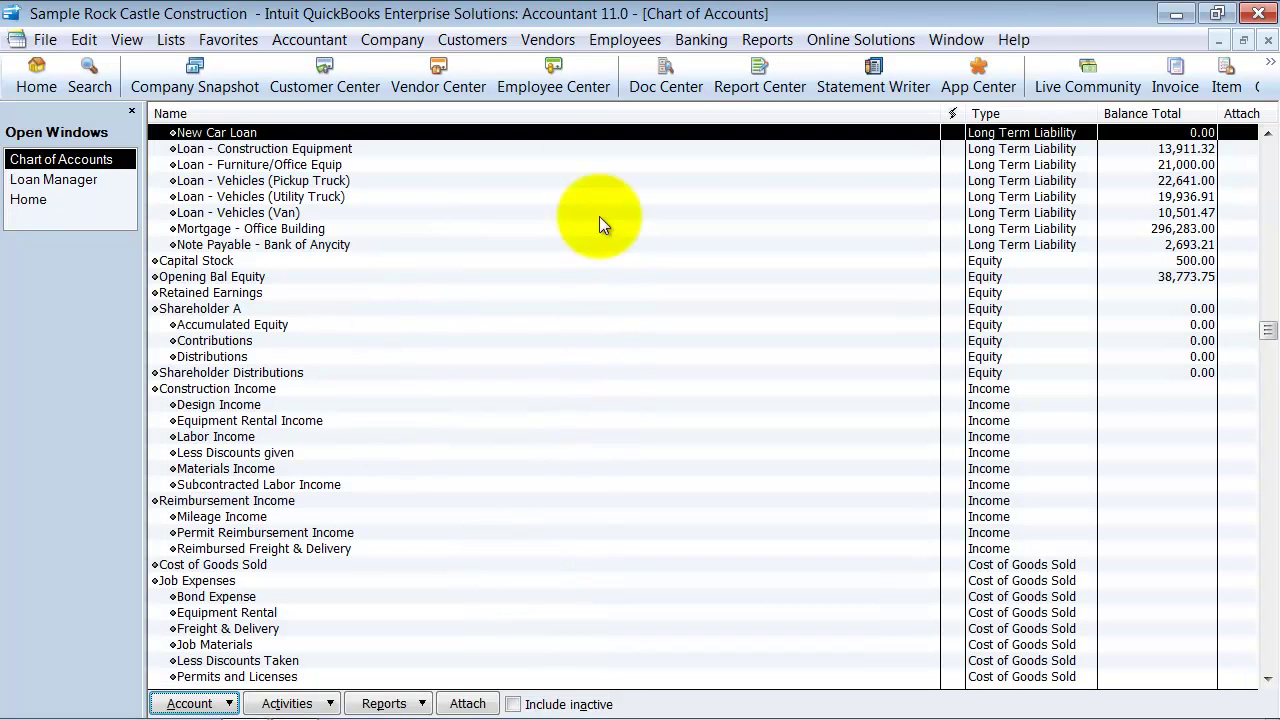
left_click(440, 72)
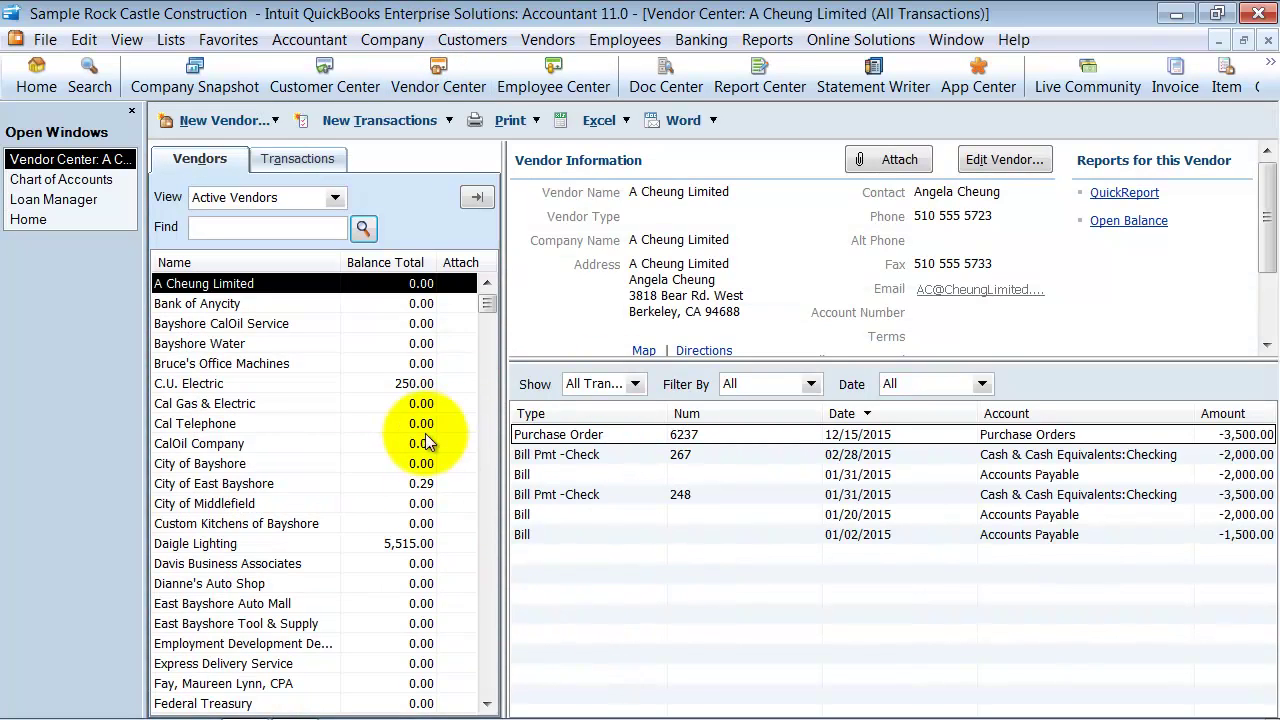
key("ctrl+n")
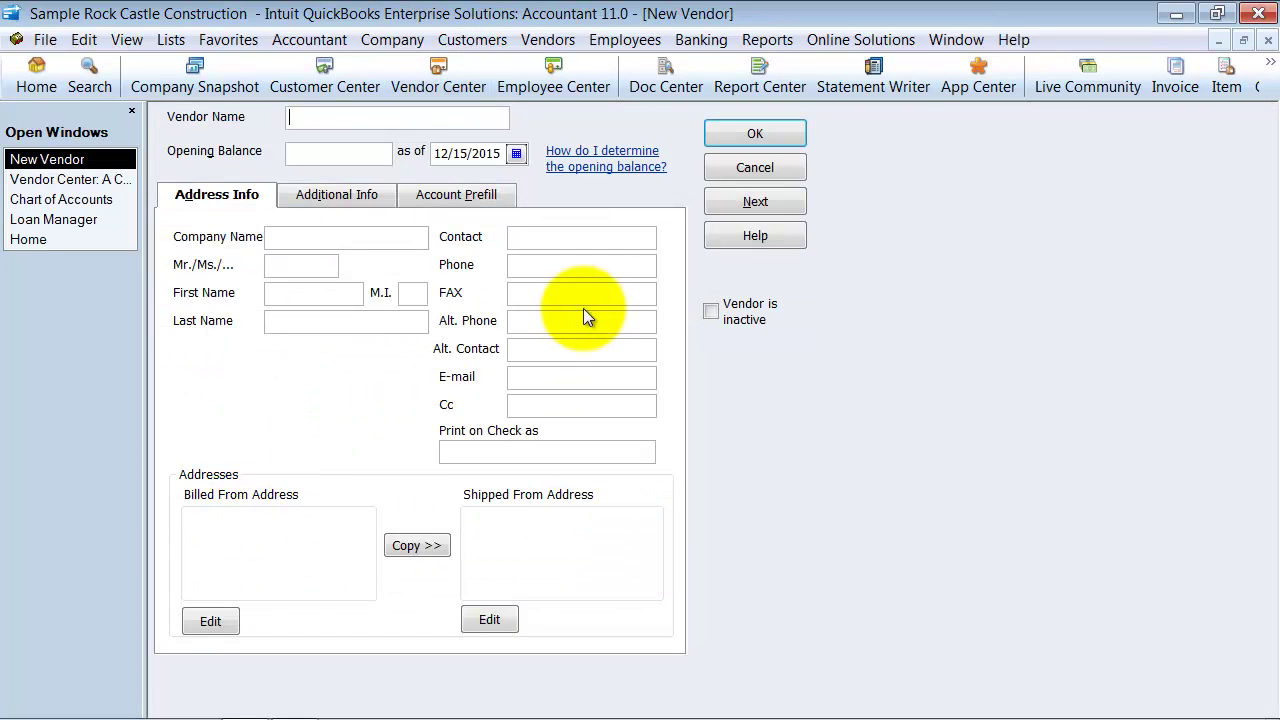
type("Car Company USA")
key("Tab")
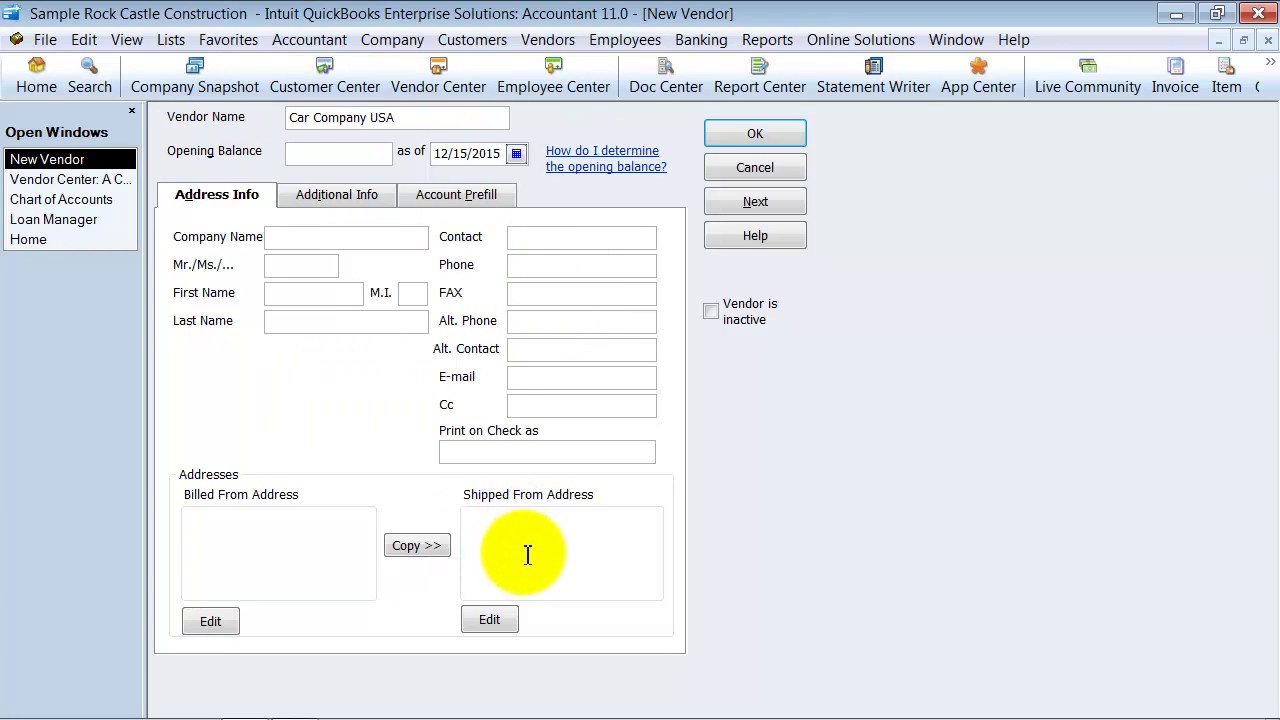
left_click(776, 140)
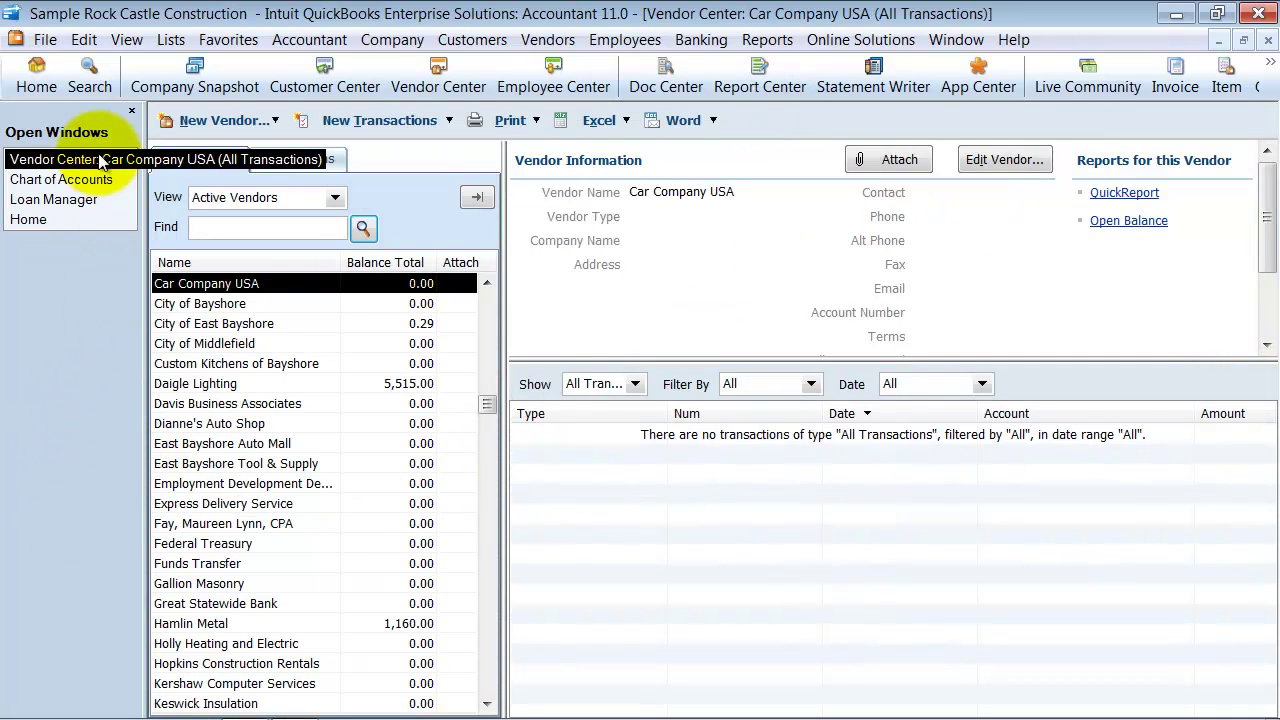
Start a new loan in the Loan Manager and check its account list.
left_click(110, 201)
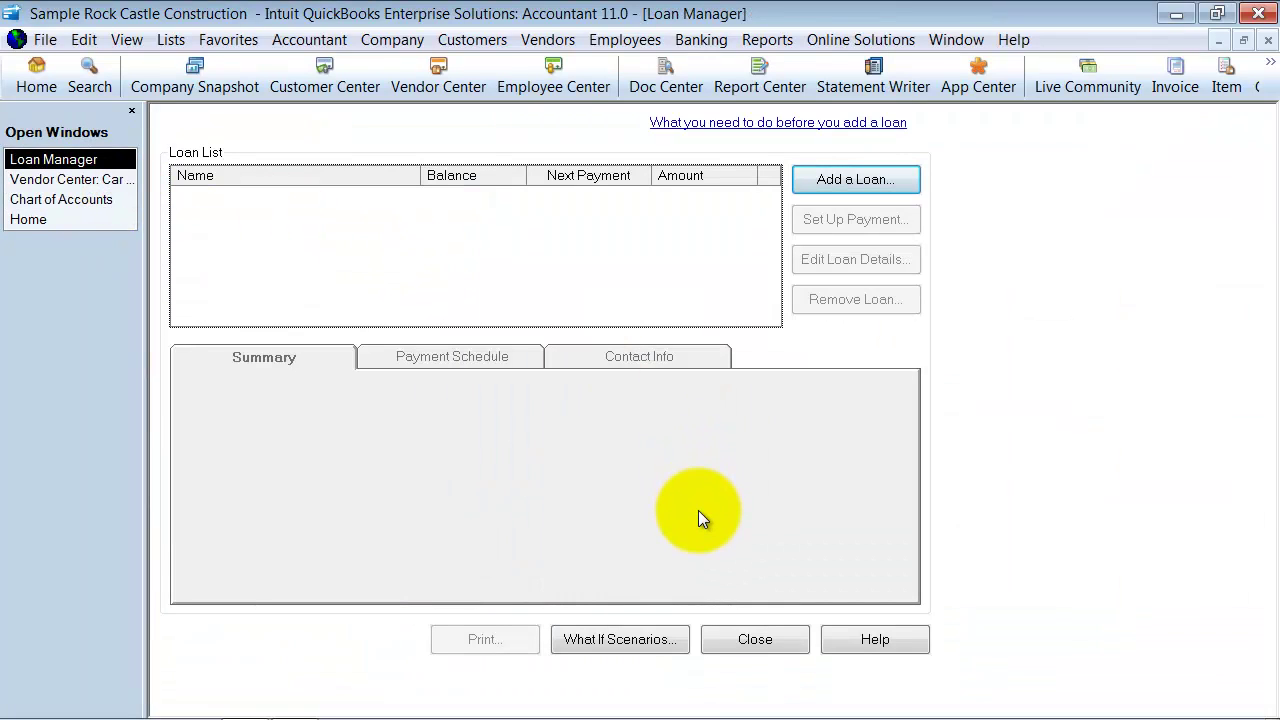
left_click(890, 188)
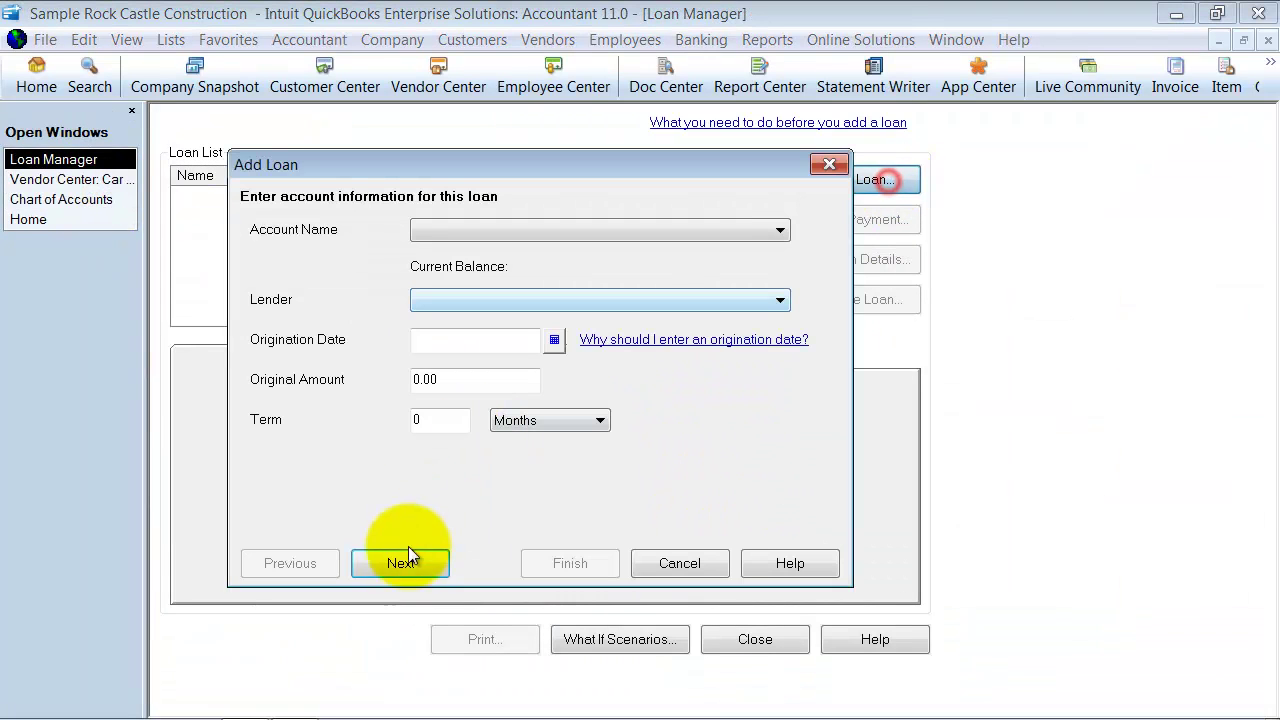
left_click(777, 232)
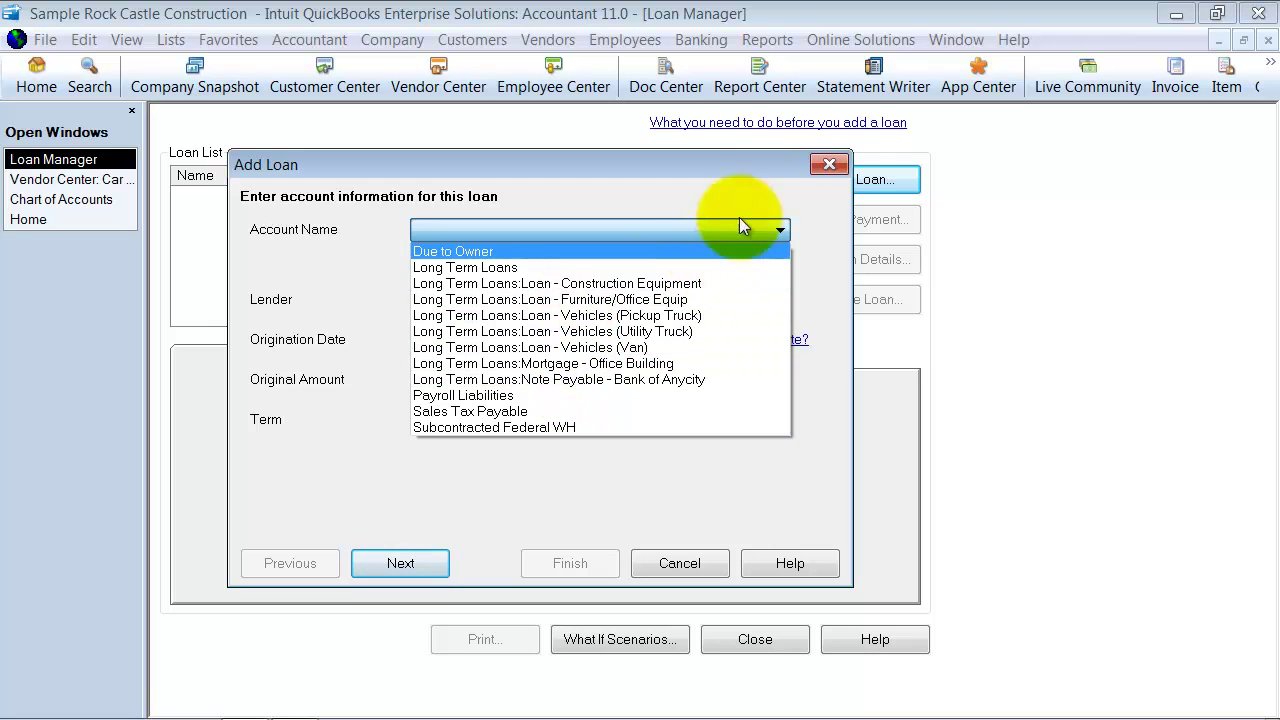
left_click(826, 166)
Cancel the loan, close the Loan Manager and reopen it from Banking.
left_click(686, 563)
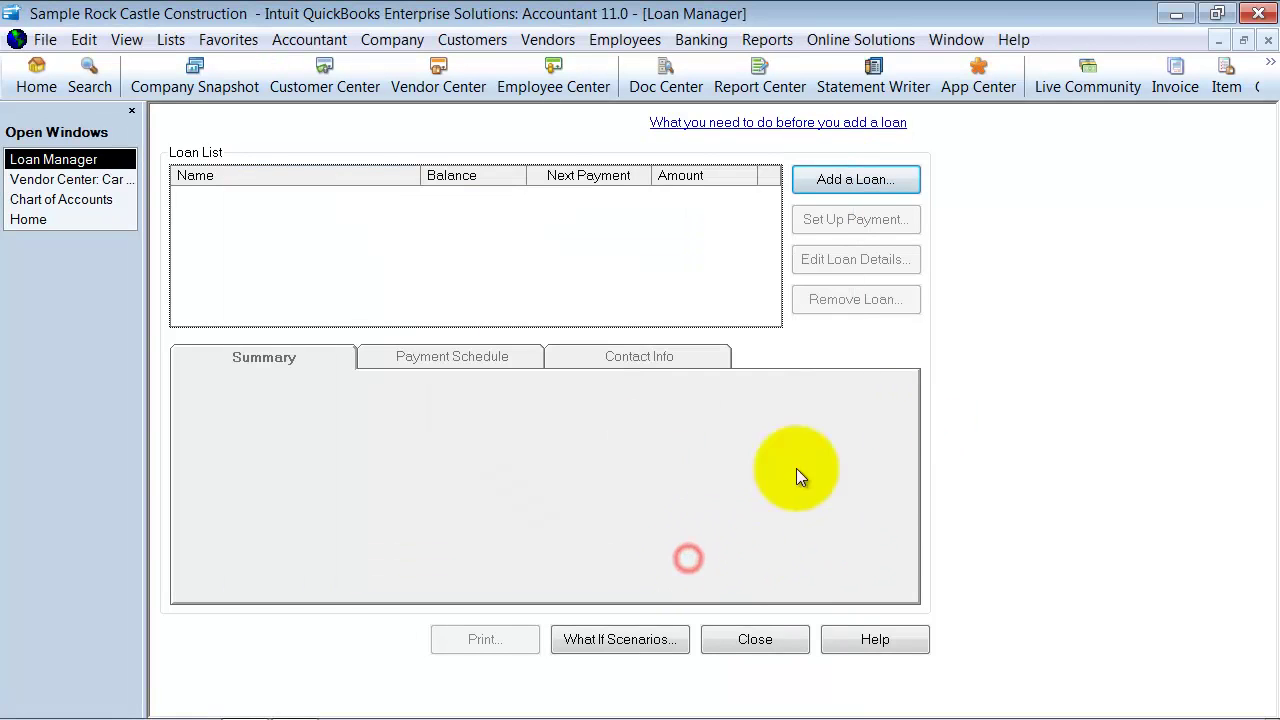
left_click(740, 641)
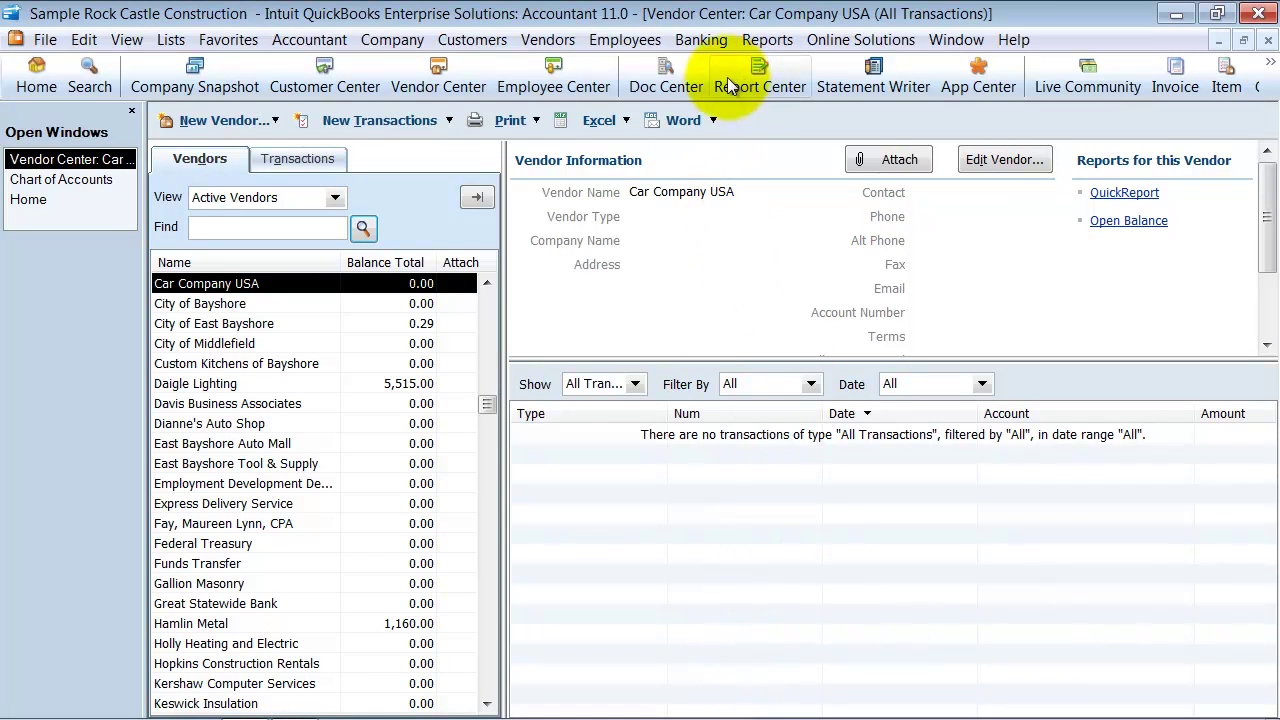
left_click(700, 39)
left_click(790, 283)
Start a new loan on Long Term Loans:New Car Loan with lender Car Company USA.
left_click(897, 205)
left_click(741, 234)
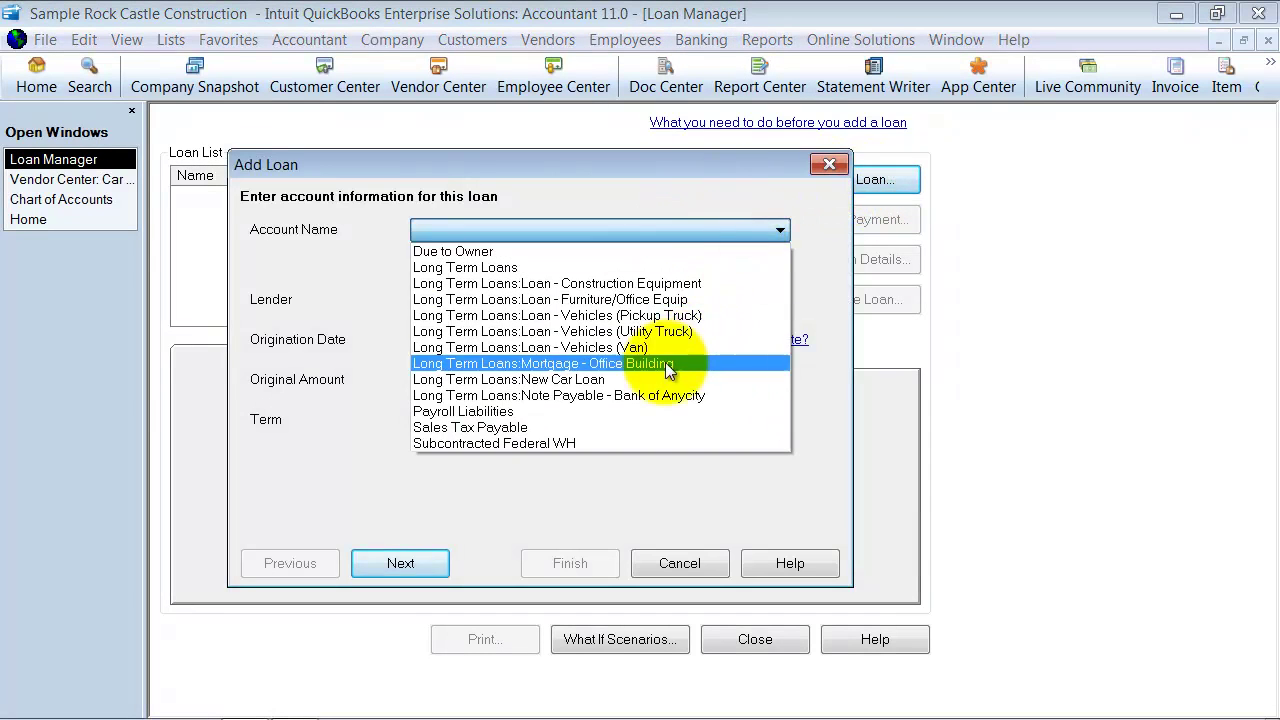
left_click(652, 395)
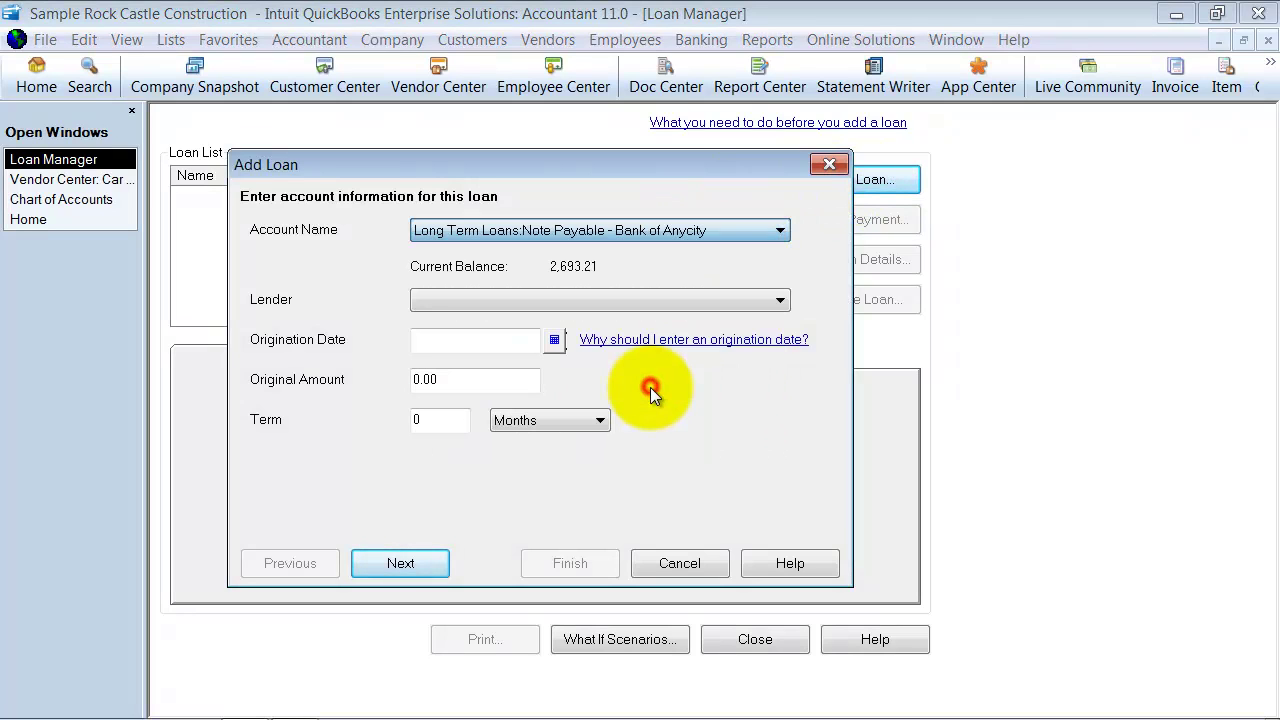
left_click(498, 303)
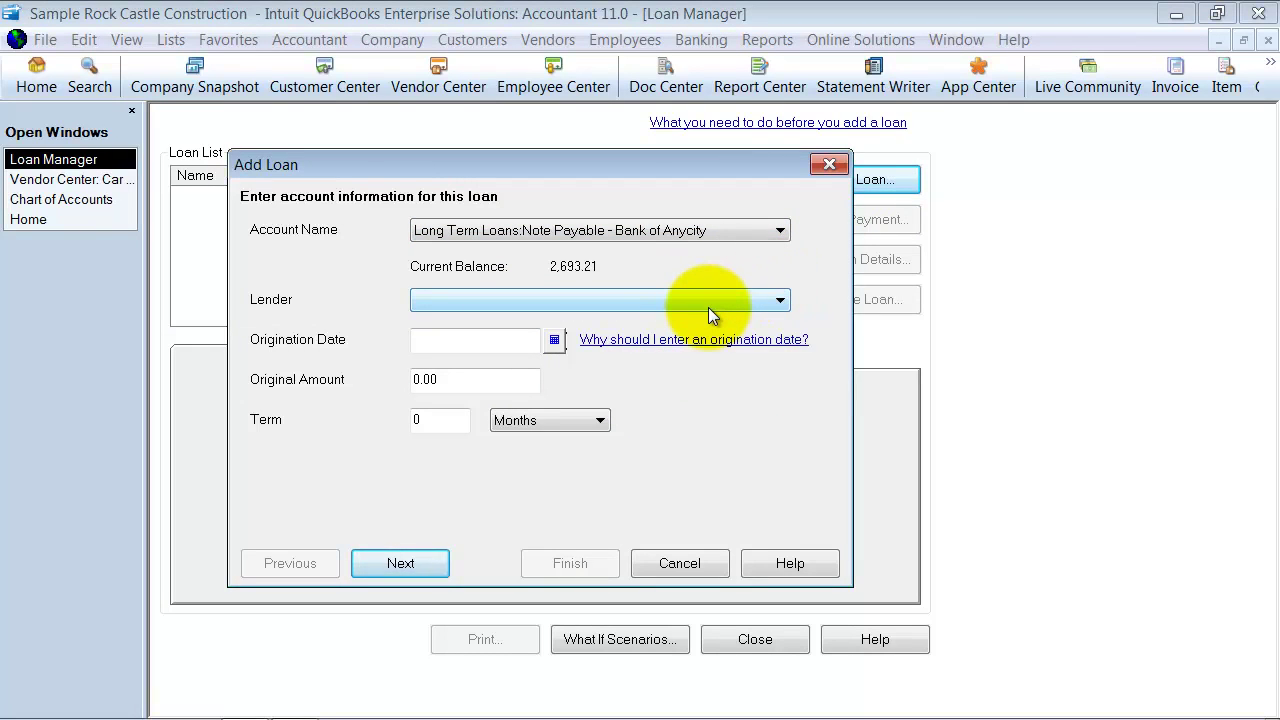
left_click(690, 230)
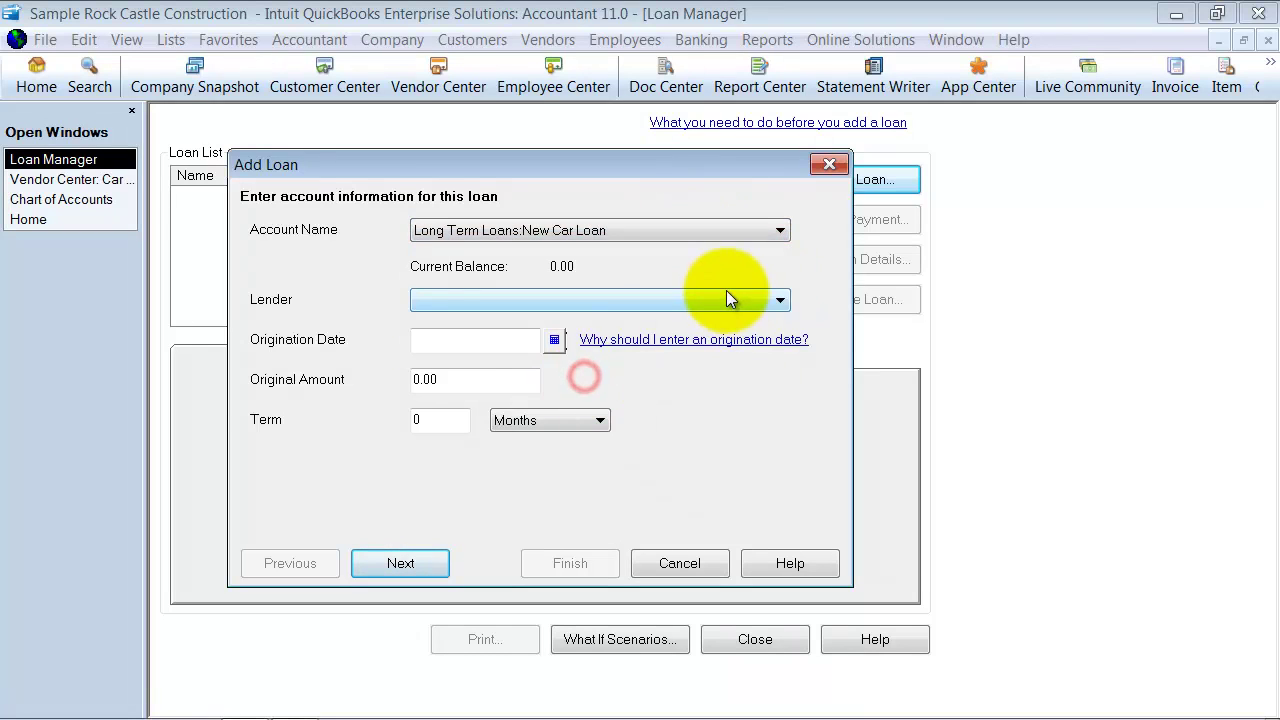
left_click(728, 300)
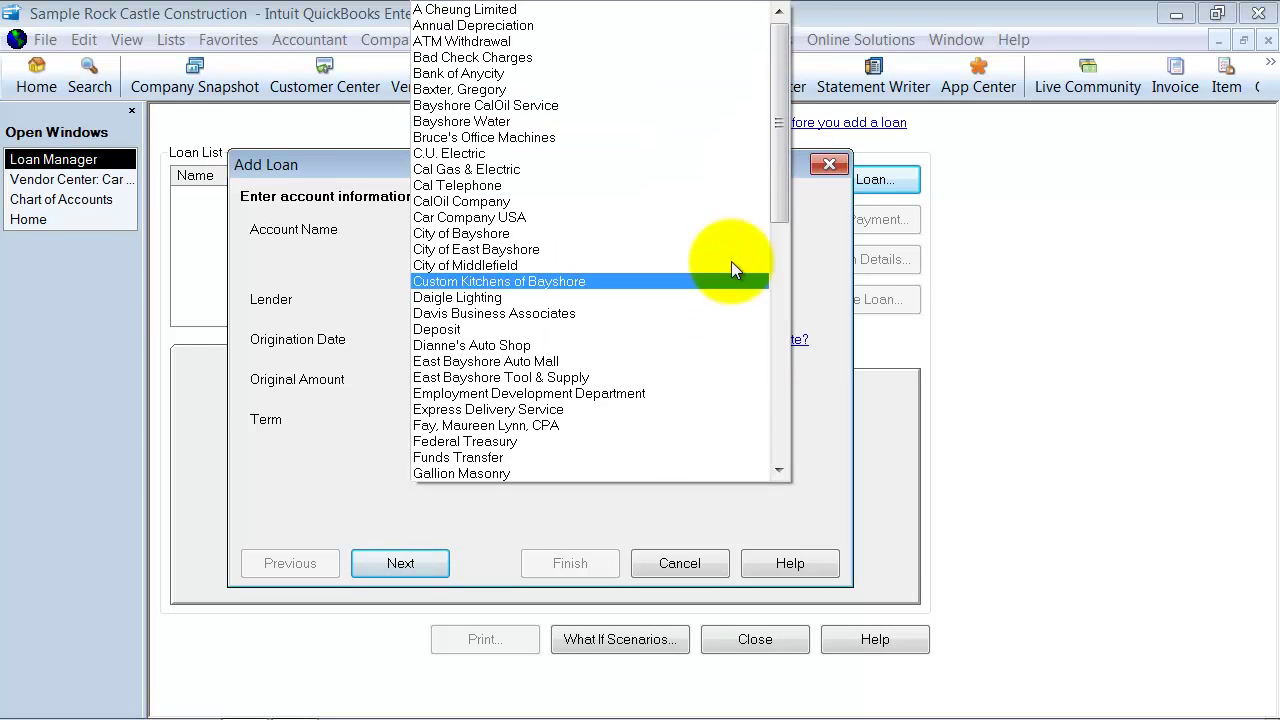
left_click(785, 173)
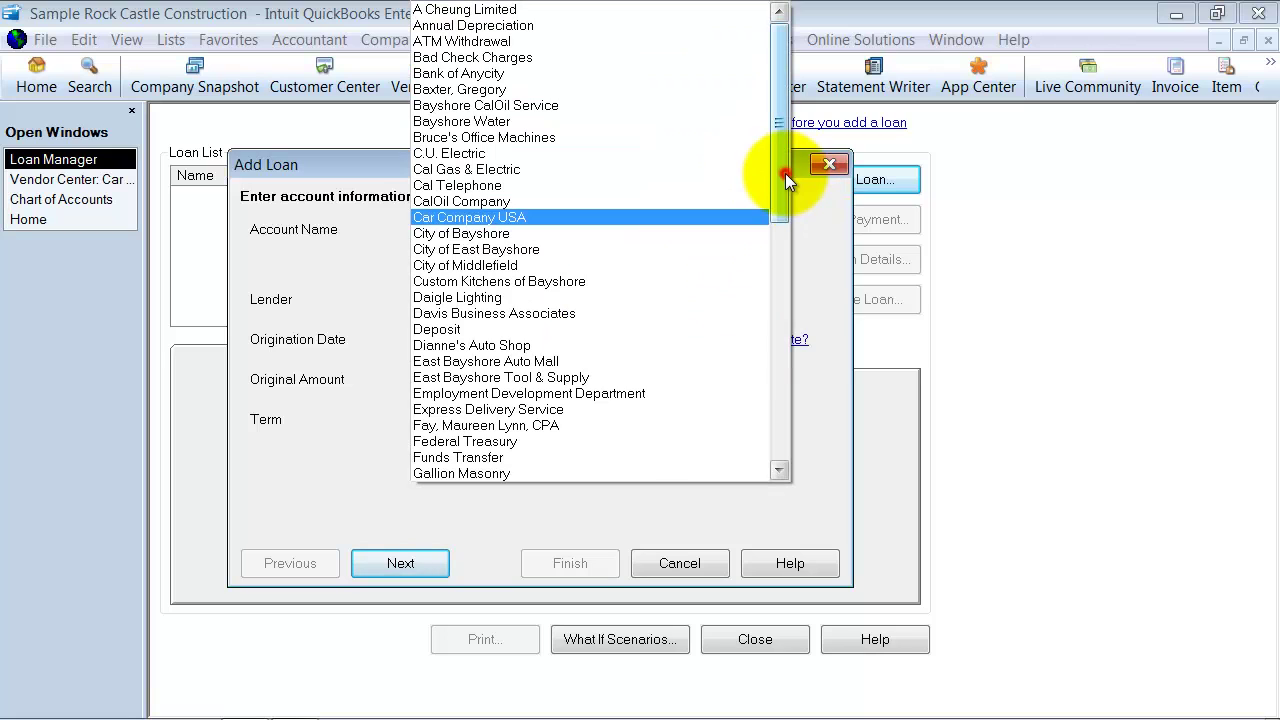
left_click(572, 218)
Enter origination date 12/21/2015 and original amount 25,000.00.
left_click(498, 342)
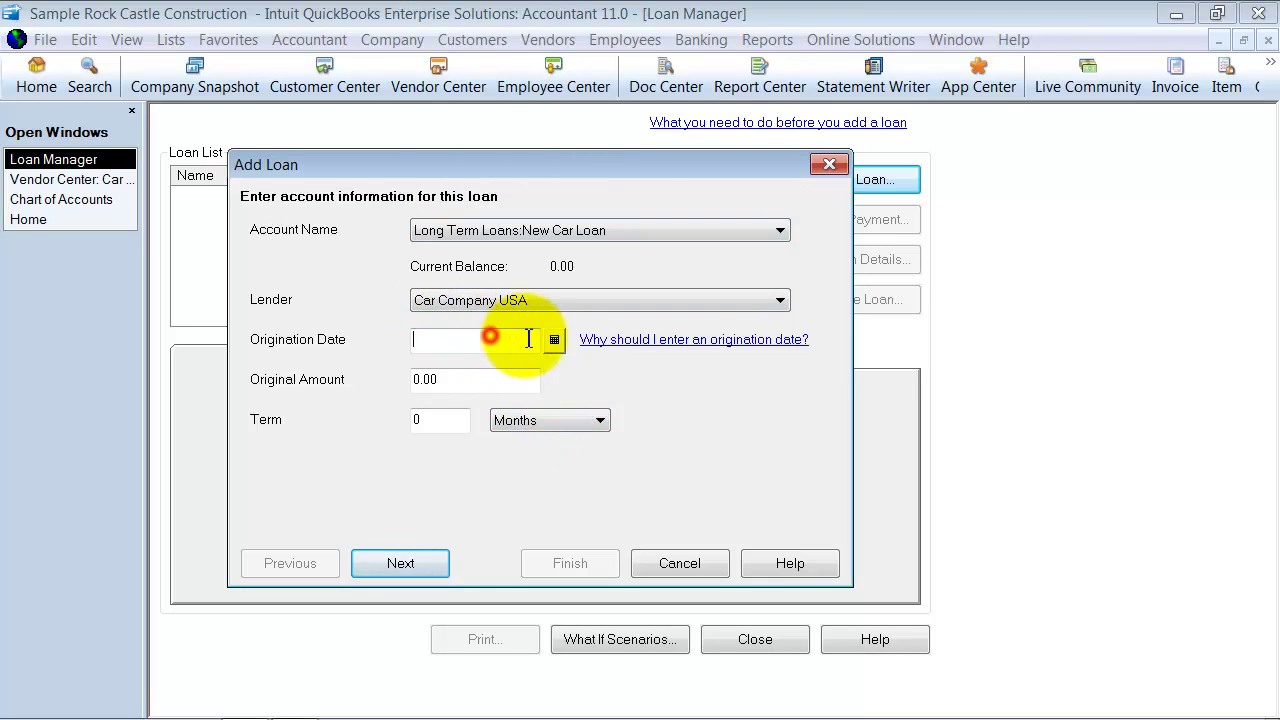
left_click(554, 340)
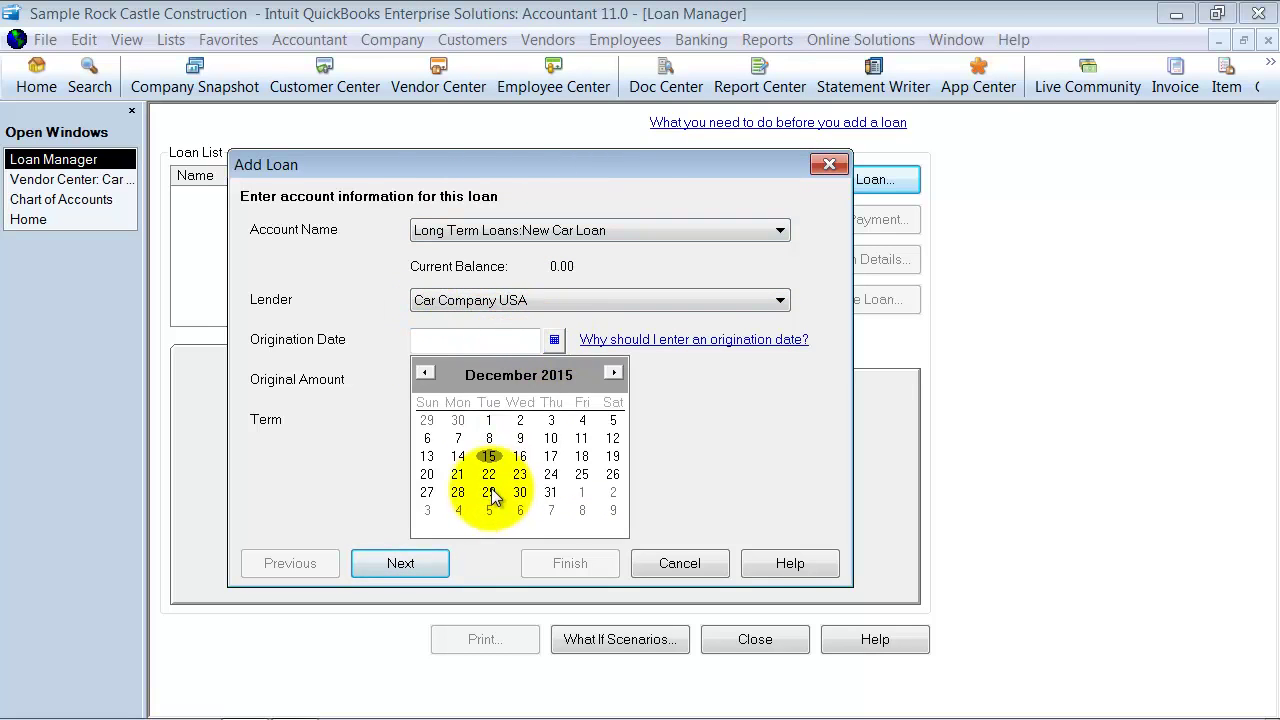
left_click(455, 474)
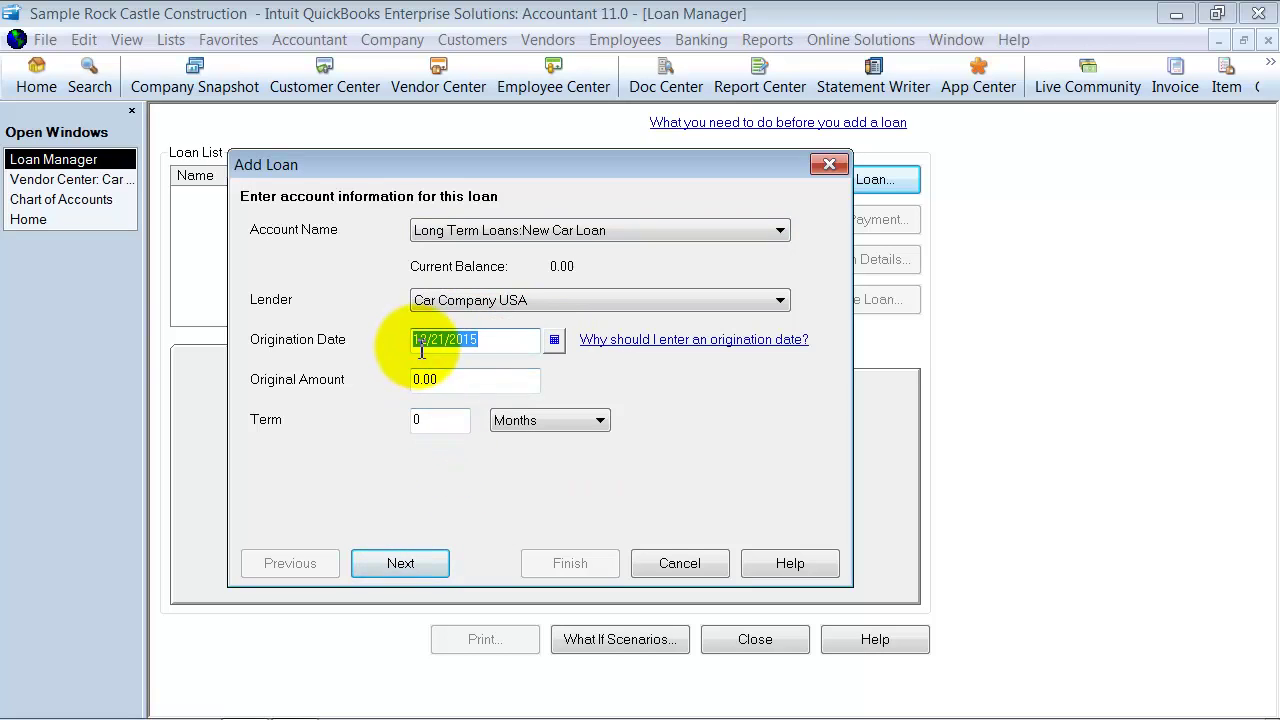
left_click(468, 379)
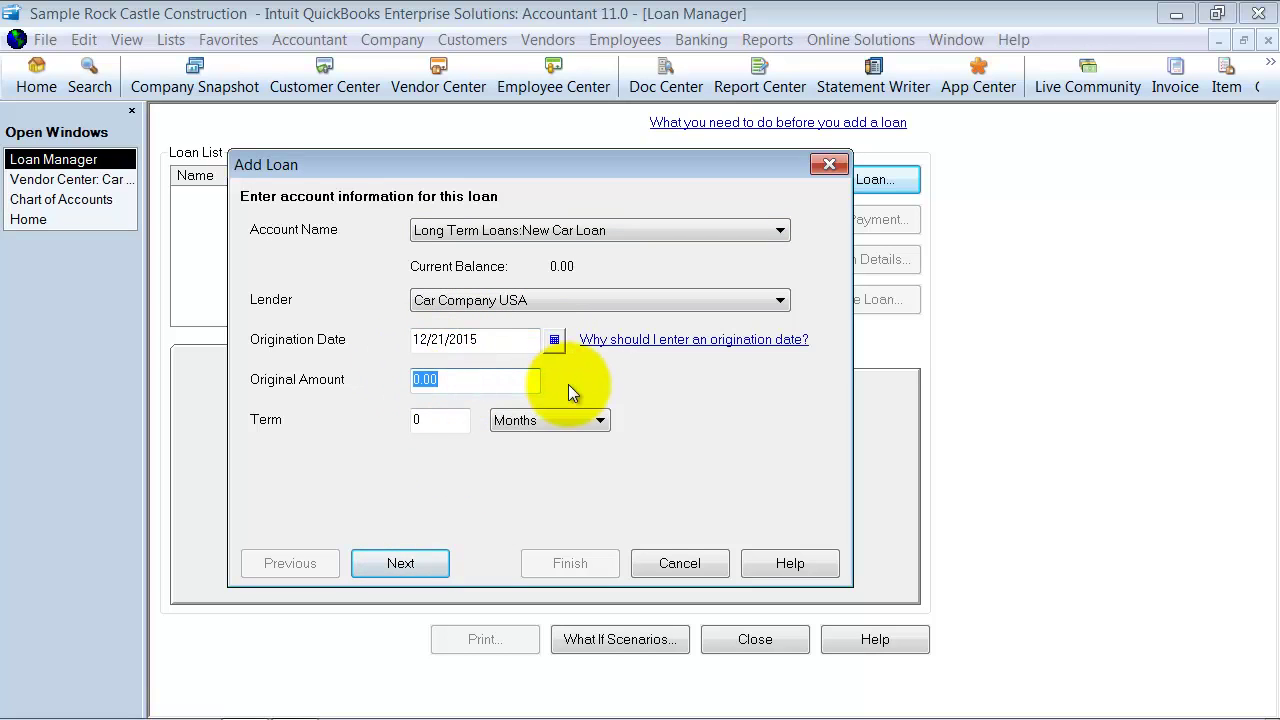
type("25000")
left_click(438, 421)
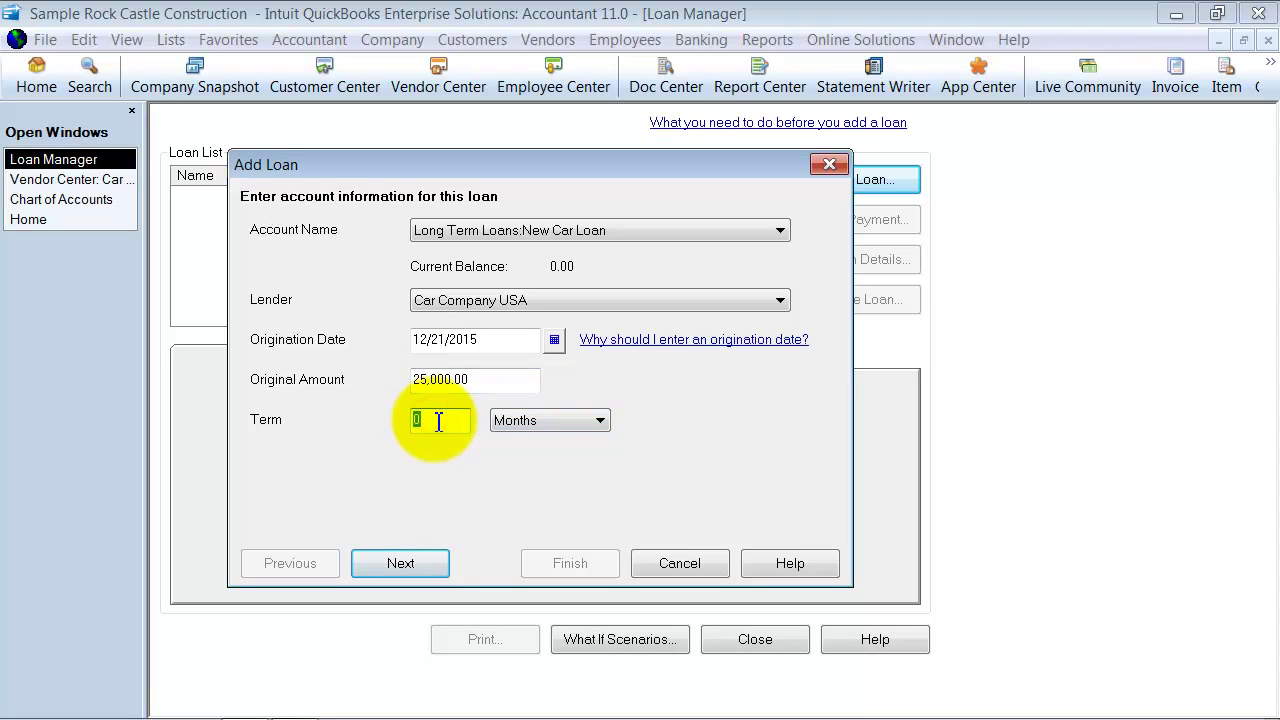
Set a 1,000.00 payment with first due date 12/28/2015 and turn off the due-date alert.
left_click(422, 563)
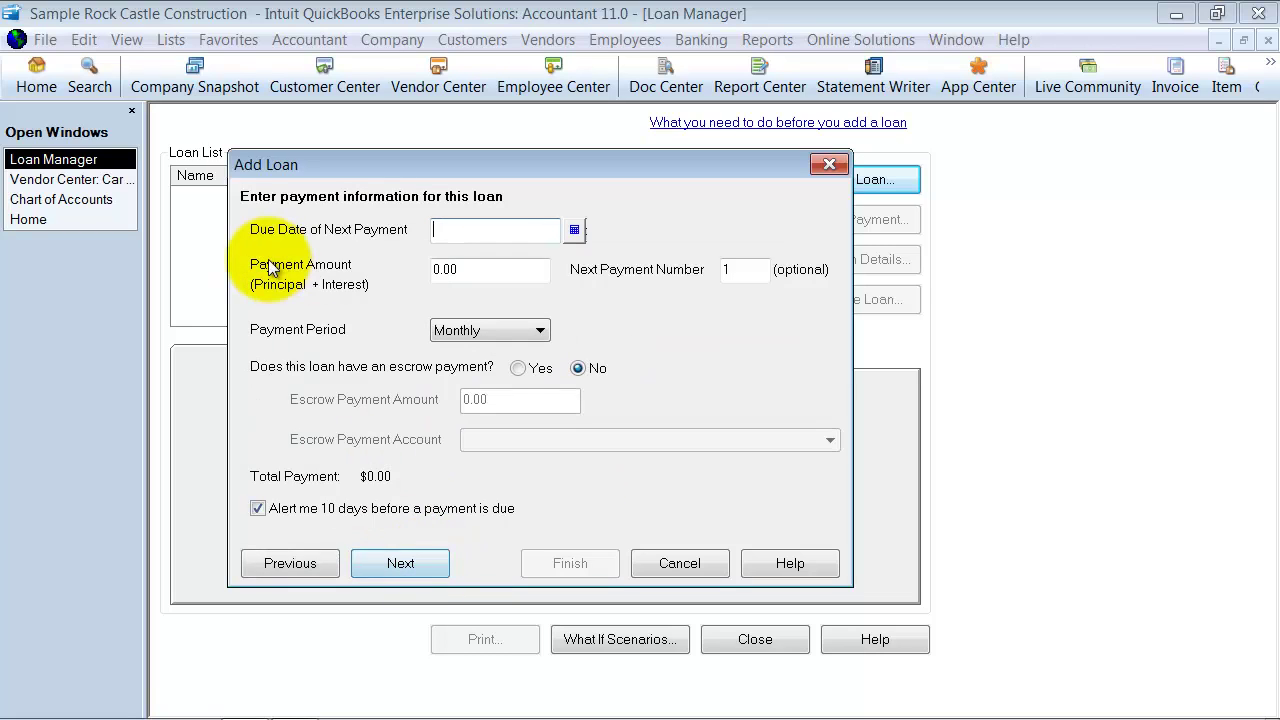
left_click(592, 230)
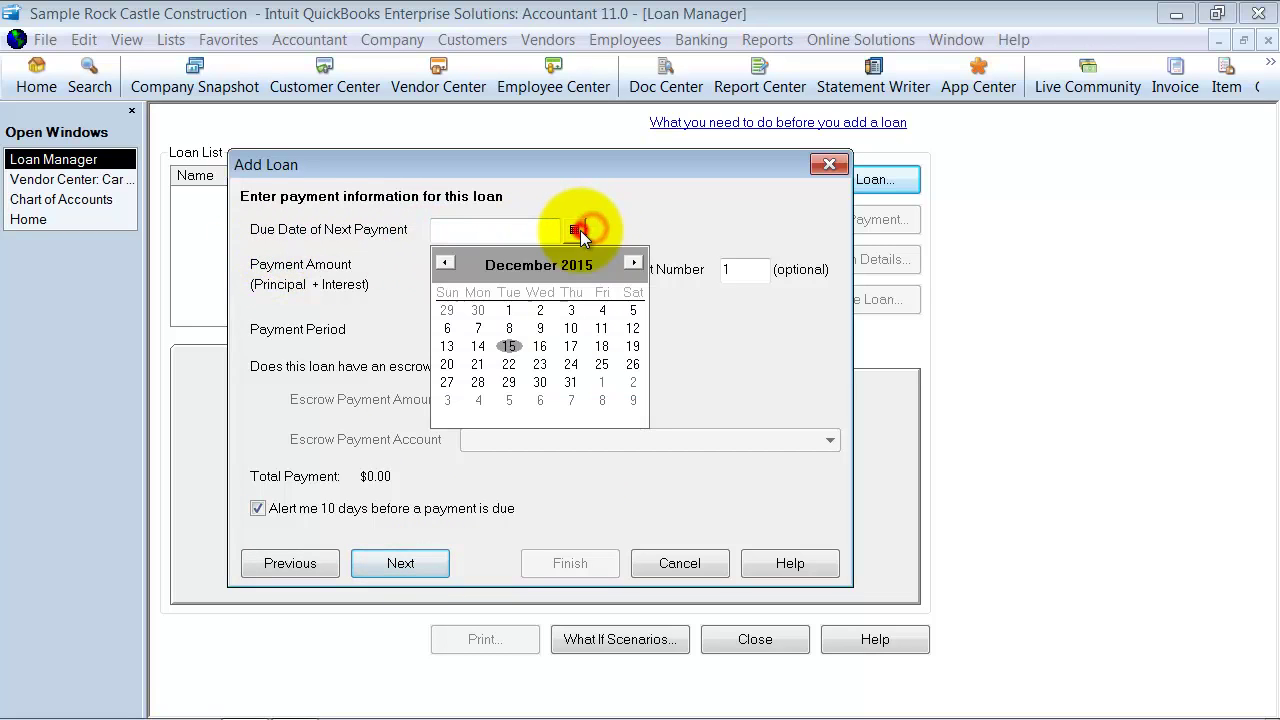
left_click(478, 382)
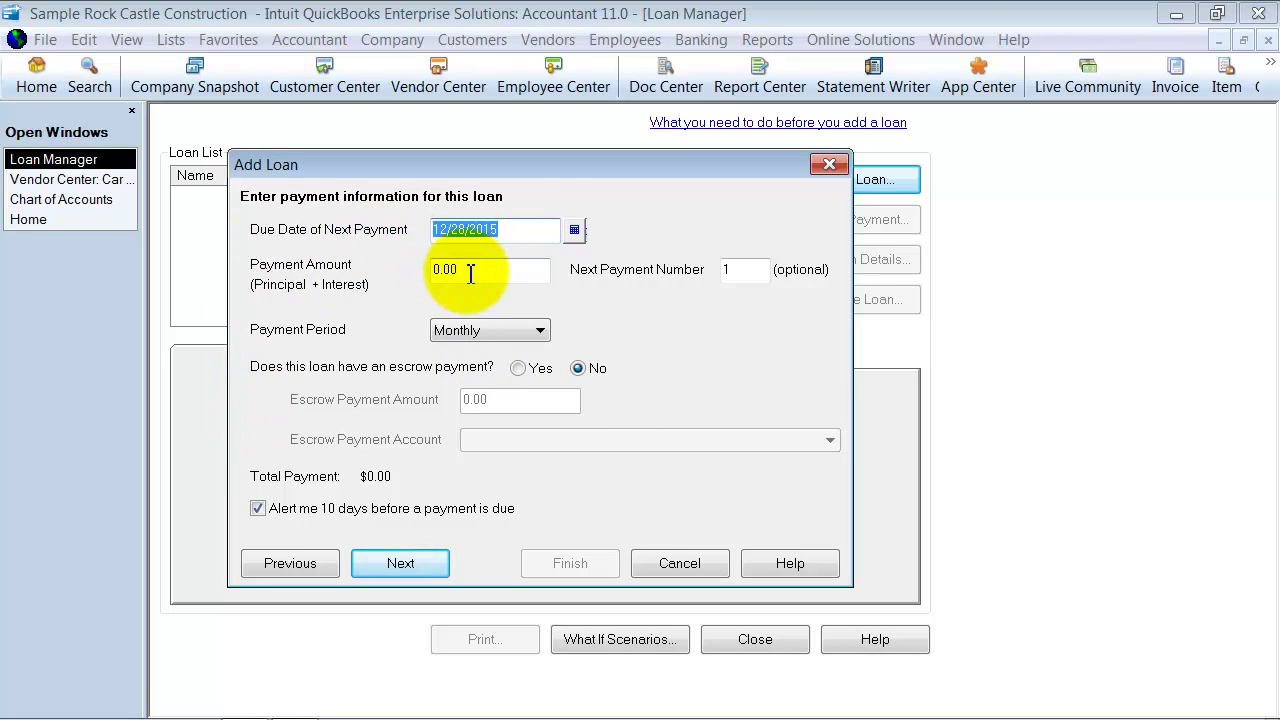
left_click(512, 263)
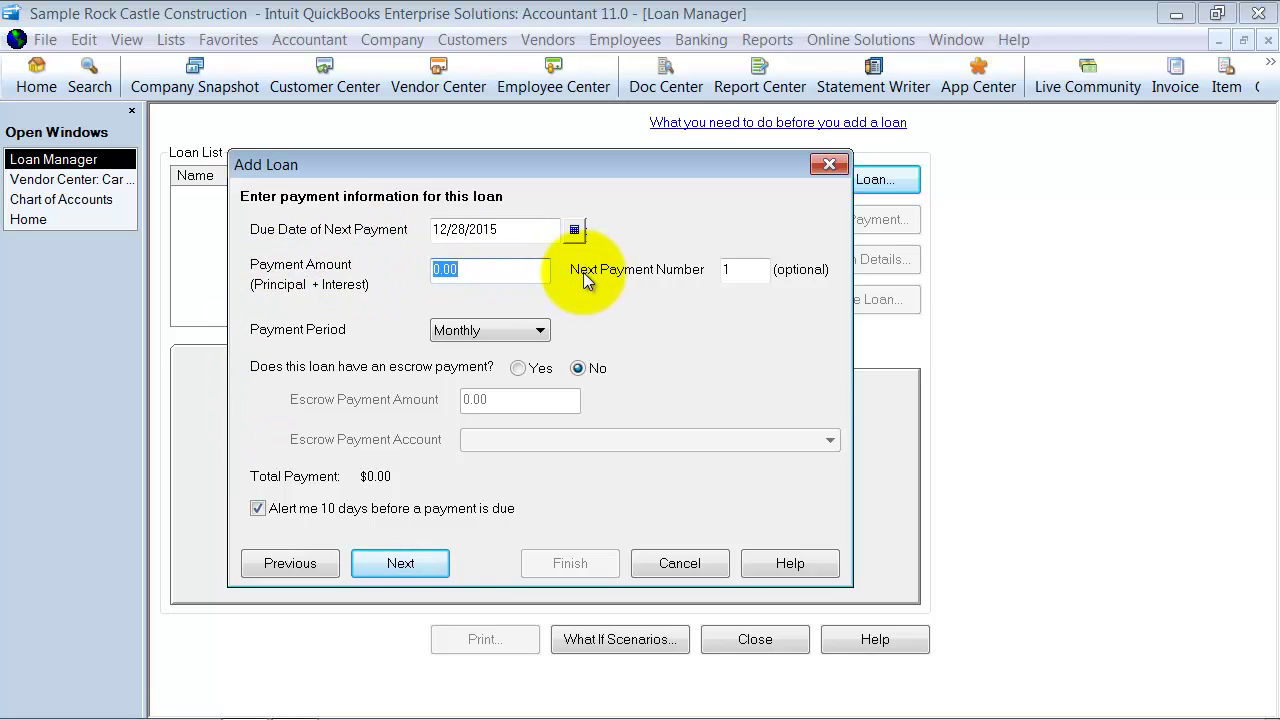
type("1000")
left_click(742, 270)
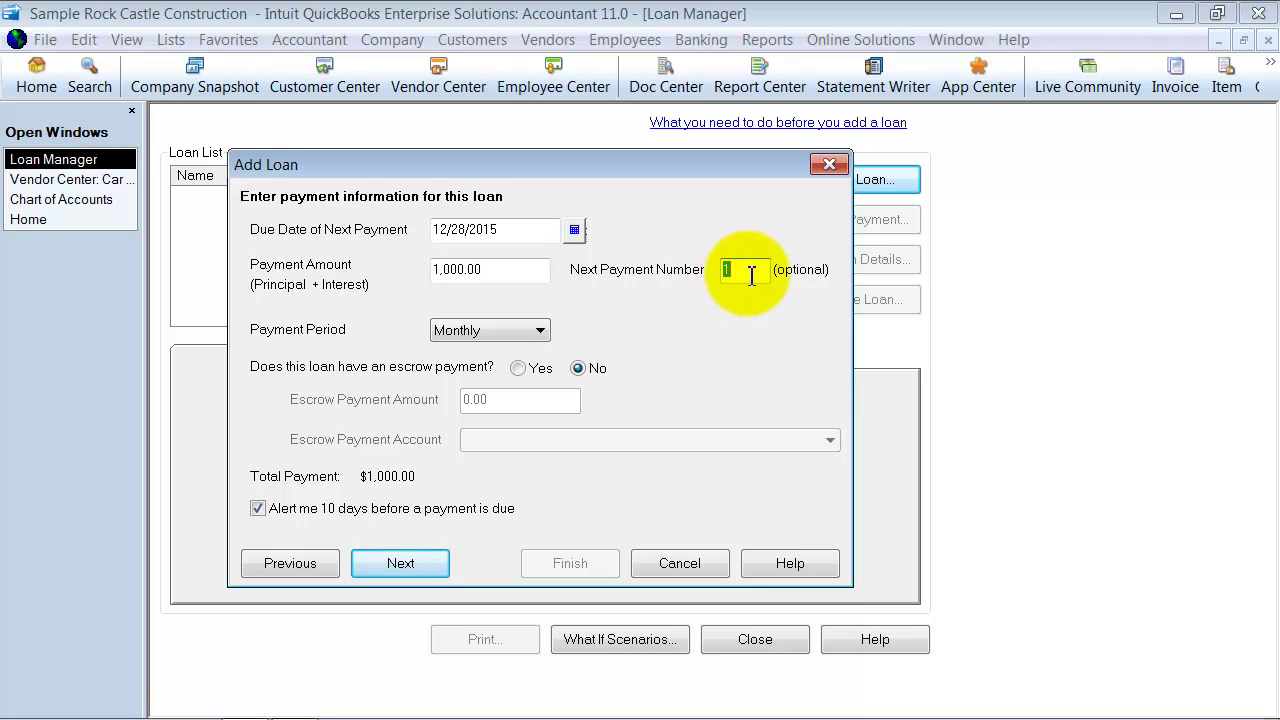
double_click(750, 270)
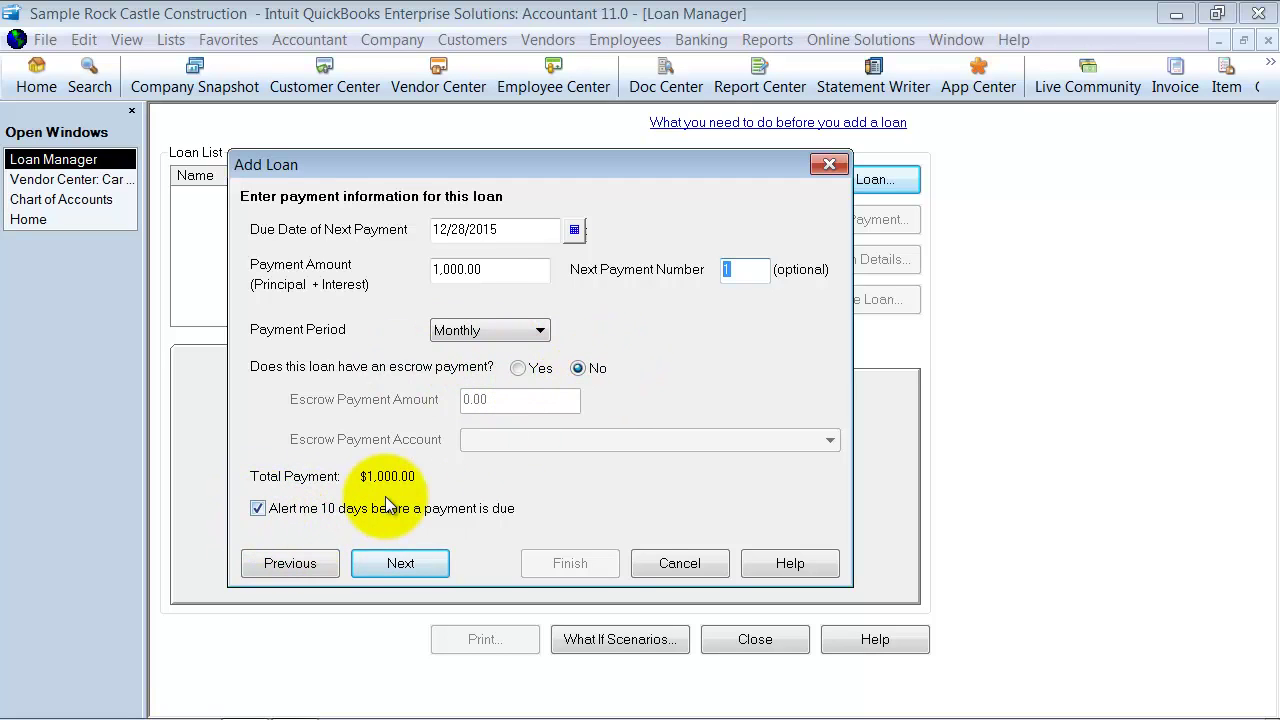
left_click(258, 508)
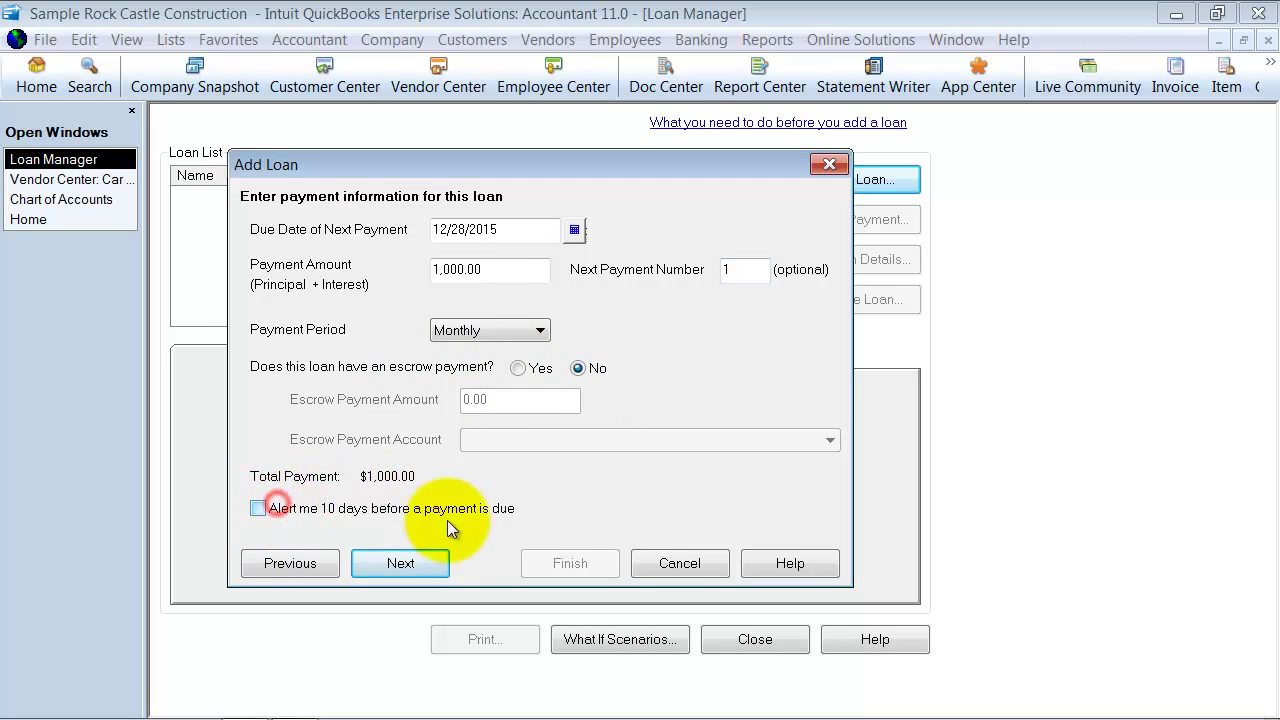
left_click(428, 563)
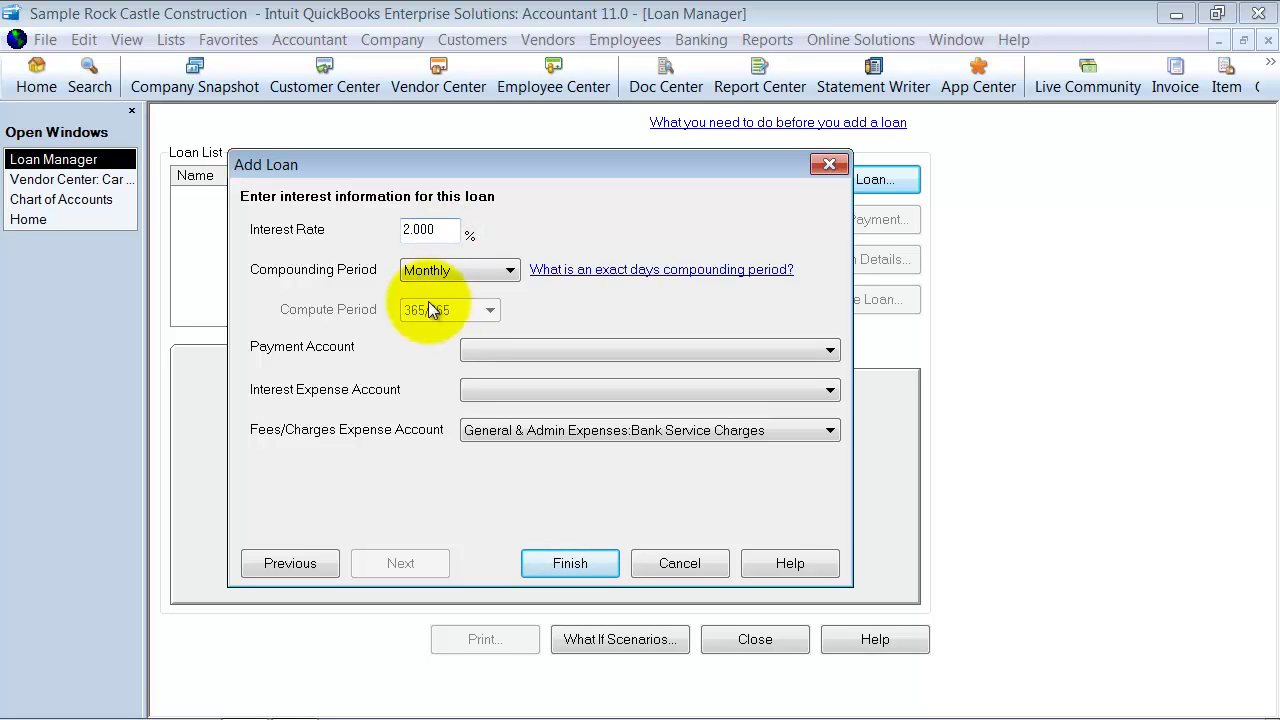
Set interest compounding to Exact Days with a 365/365 compute period.
left_click(407, 272)
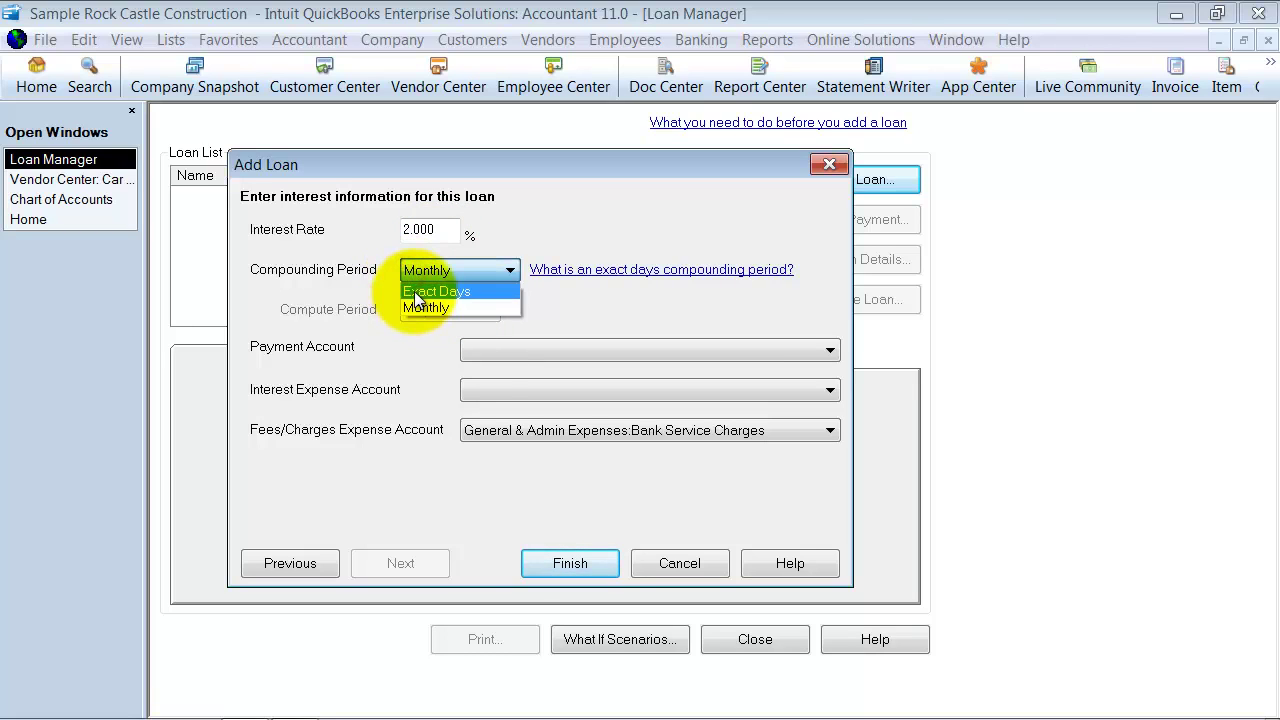
left_click(413, 290)
left_click(425, 310)
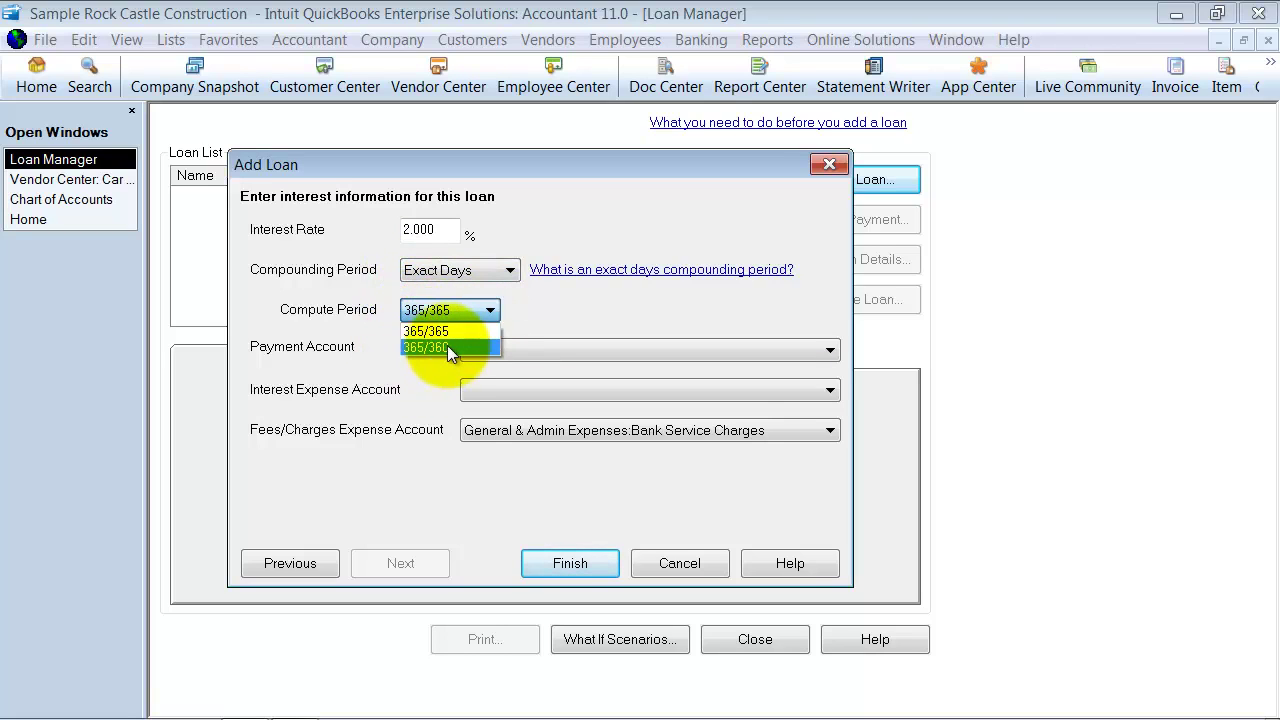
left_click(486, 270)
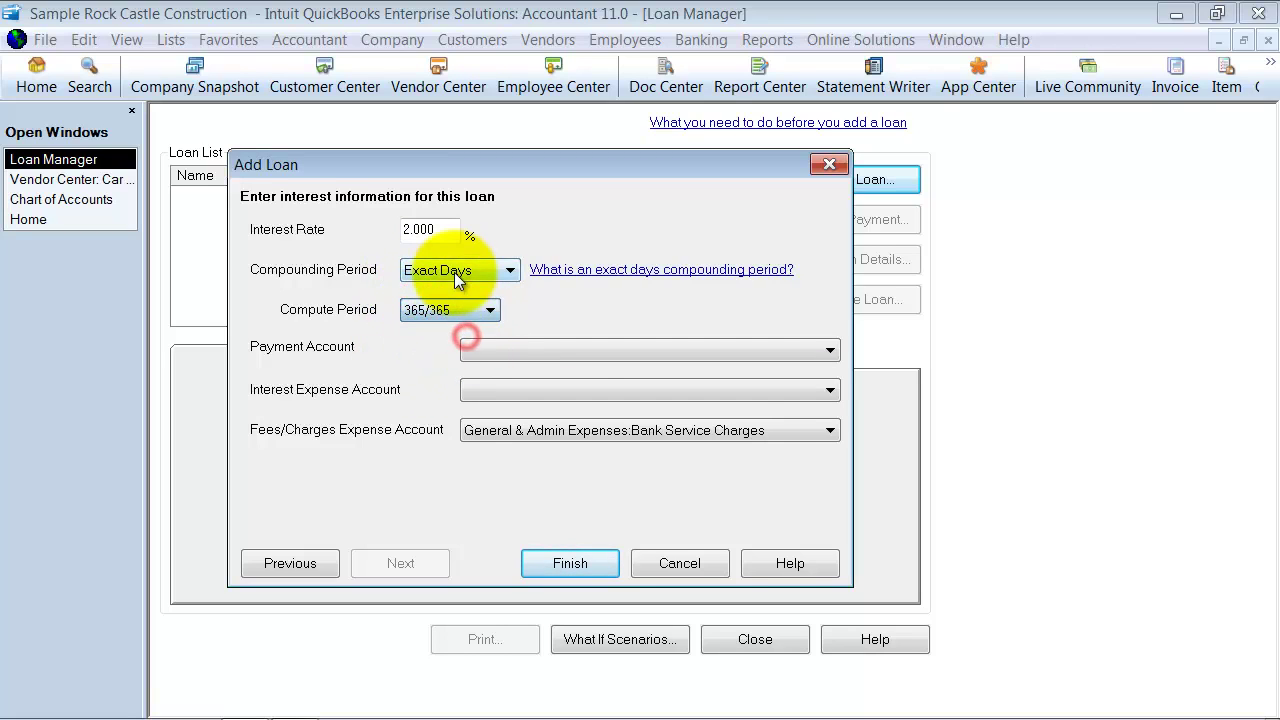
left_click(486, 270)
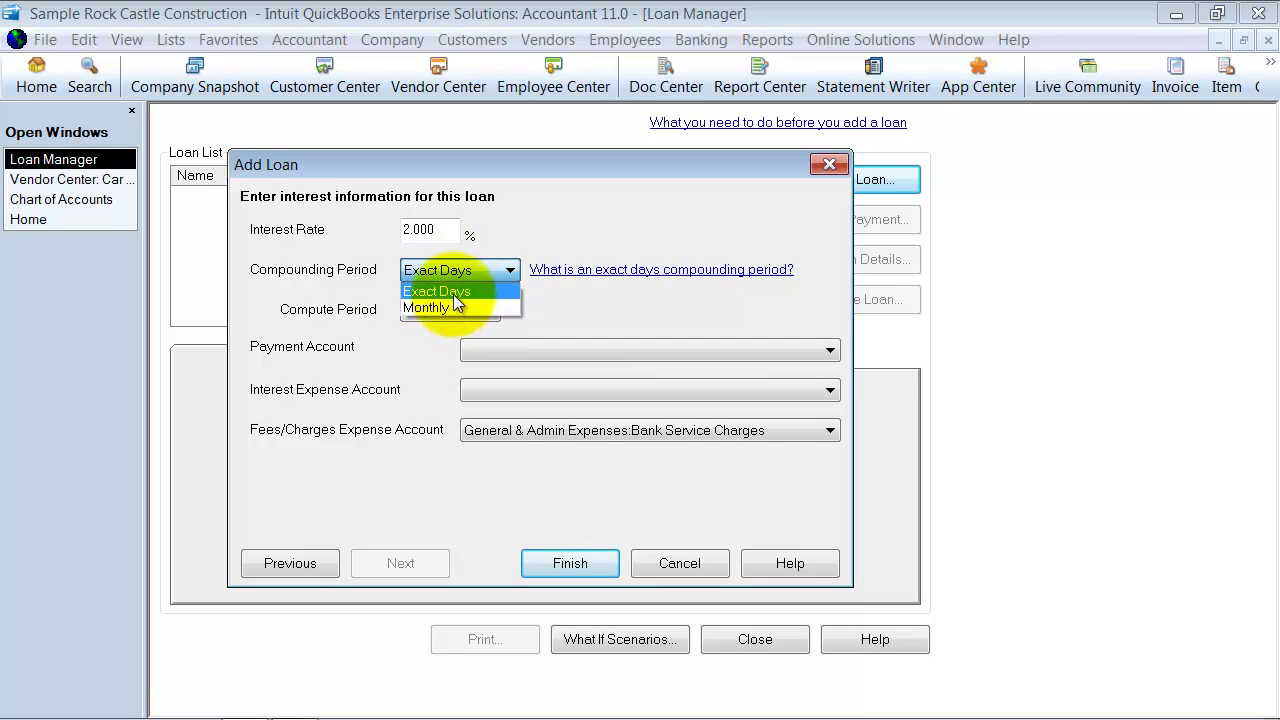
left_click(453, 292)
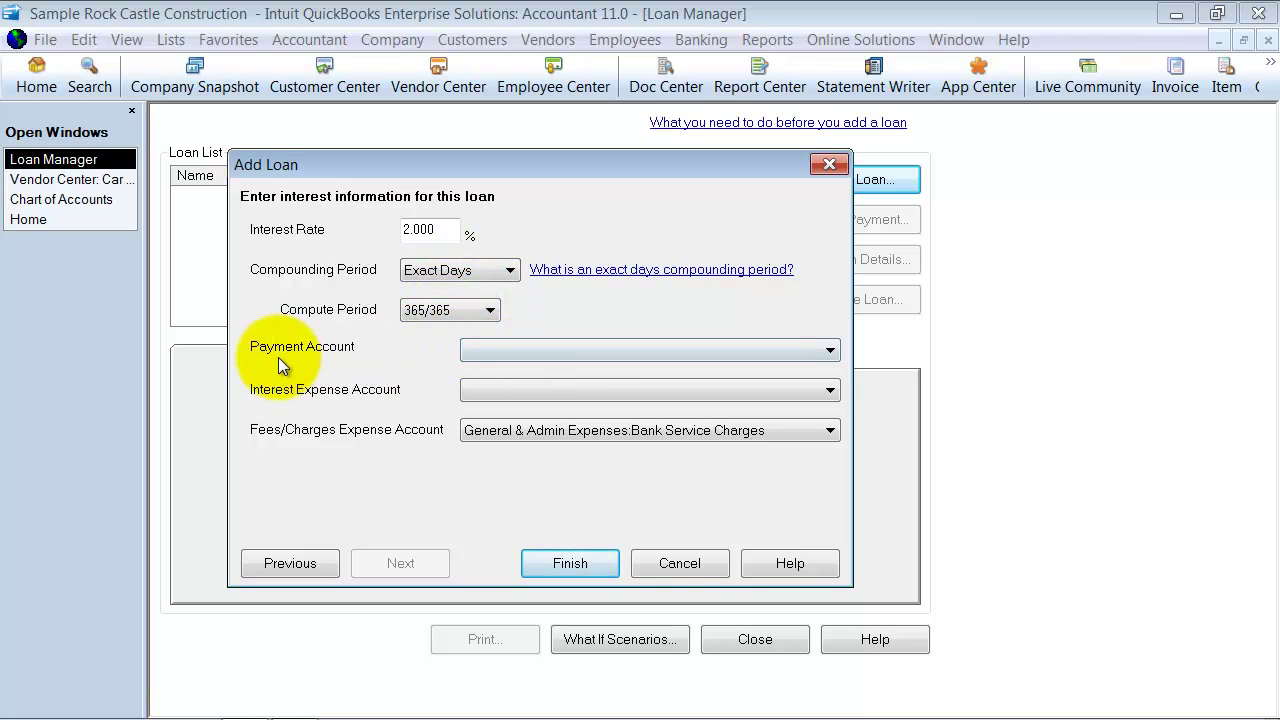
Pay the loan from Checking, record interest to Interest Expense, and finish the loan.
left_click(822, 352)
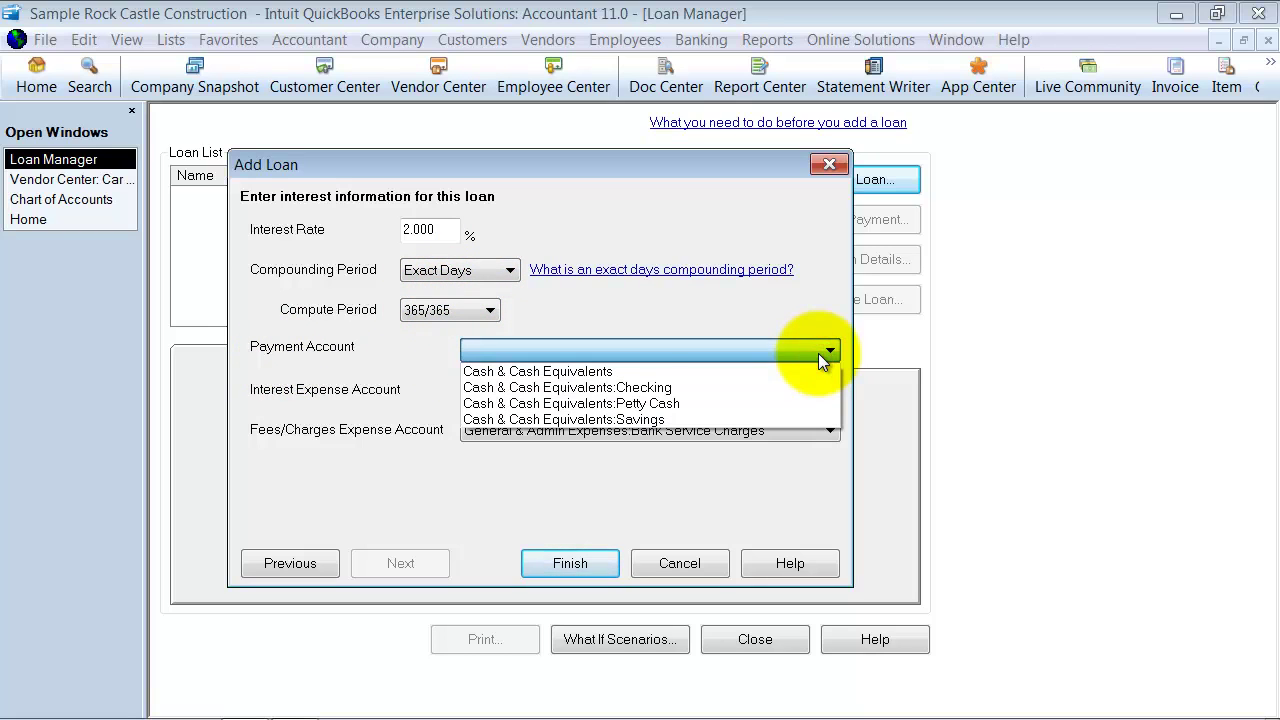
left_click(694, 388)
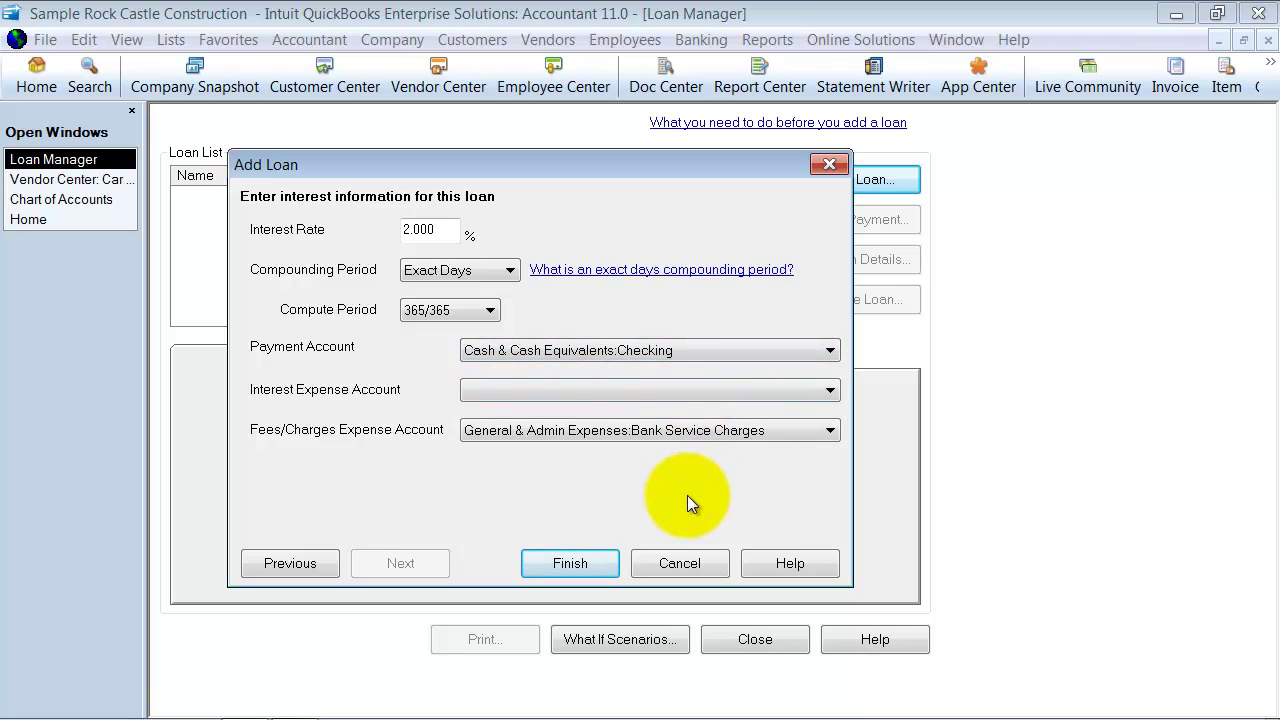
left_click(820, 391)
mouse_move(829, 233)
left_mouse_down()
mouse_move(839, 443)
mouse_move(829, 238)
left_mouse_up()
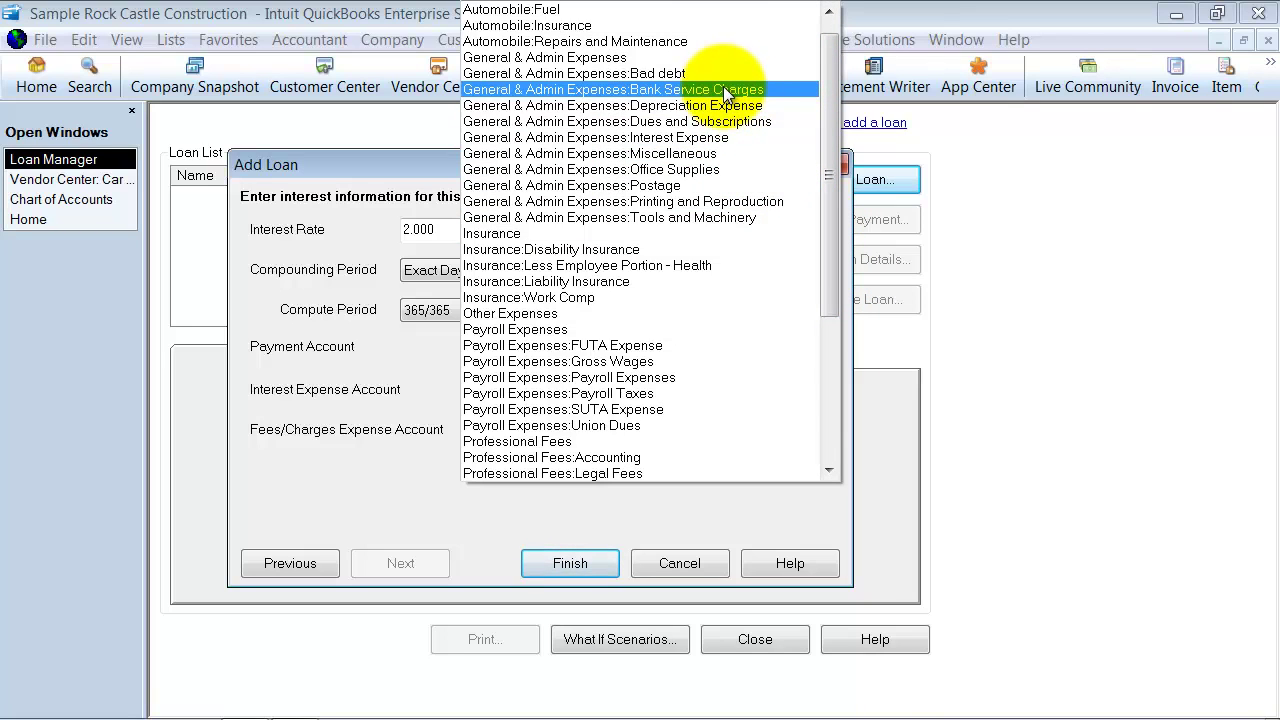
left_click(722, 133)
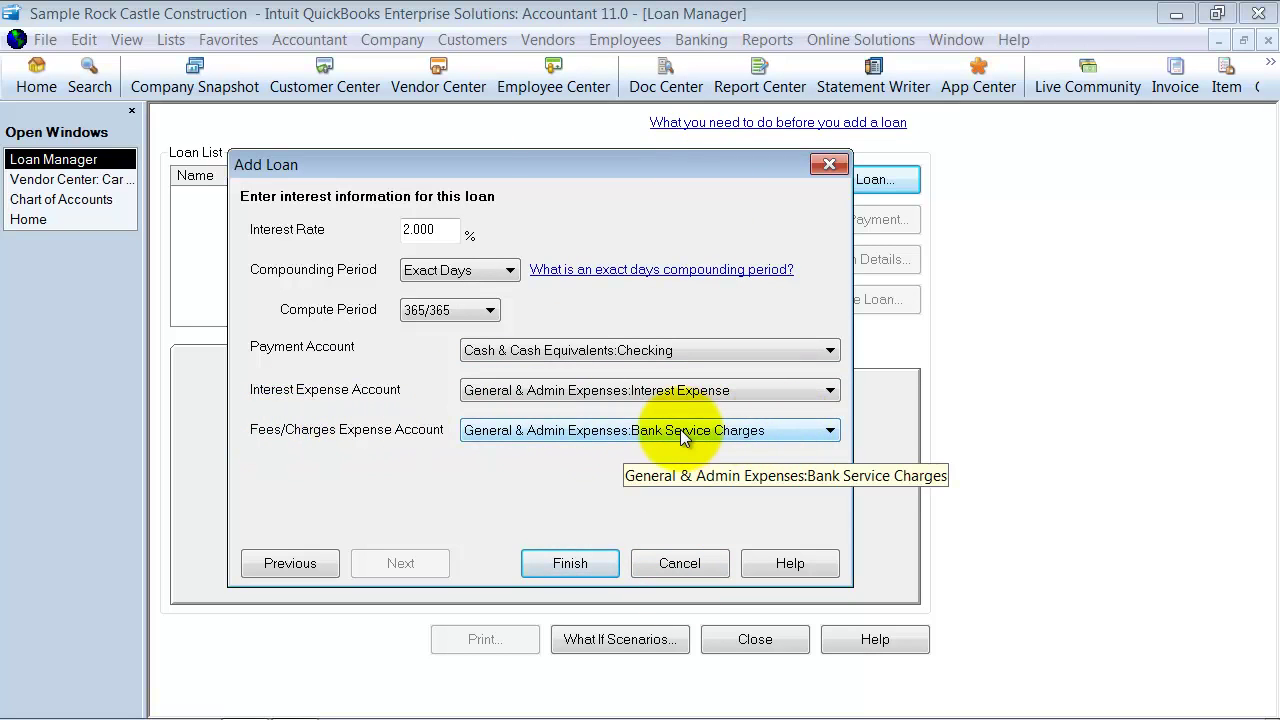
left_click(569, 563)
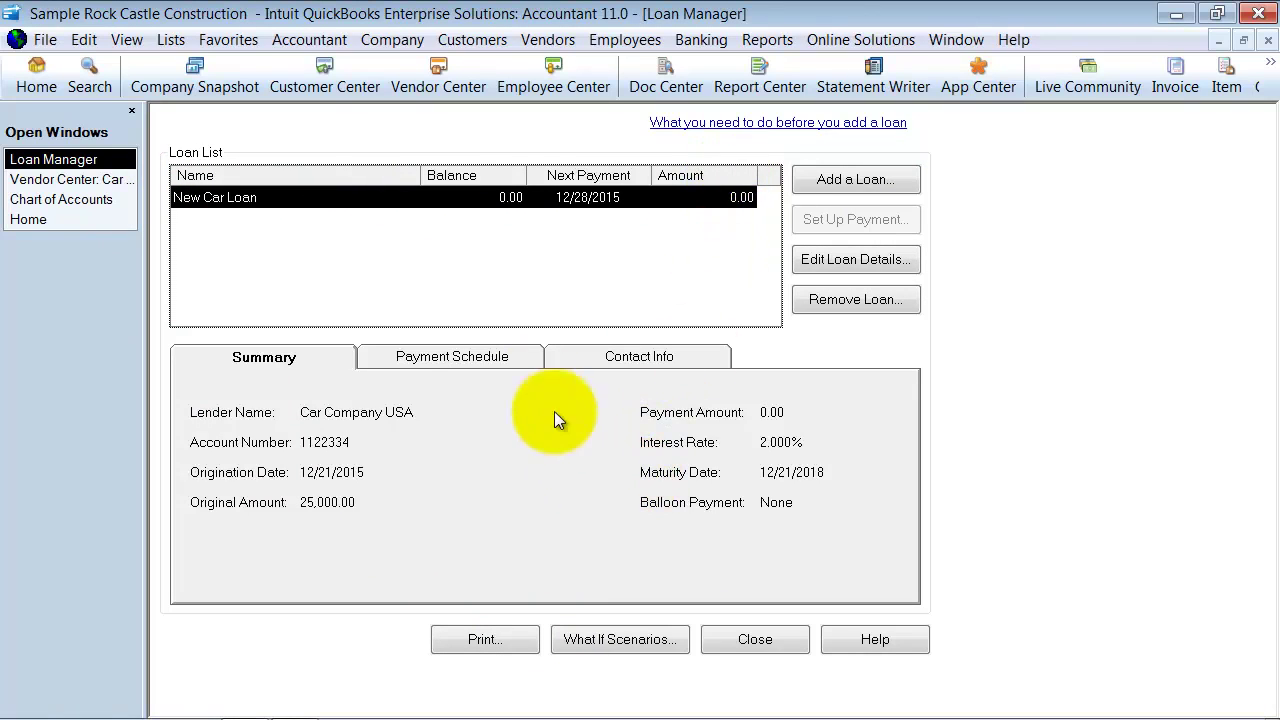
left_click(466, 357)
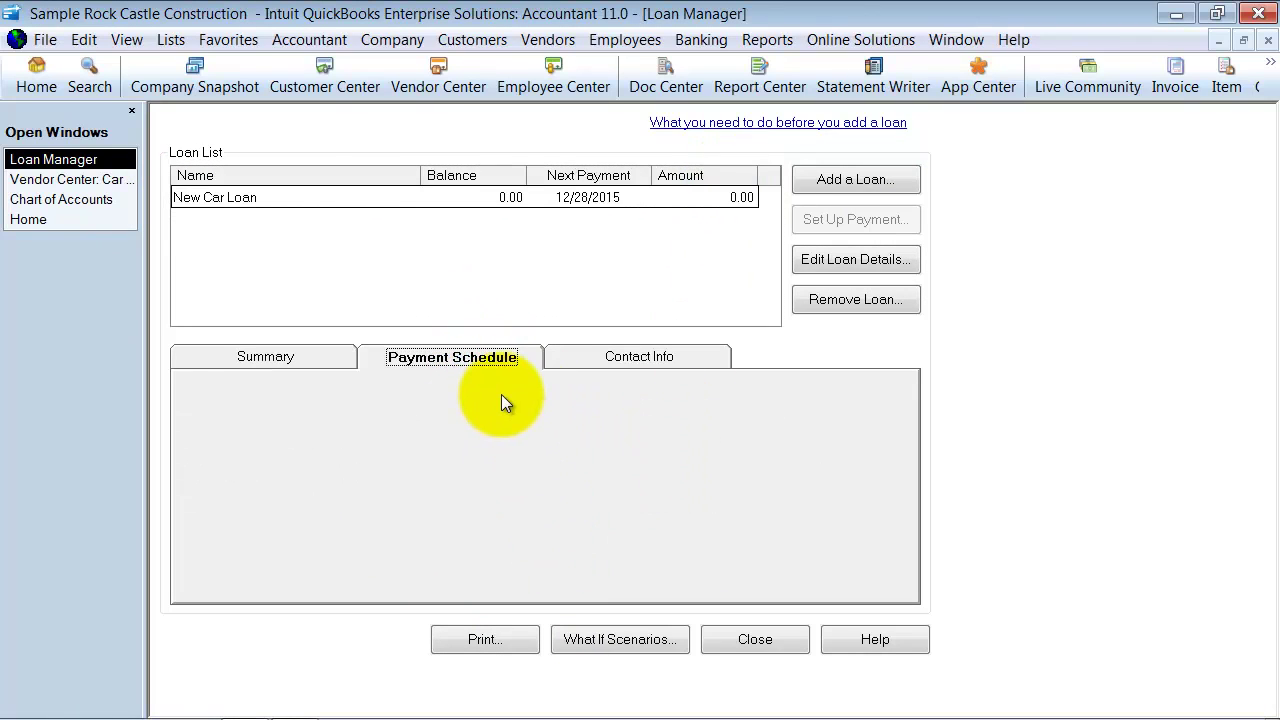
left_click(256, 360)
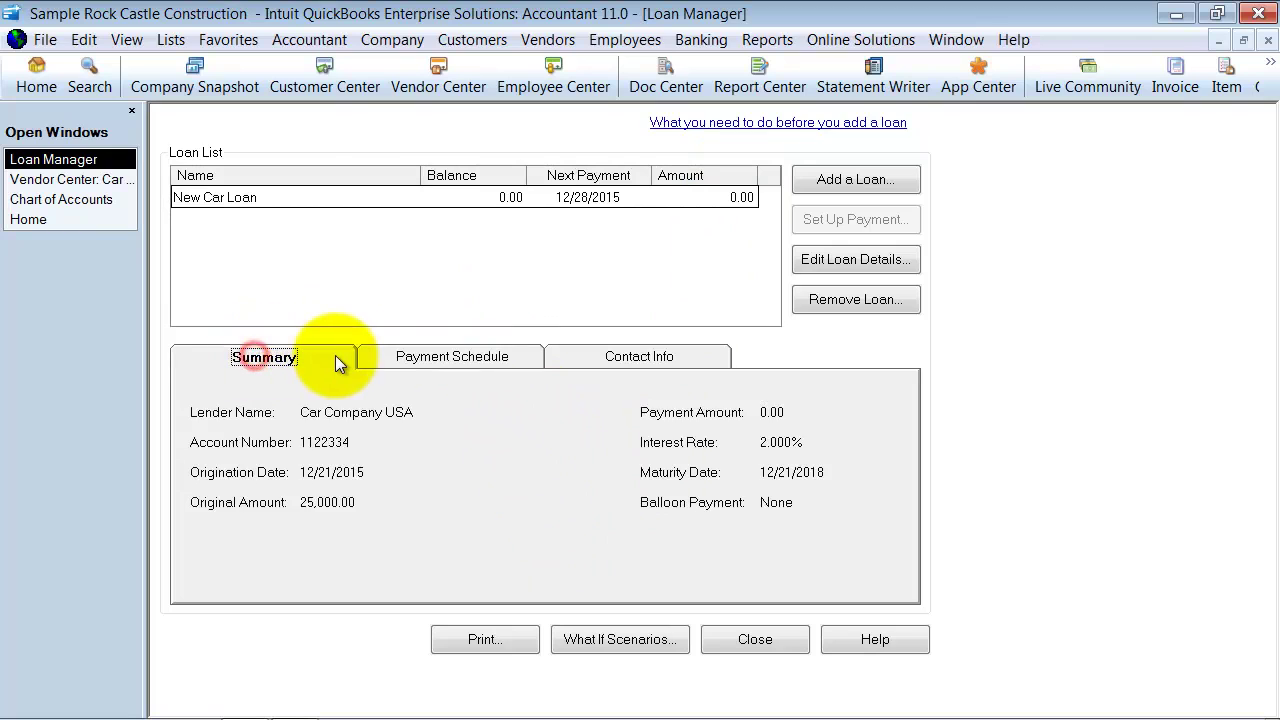
left_click(598, 358)
left_click(465, 360)
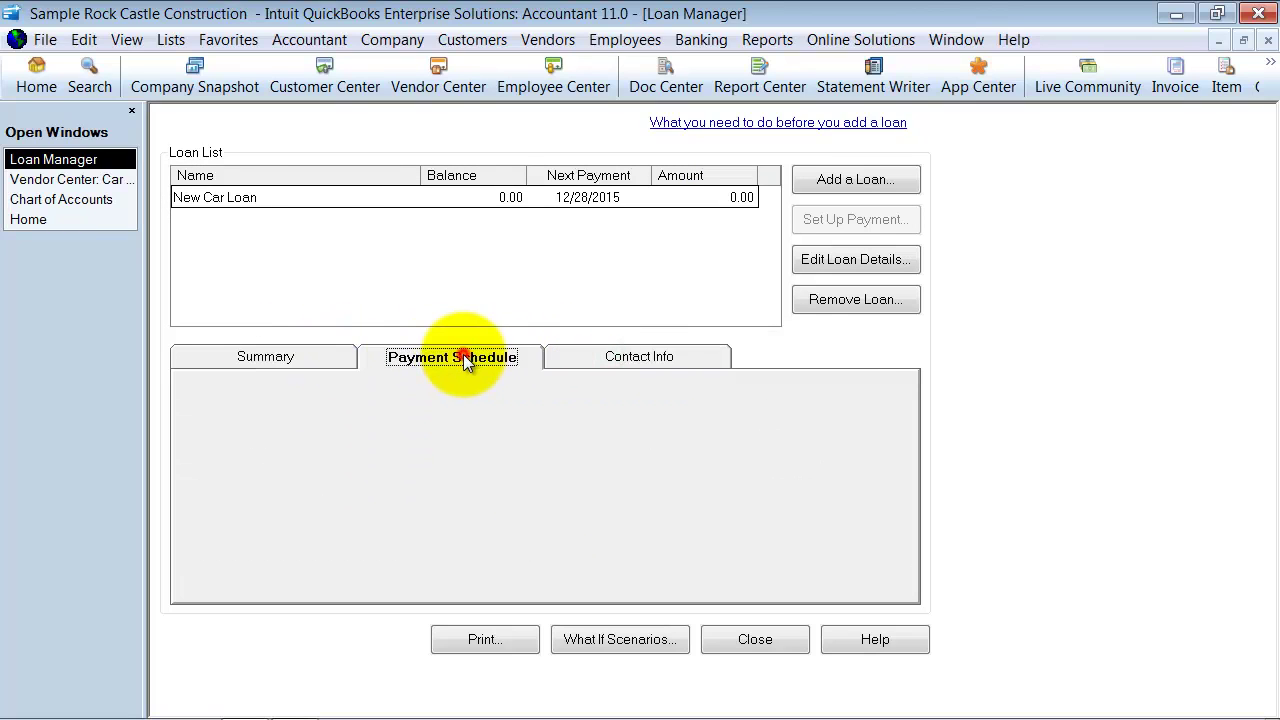
left_click(292, 358)
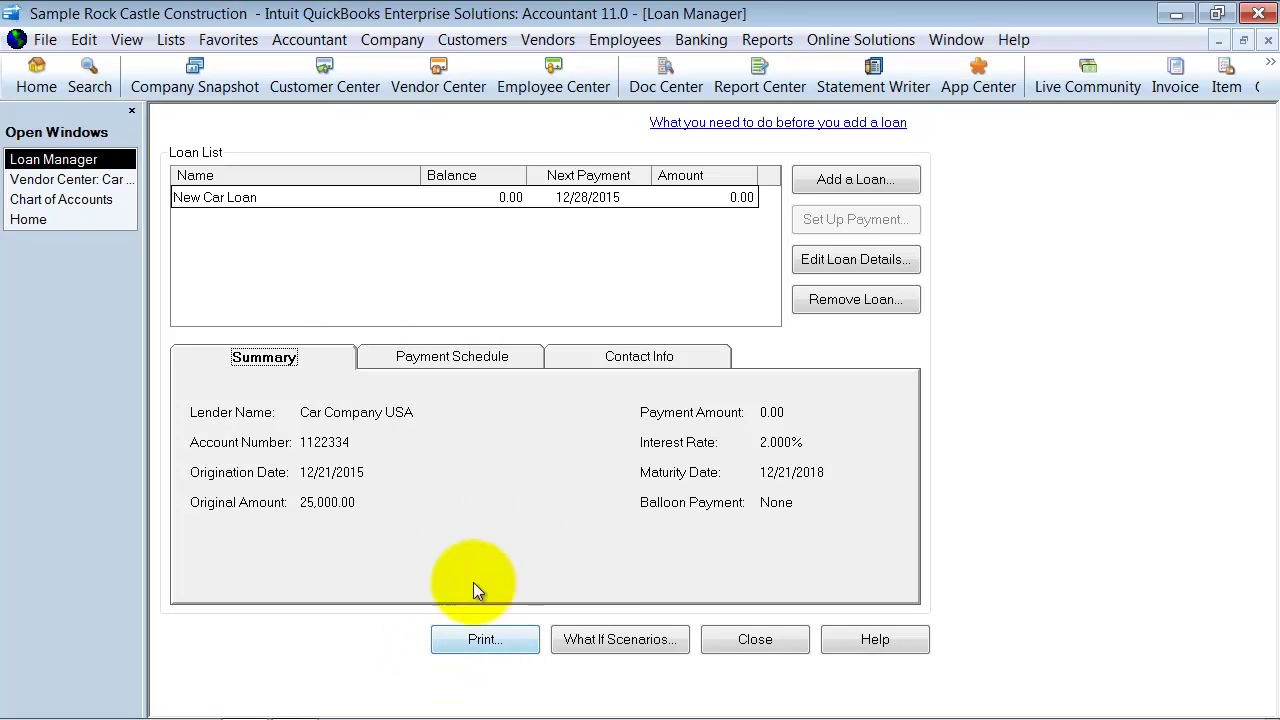
Print the loan summary to CutePDF Writer as 'Loan Manager' on the desktop.
left_click(495, 633)
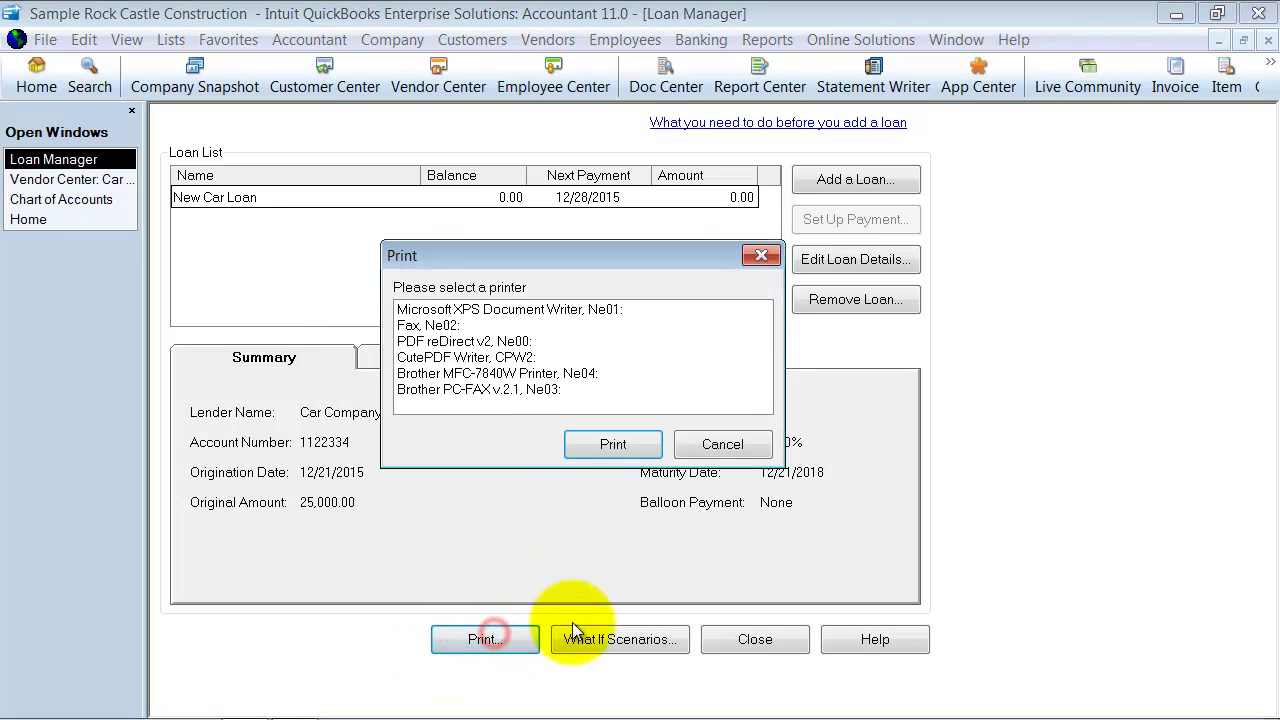
left_click(600, 325)
left_click(483, 358)
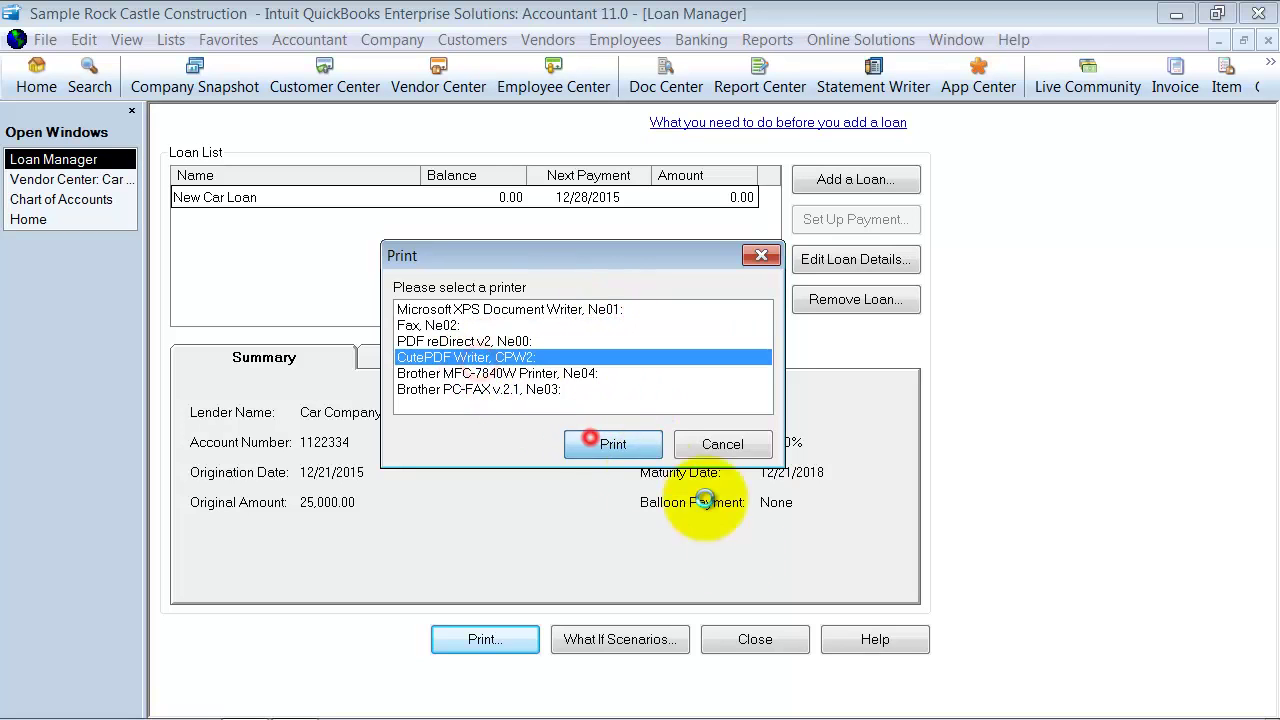
left_click(594, 441)
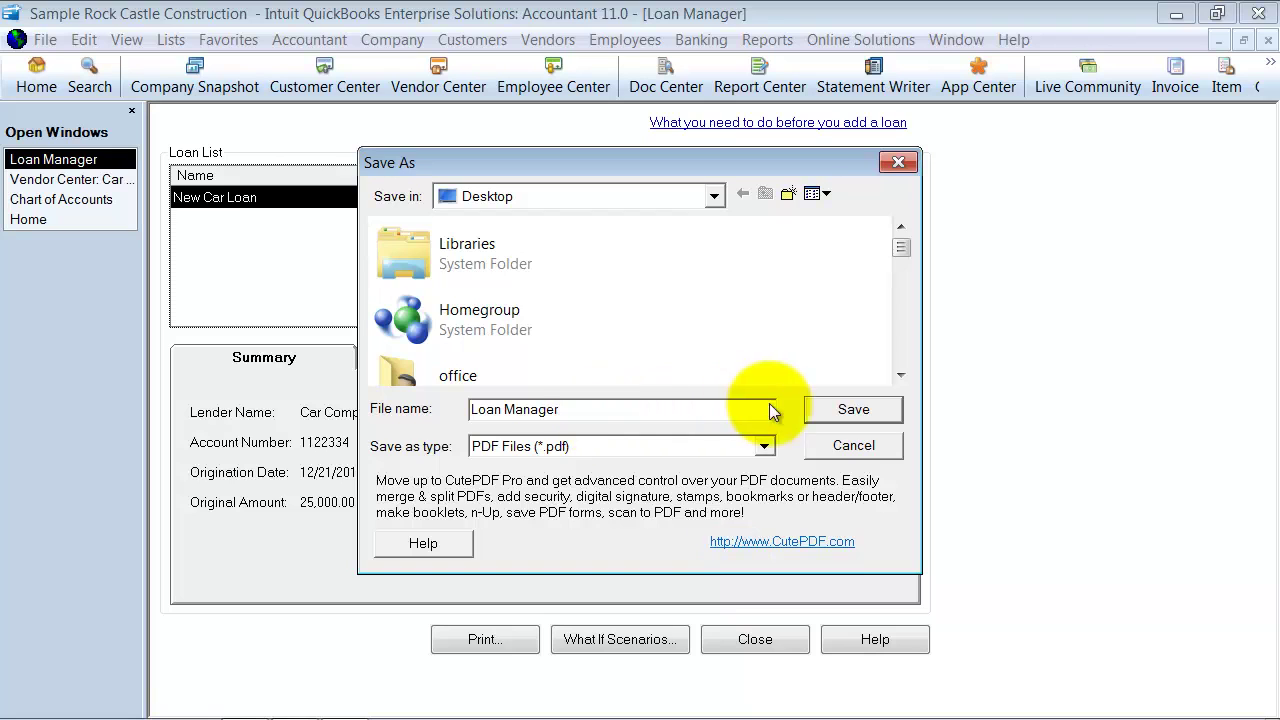
left_click(840, 410)
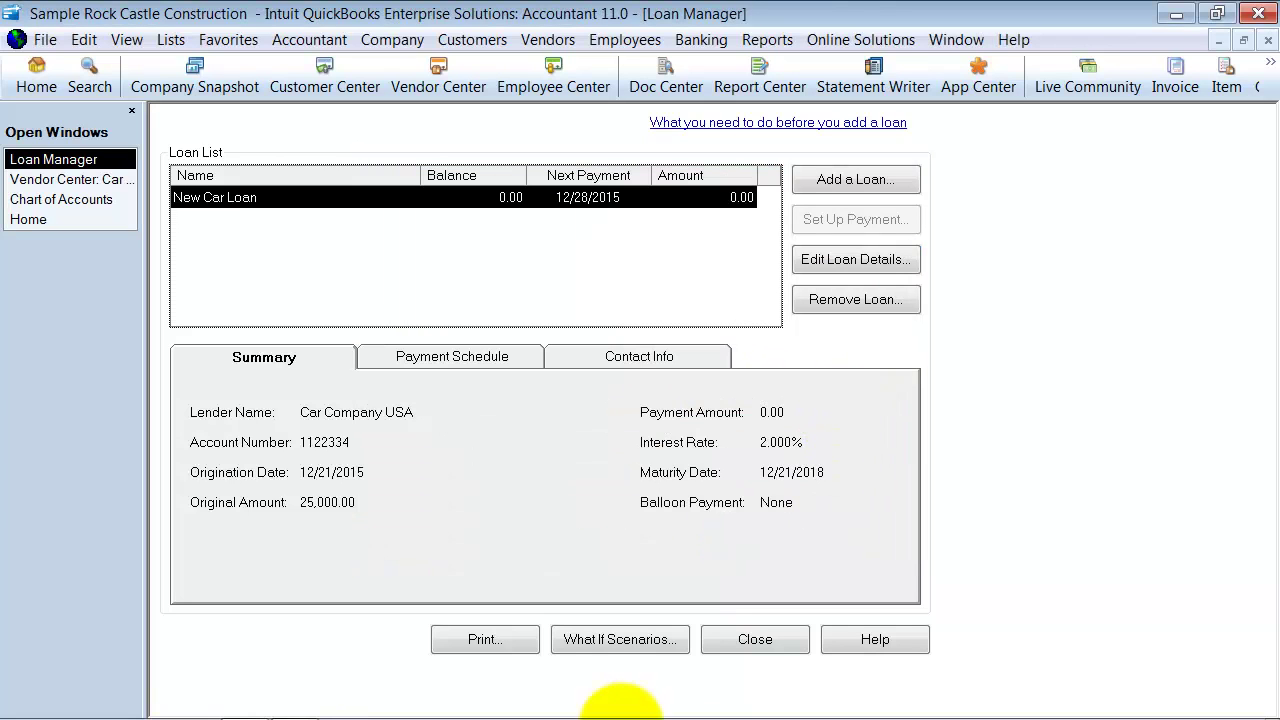
Open the saved Loan Manager PDF from the desktop and scroll through the New Car Loan information.
left_click(1274, 704)
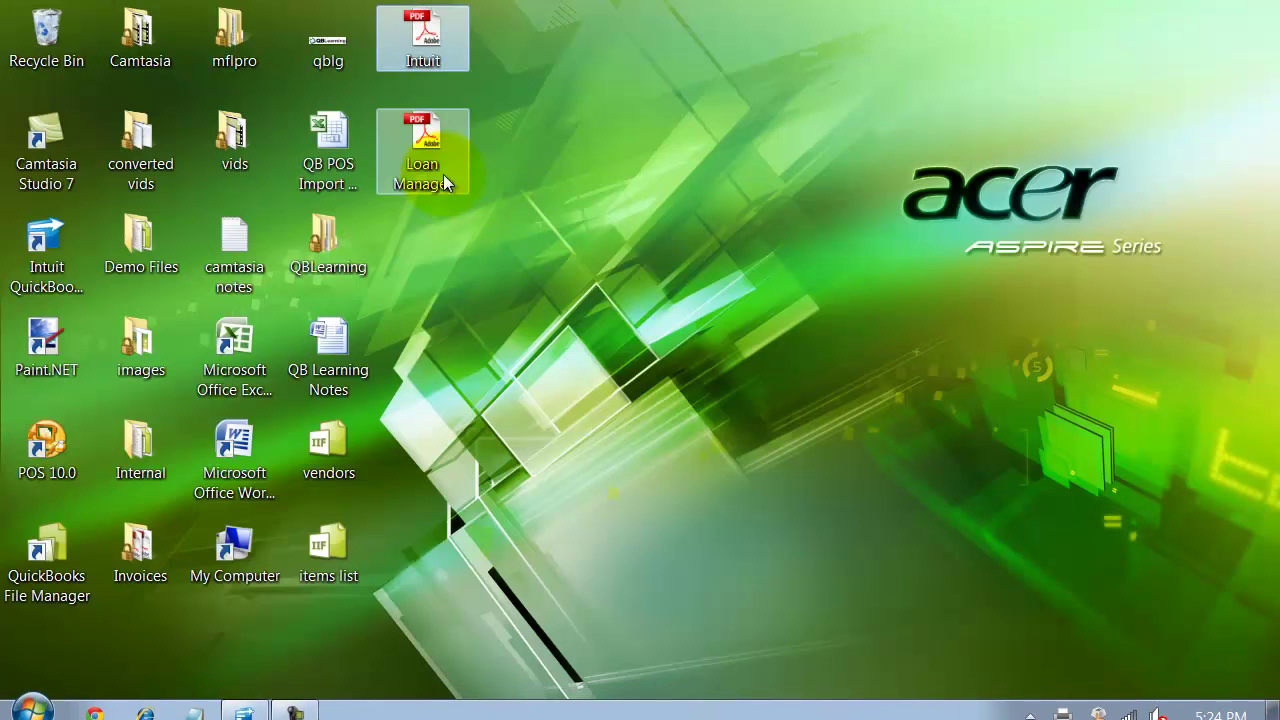
double_click(422, 150)
scroll(561, 475, "down", 2)
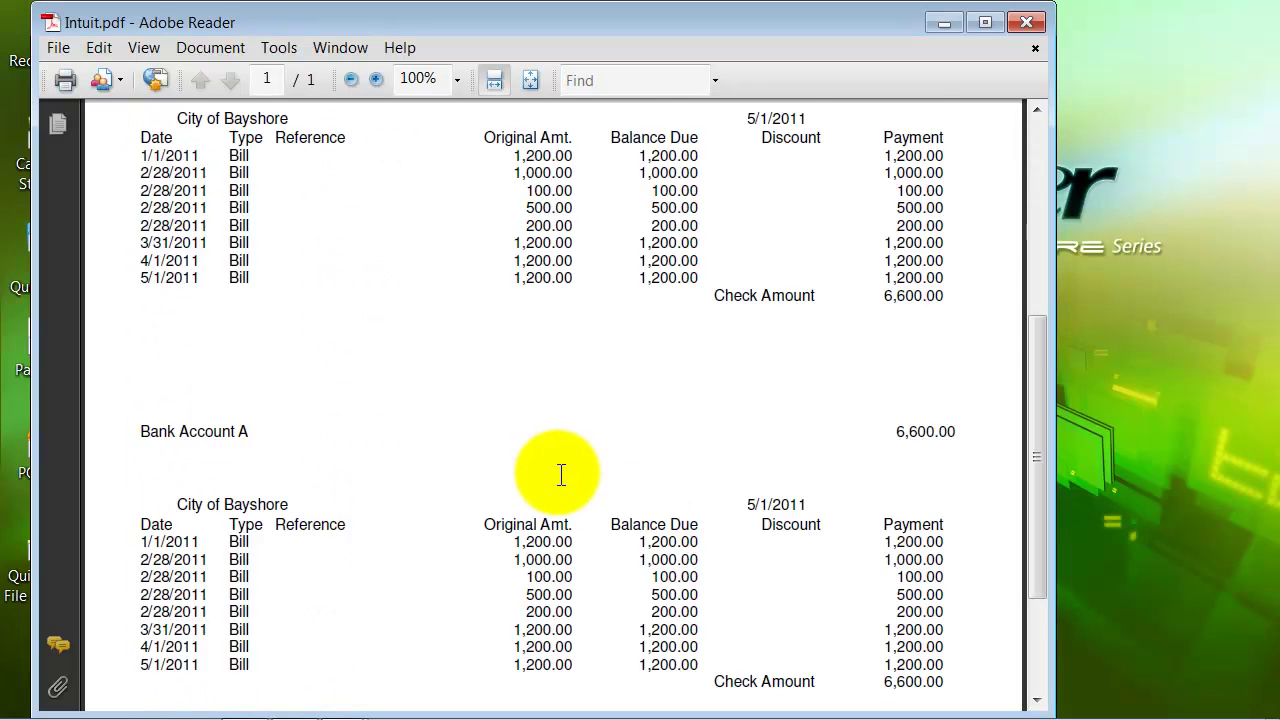
scroll(561, 475, "down", 2)
scroll(560, 485, "up", 5)
scroll(609, 391, "down", 5)
scroll(696, 262, "down", 4)
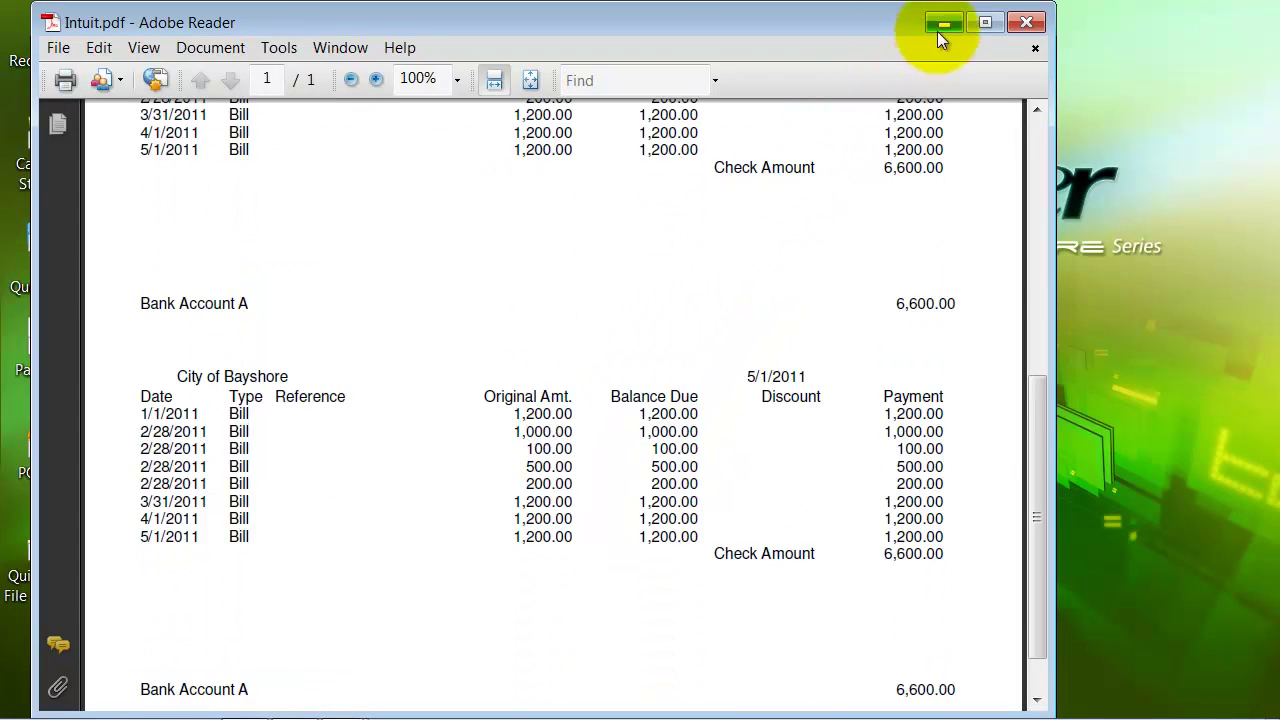
Close Intuit.pdf and then the Loan Manager PDF in Adobe Reader.
left_click(1026, 22)
scroll(353, 360, "down", 4)
scroll(353, 360, "down", 3)
scroll(350, 361, "up", 5)
scroll(352, 365, "up", 6)
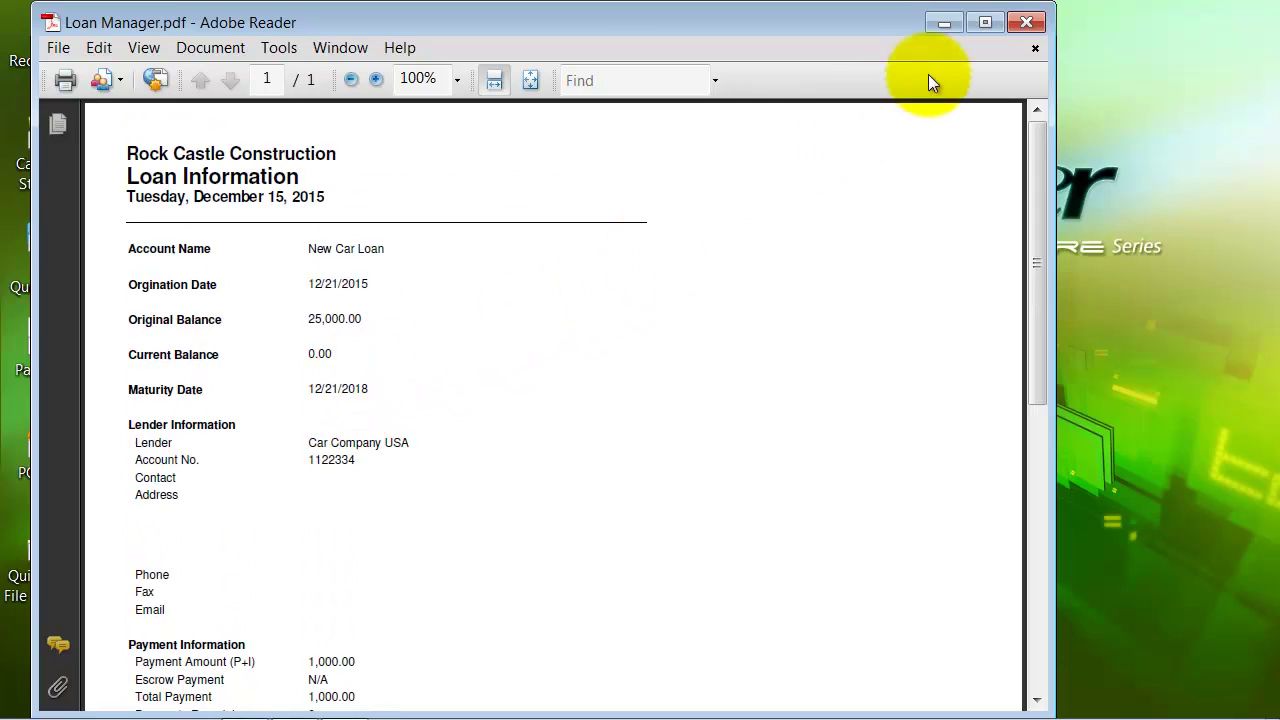
left_click(1030, 24)
Bring QuickBooks back to the front and close the Loan Manager.
mouse_move(508, 703)
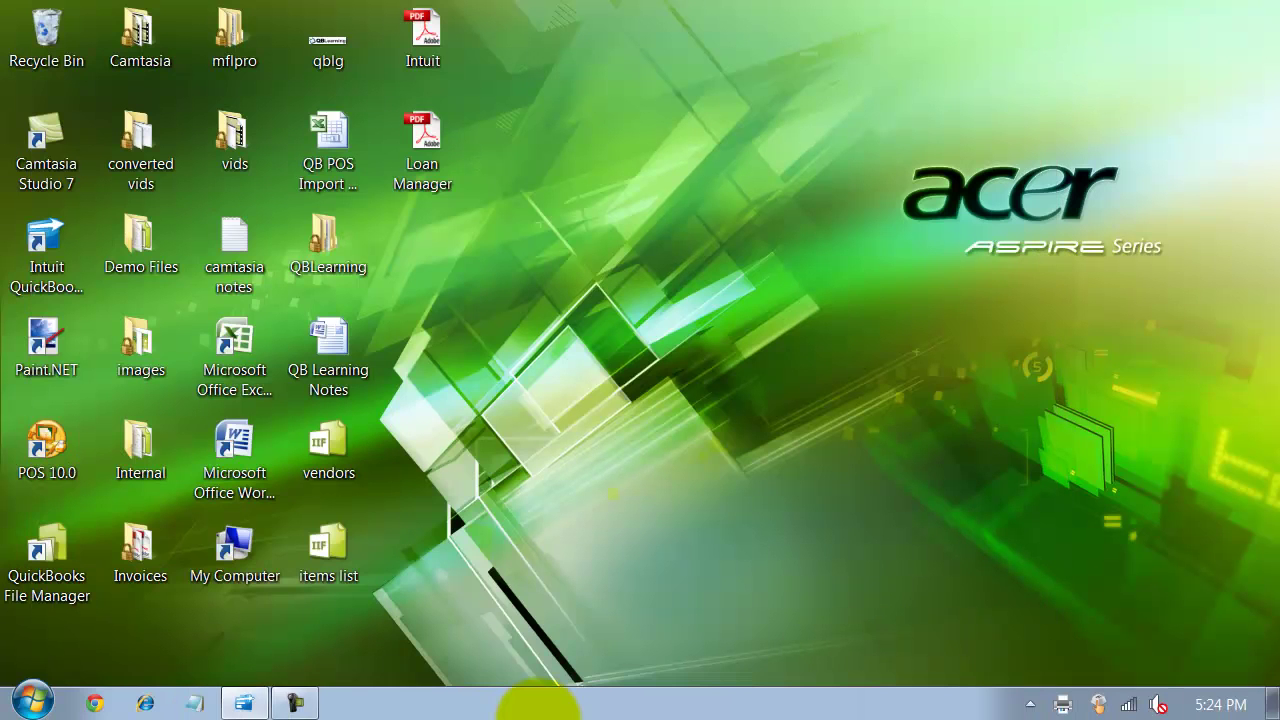
left_click(245, 703)
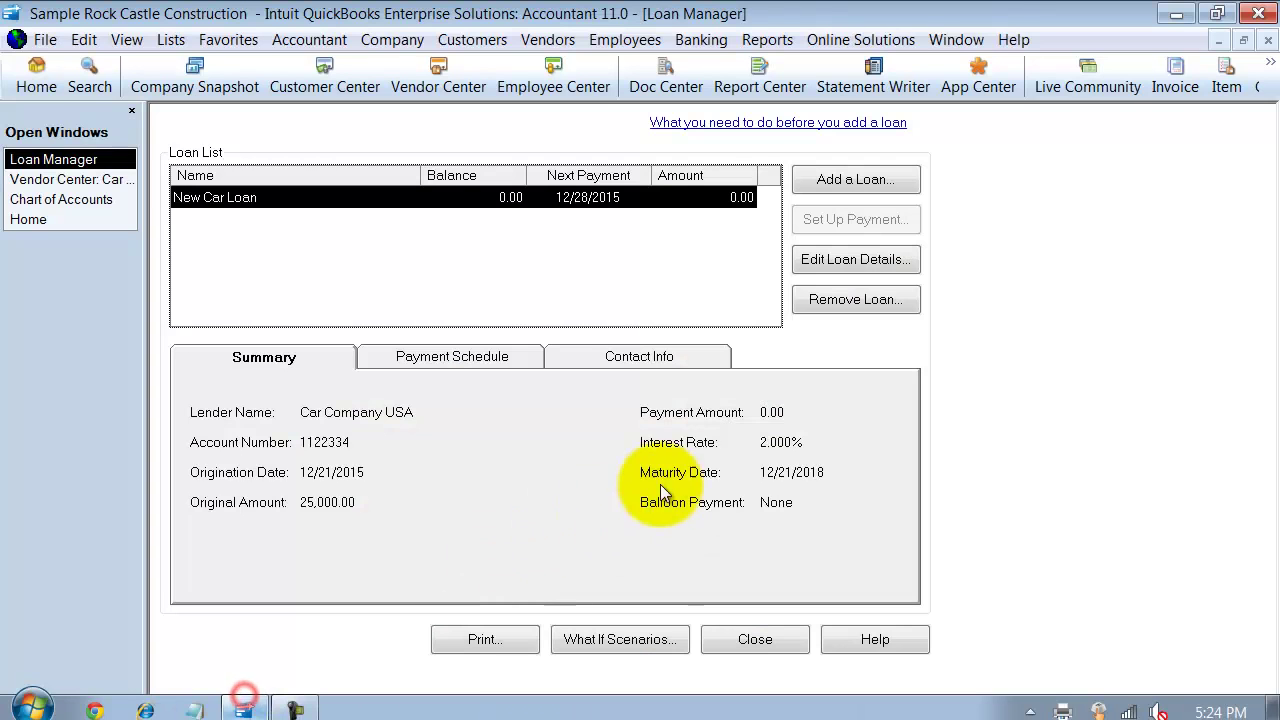
left_click(783, 645)
Reopen Banking > Loan Manager, check New Car Loan's payment schedule, then close it.
left_click(701, 39)
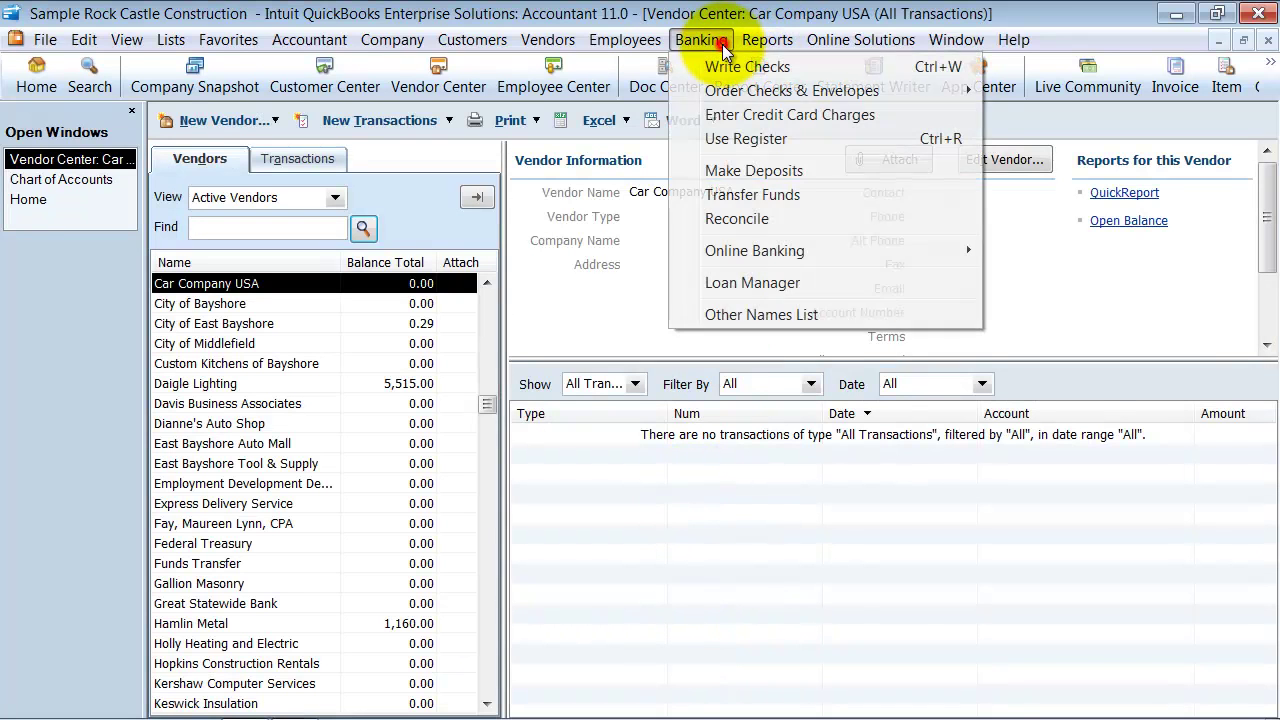
left_click(751, 290)
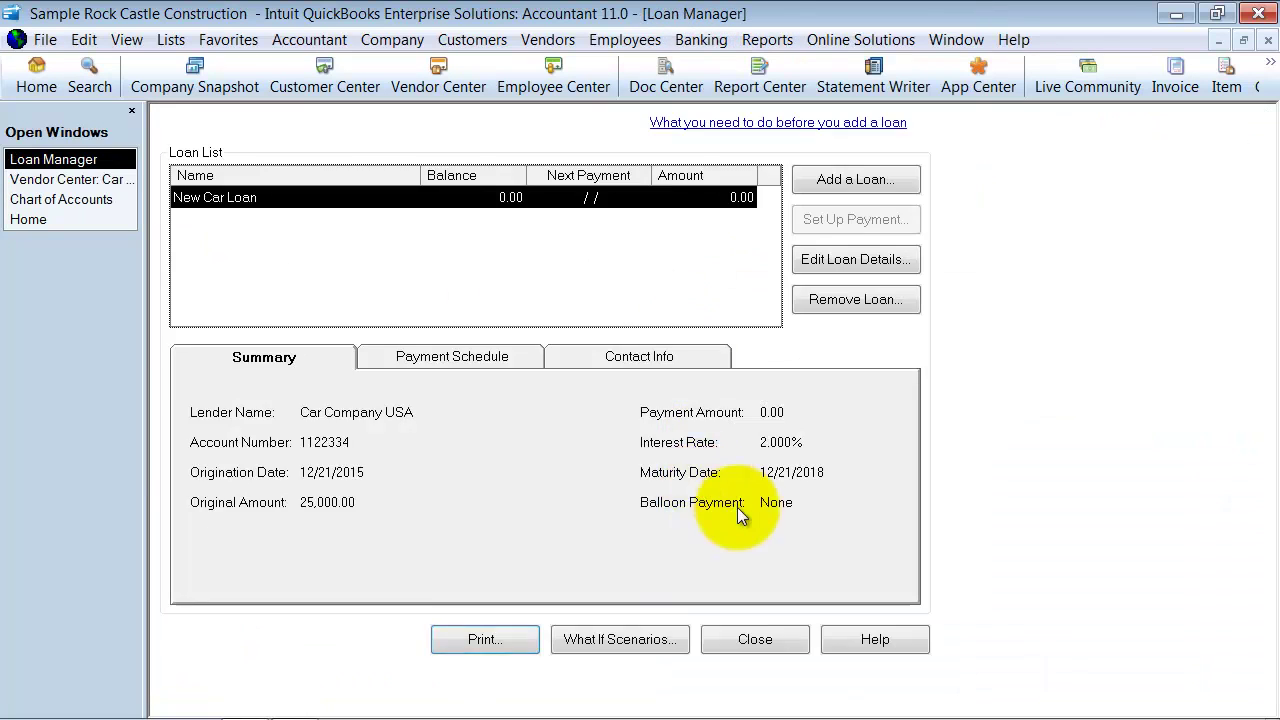
left_click(447, 360)
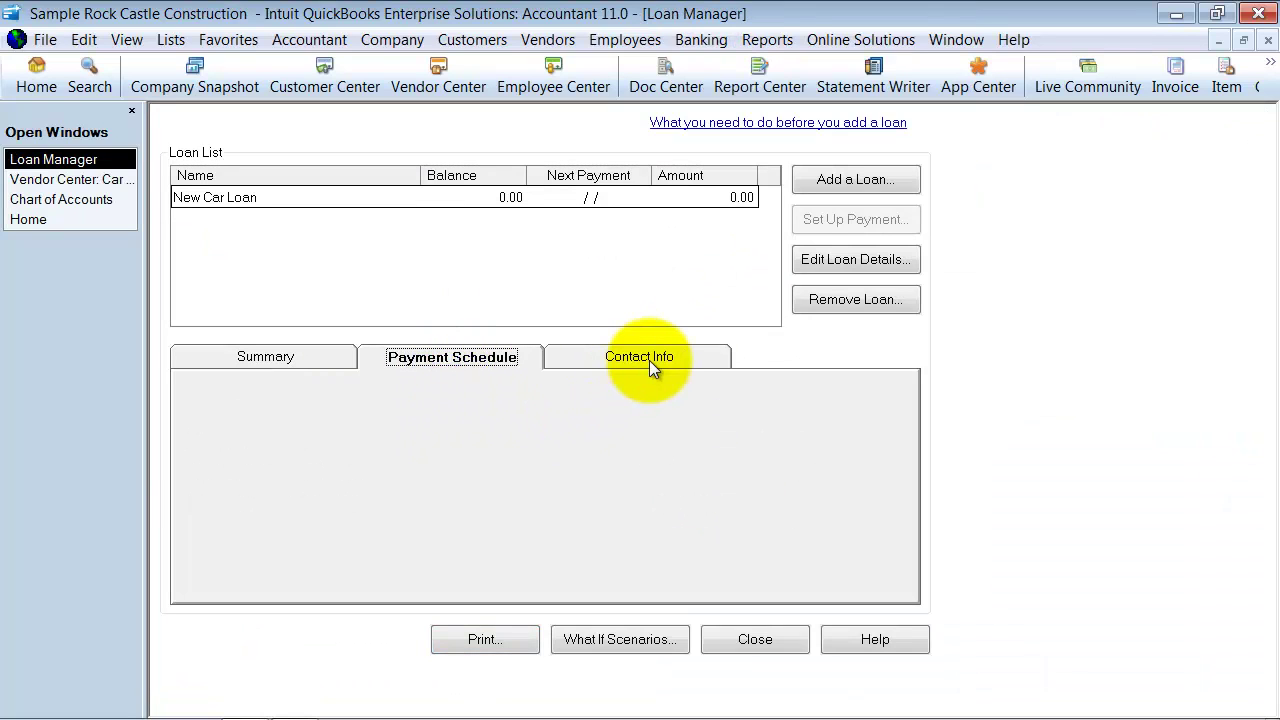
left_click(245, 198)
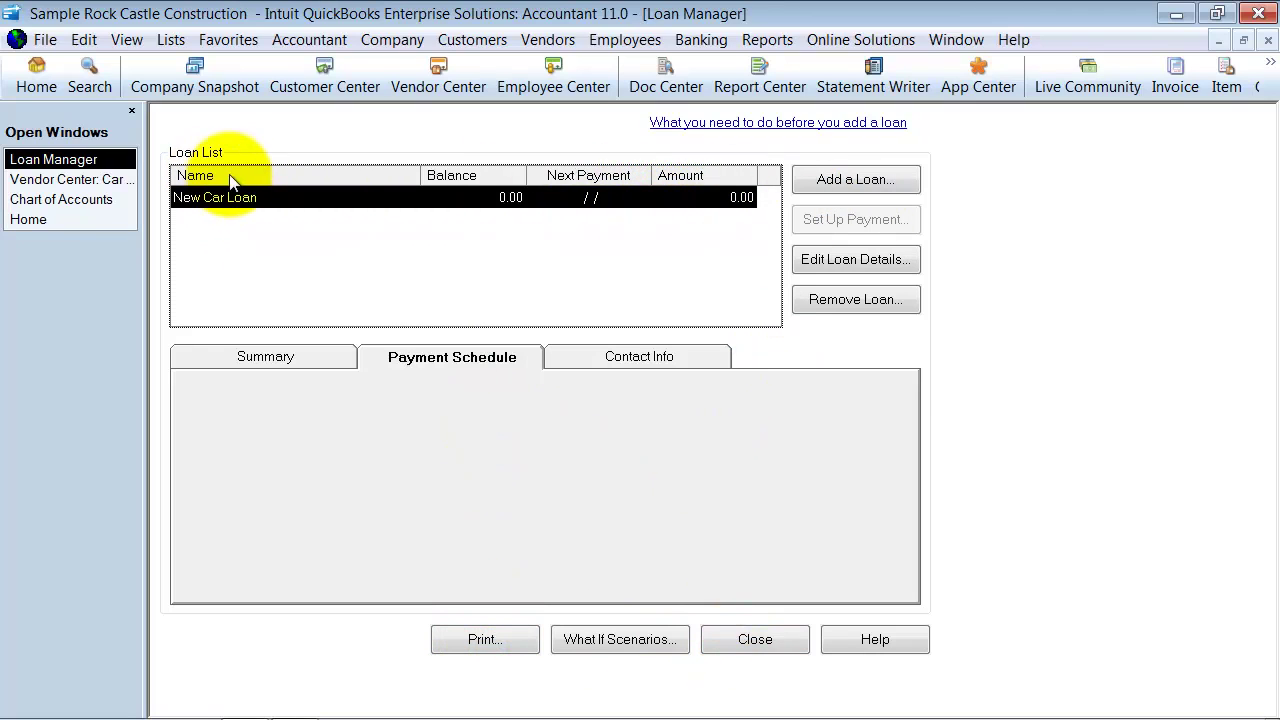
left_click(766, 640)
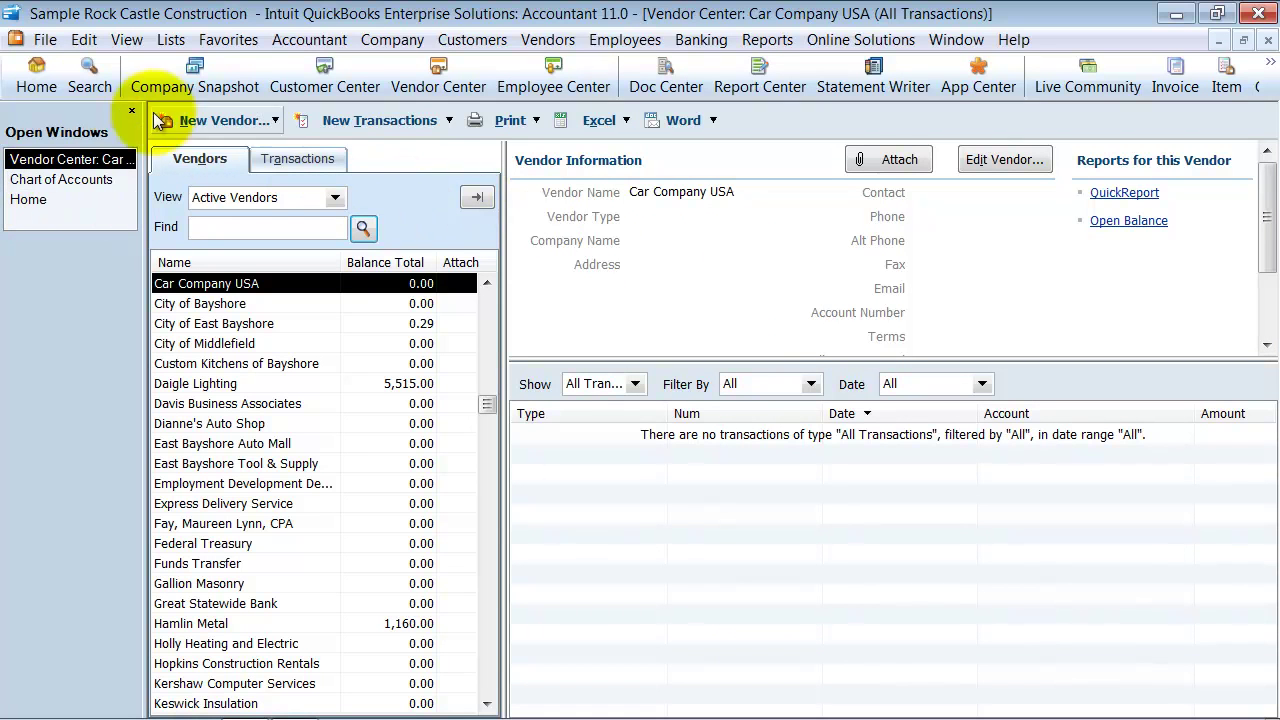
Bring up the Chart of Accounts and find New Car Loan under Long Term Loans at 0.00.
left_click(90, 181)
scroll(409, 411, "up", 5)
scroll(413, 411, "up", 3)
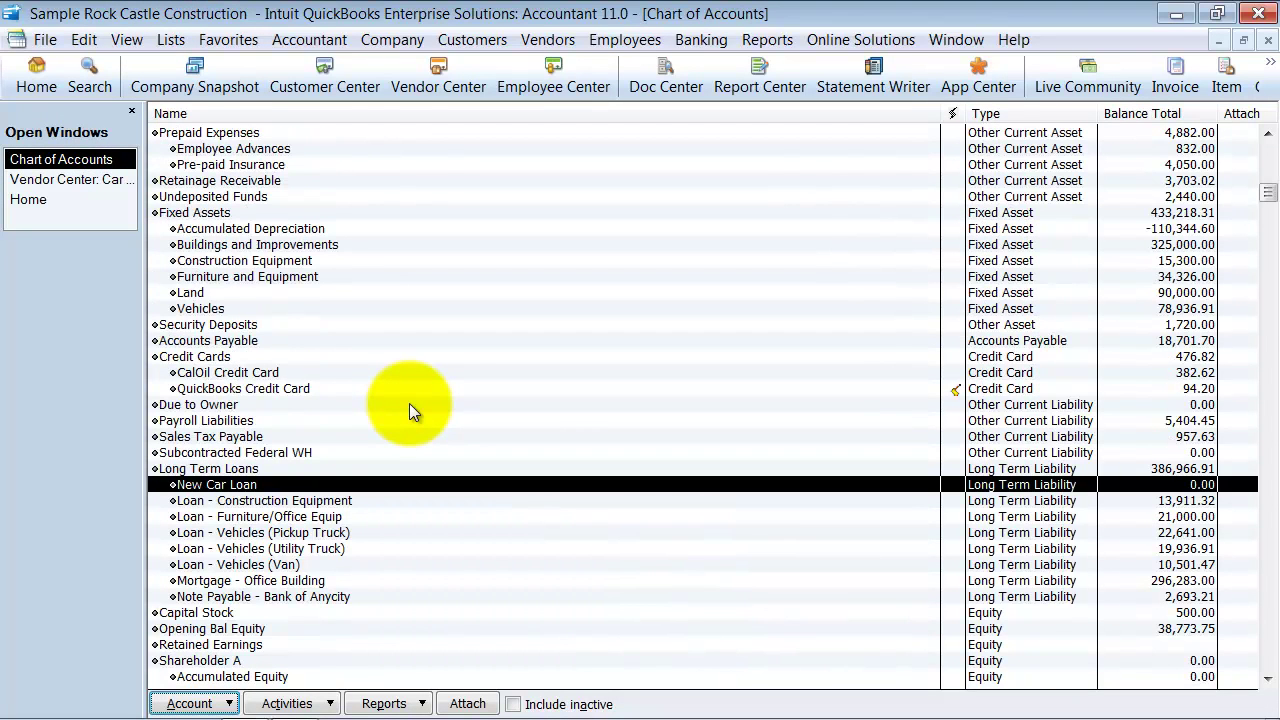
scroll(410, 406, "down", 3)
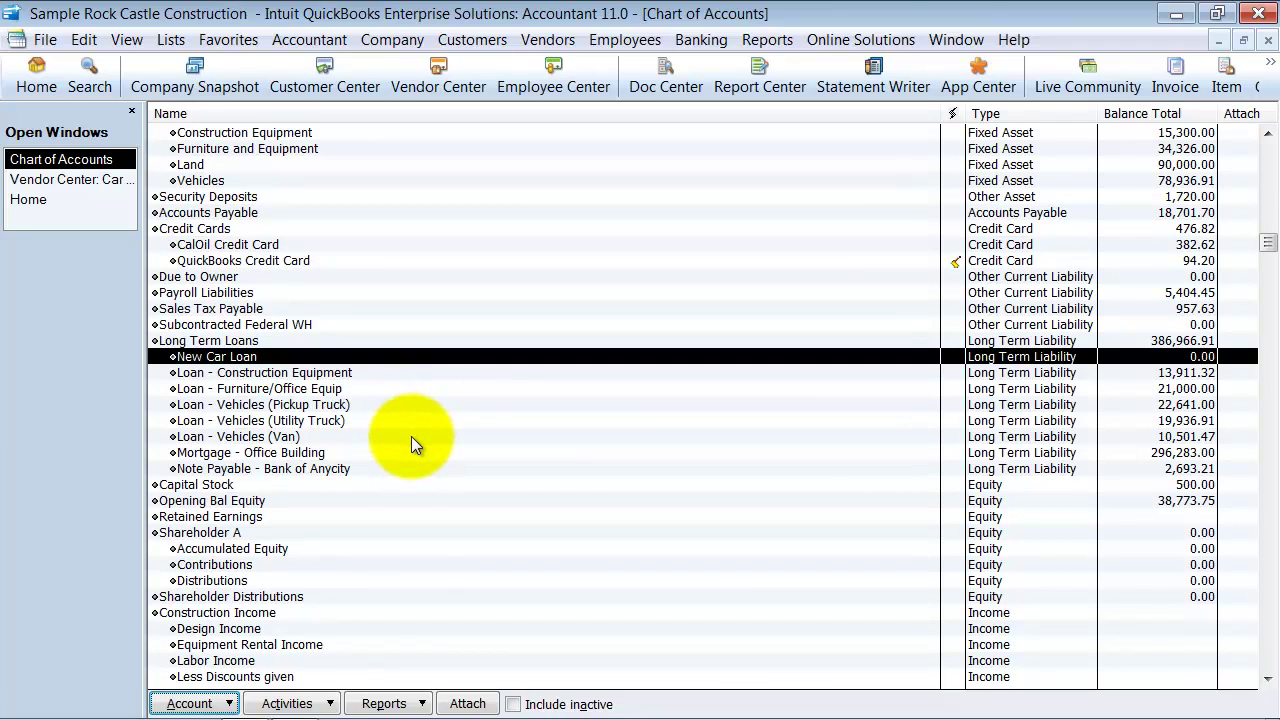
scroll(411, 436, "down", 1)
scroll(411, 437, "down", 4)
scroll(411, 439, "up", 2)
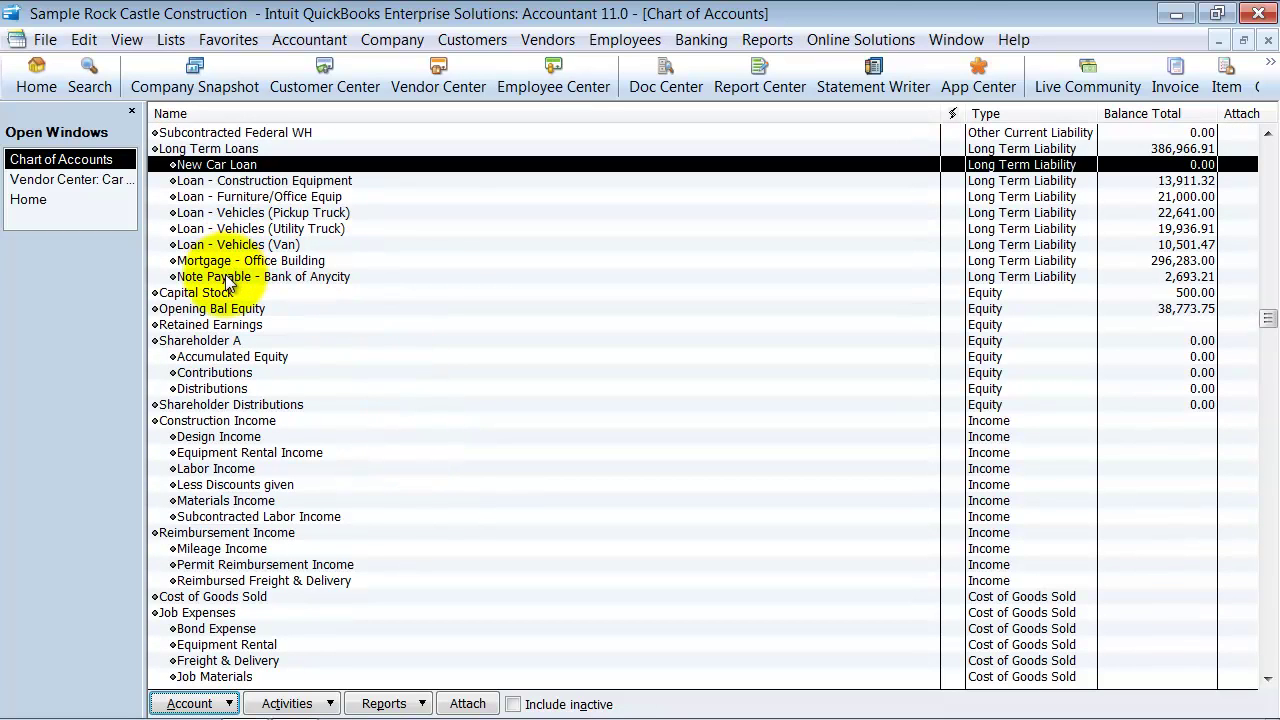
Record a 25,000.00 increase in the New Car Loan register against Fixed Assets:Vehicles.
double_click(219, 165)
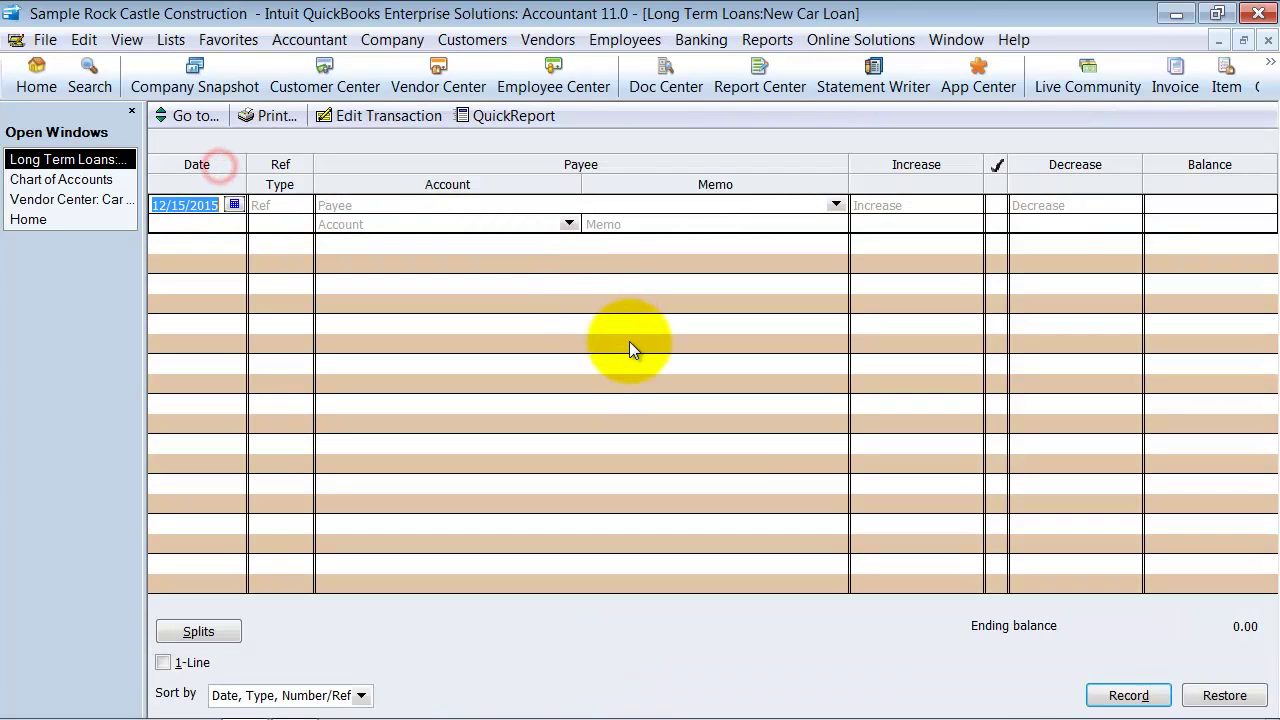
left_click(372, 207)
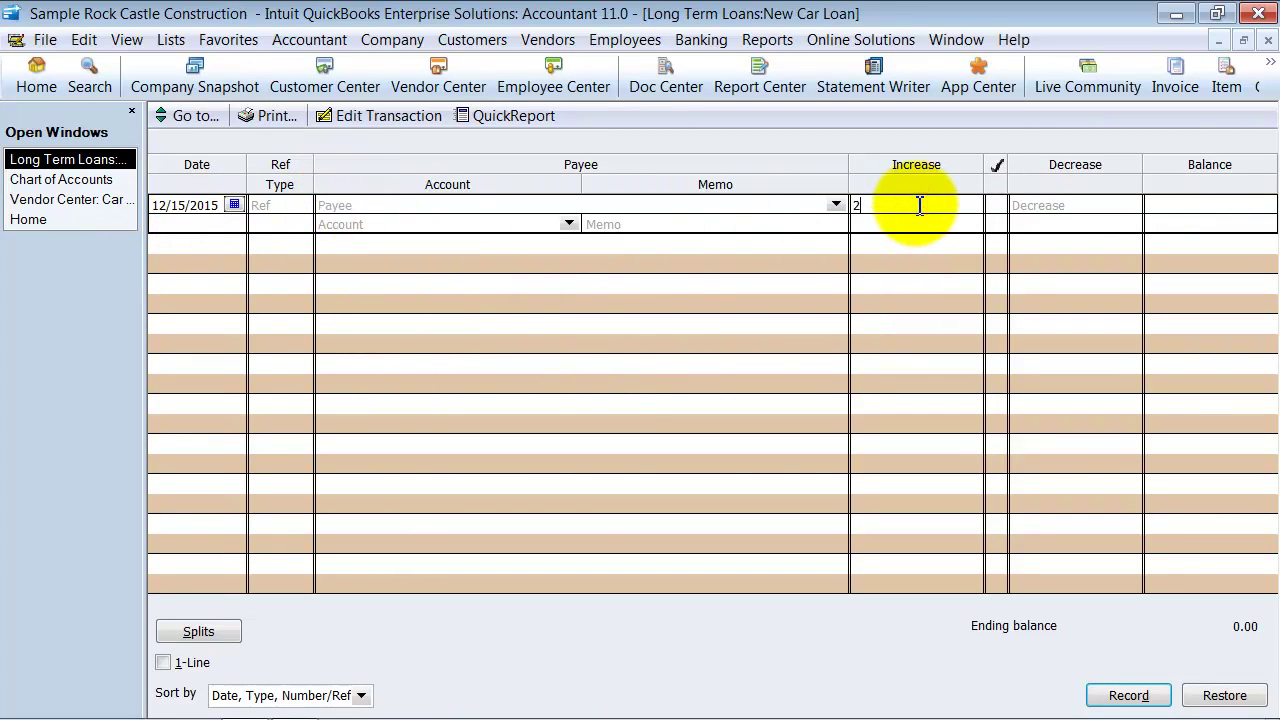
type("5000")
key("Tab")
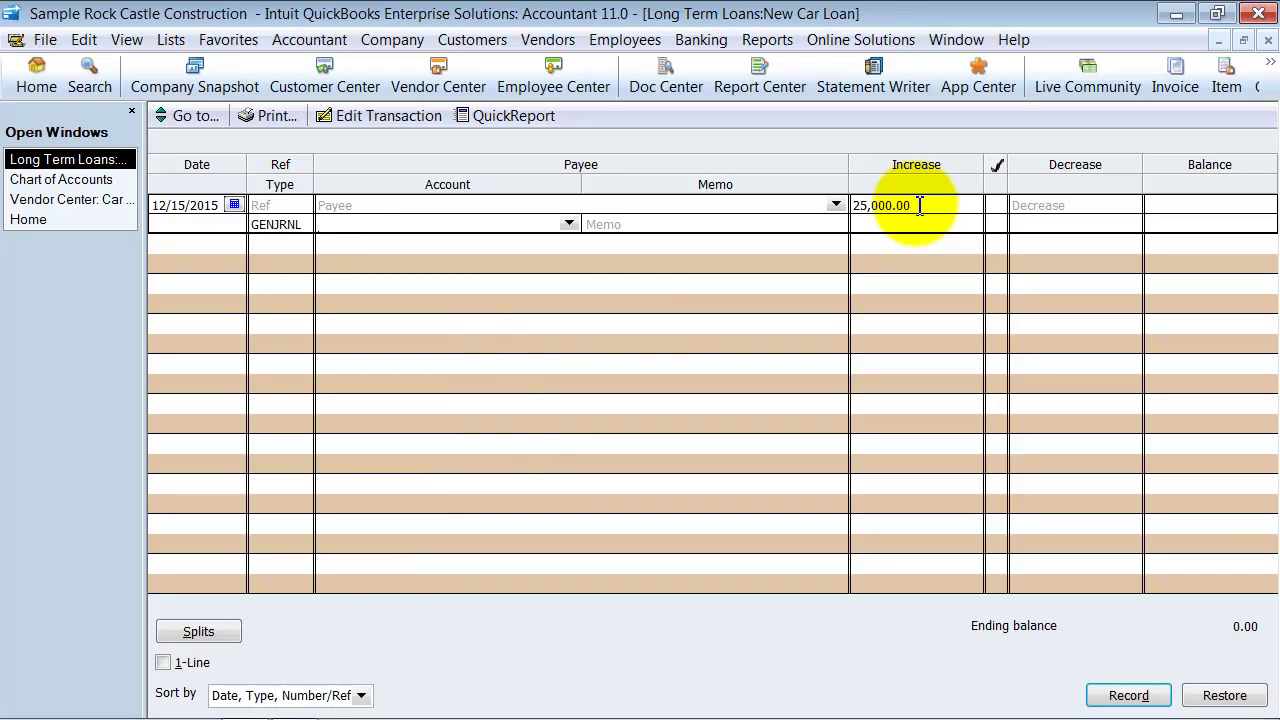
type("Fixed Assets:Vehicles")
key("Tab")
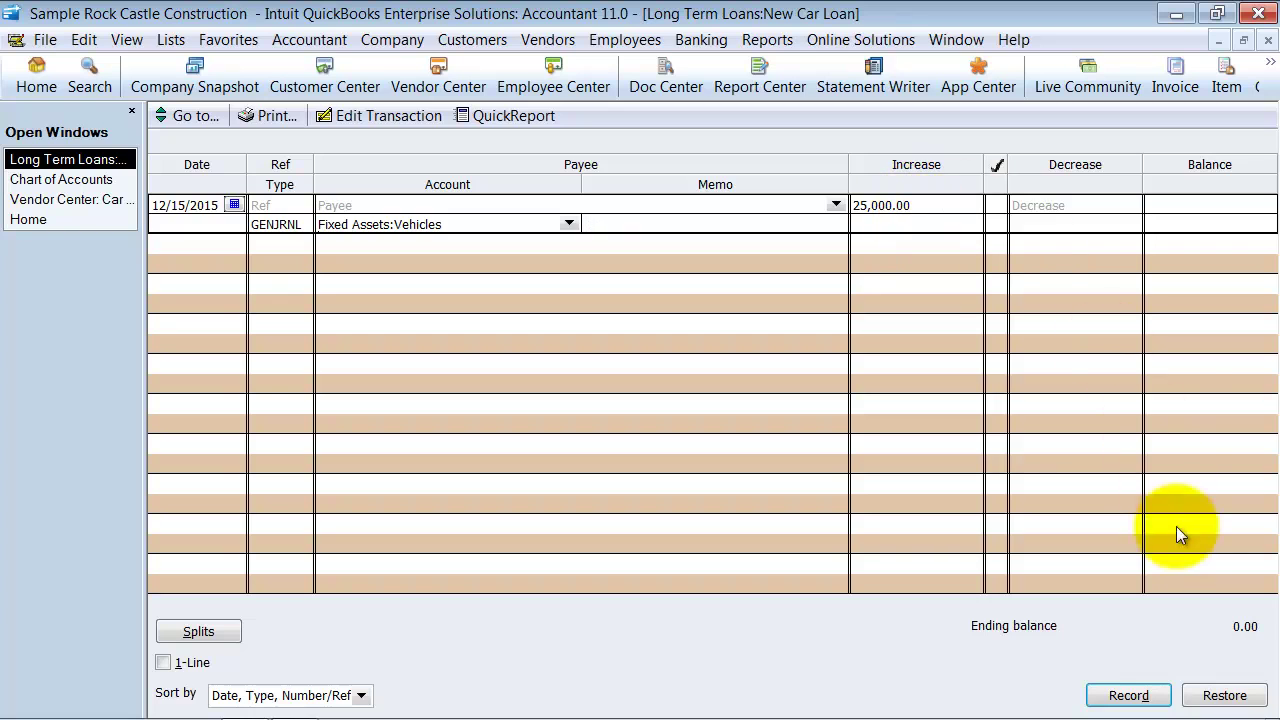
left_click(1143, 692)
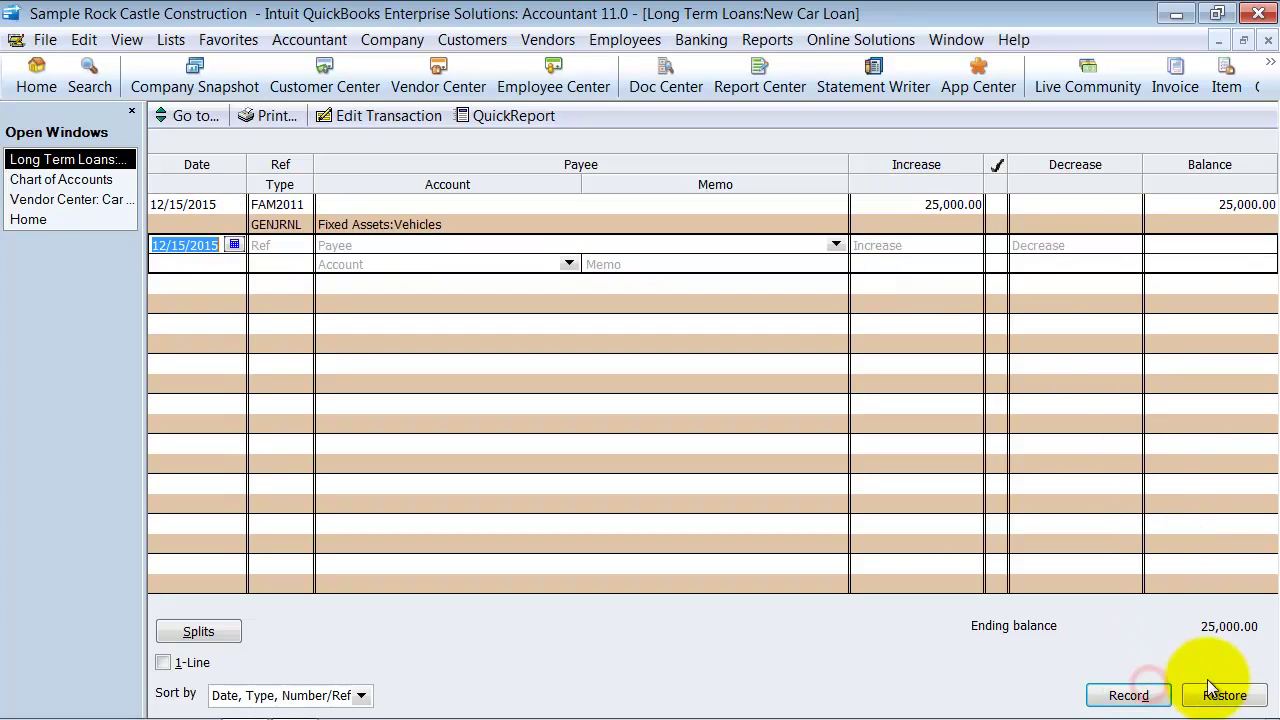
Close the register, reopen Banking > Loan Manager, and confirm the updated New Car Loan information.
left_click(1268, 40)
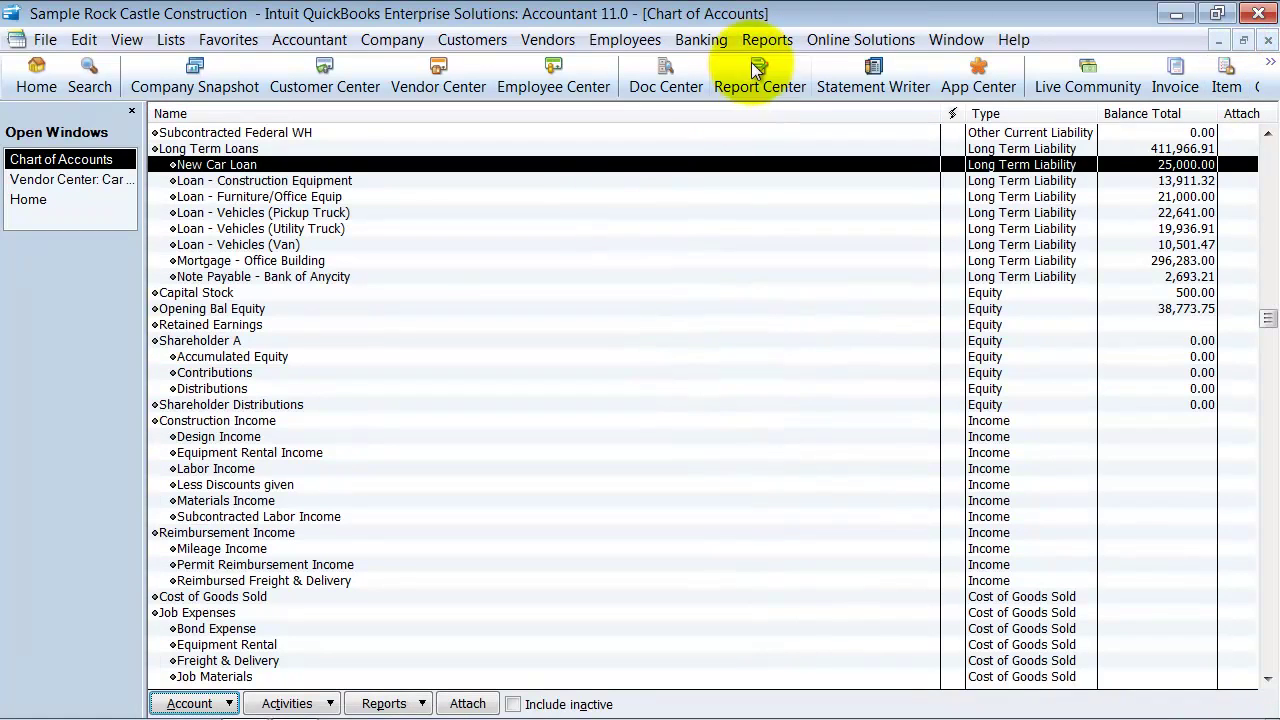
left_click(701, 40)
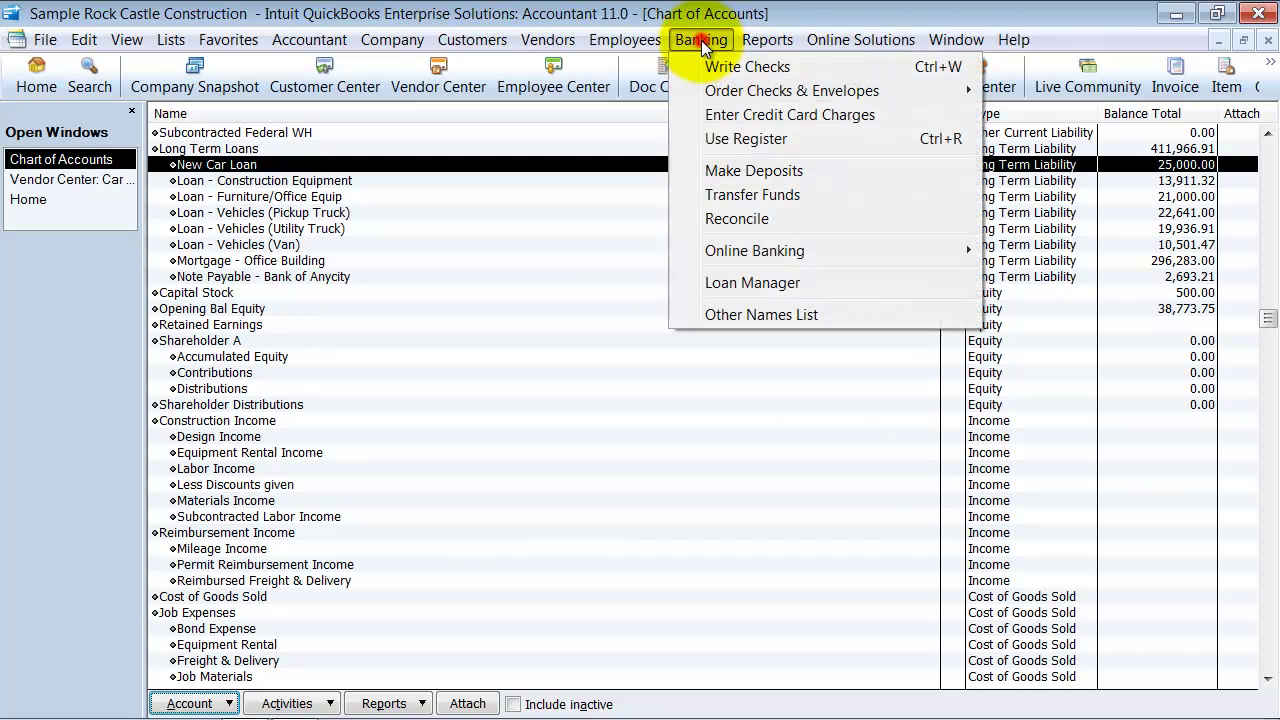
left_click(767, 284)
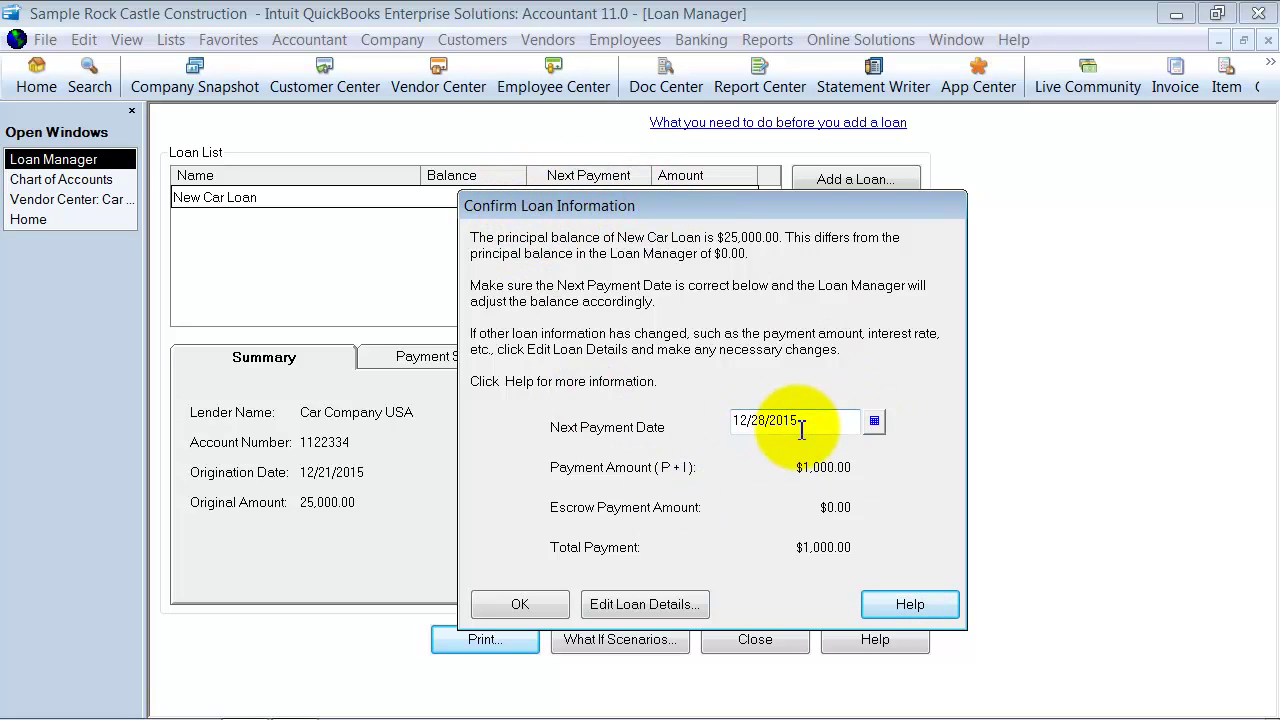
left_click(525, 606)
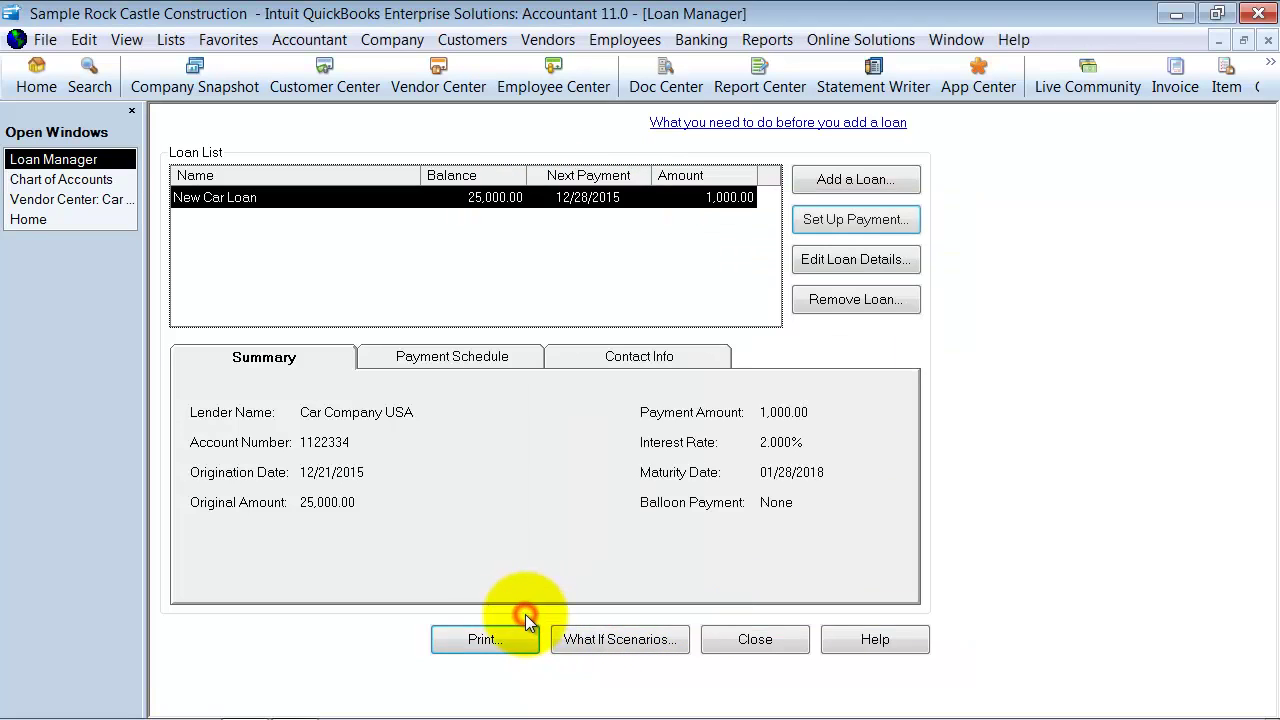
Scroll through New Car Loan's 26-payment schedule ending 01/28/2018, then close the Loan Manager.
left_click(414, 357)
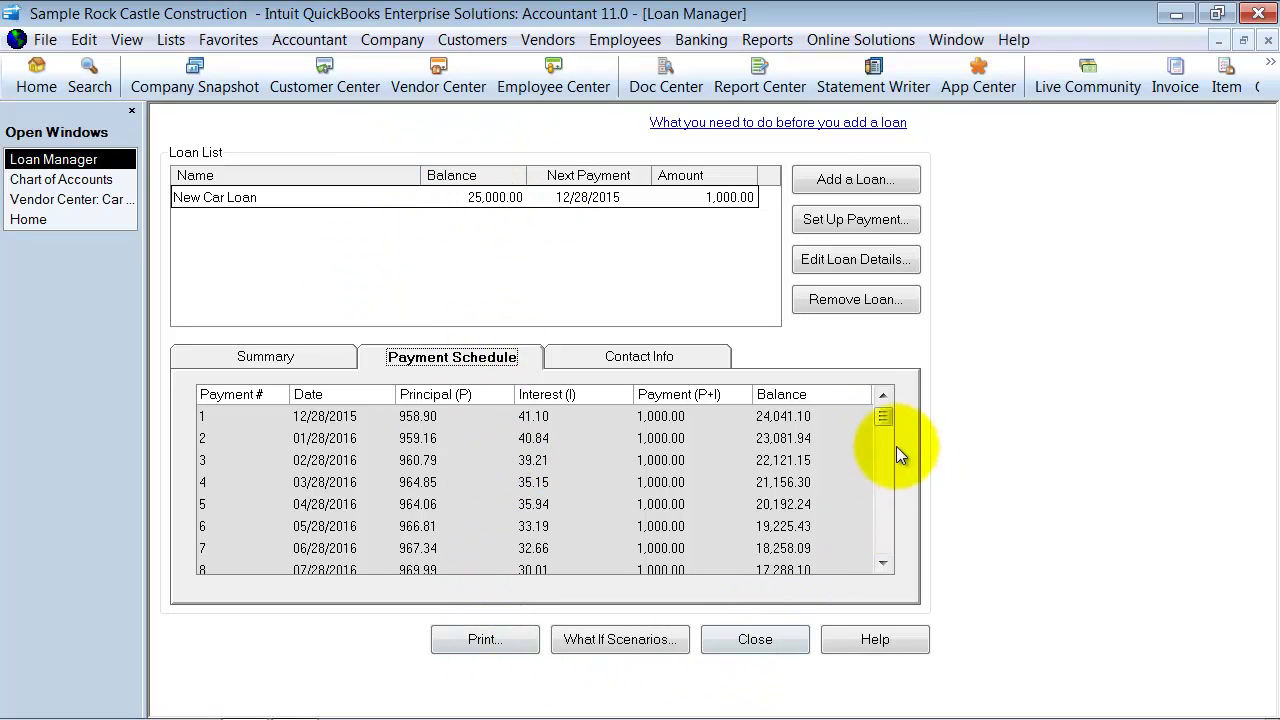
left_click_drag(882, 418, 858, 550)
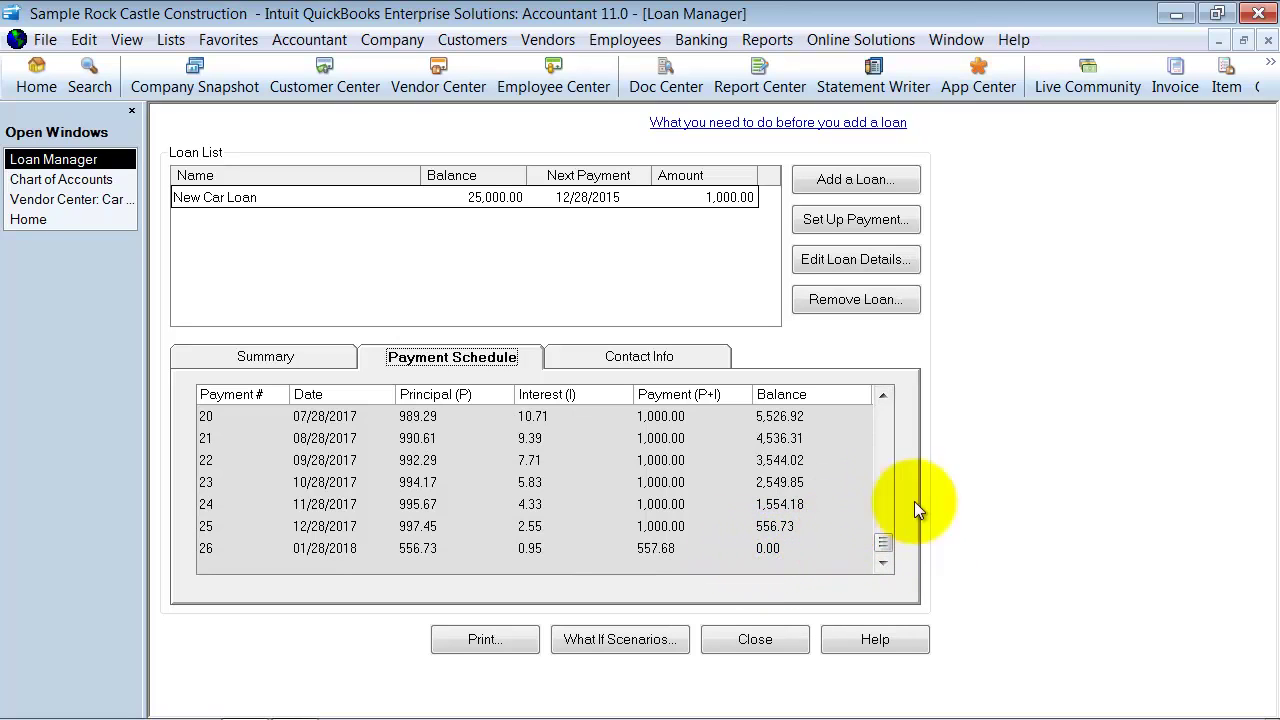
left_click_drag(880, 556, 880, 406)
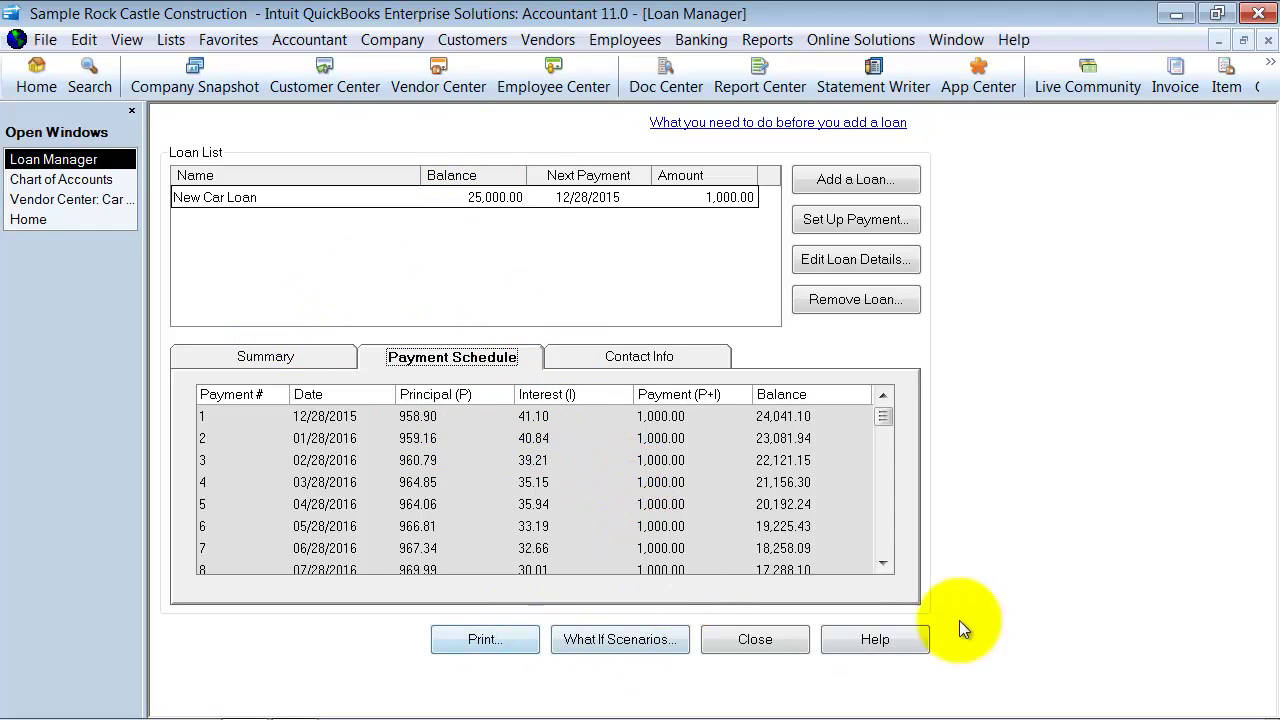
left_click(772, 648)
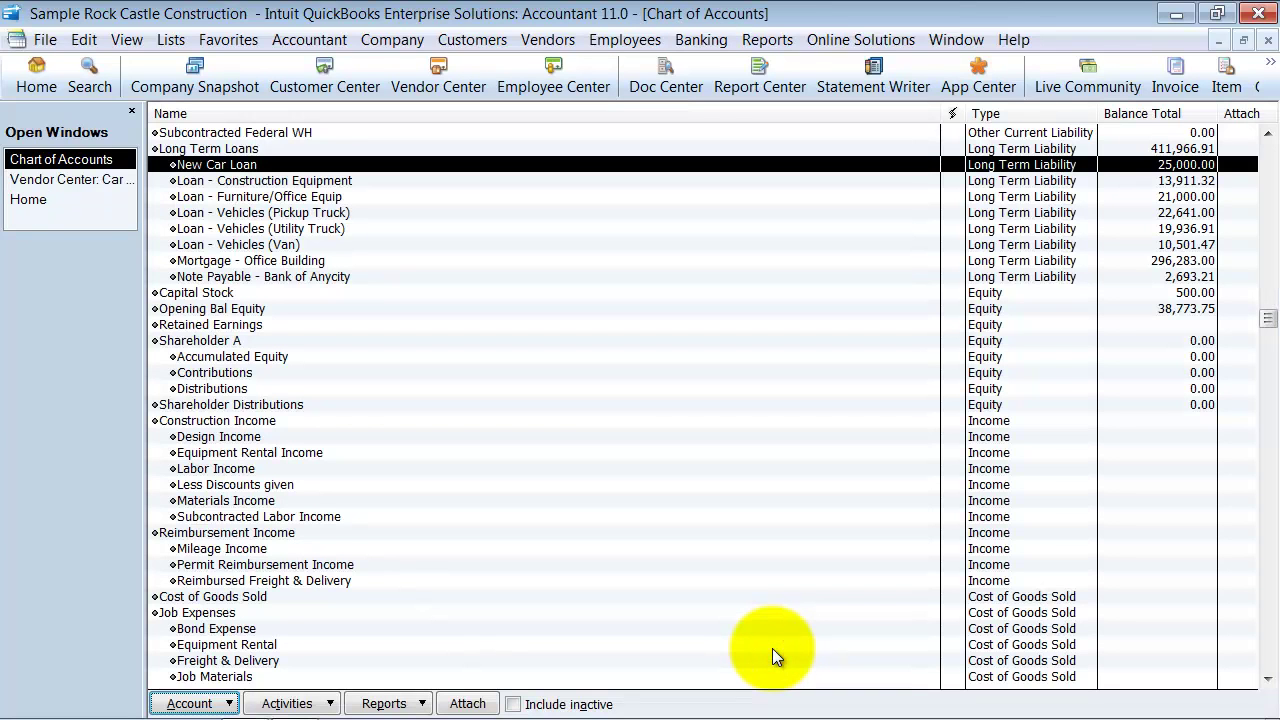